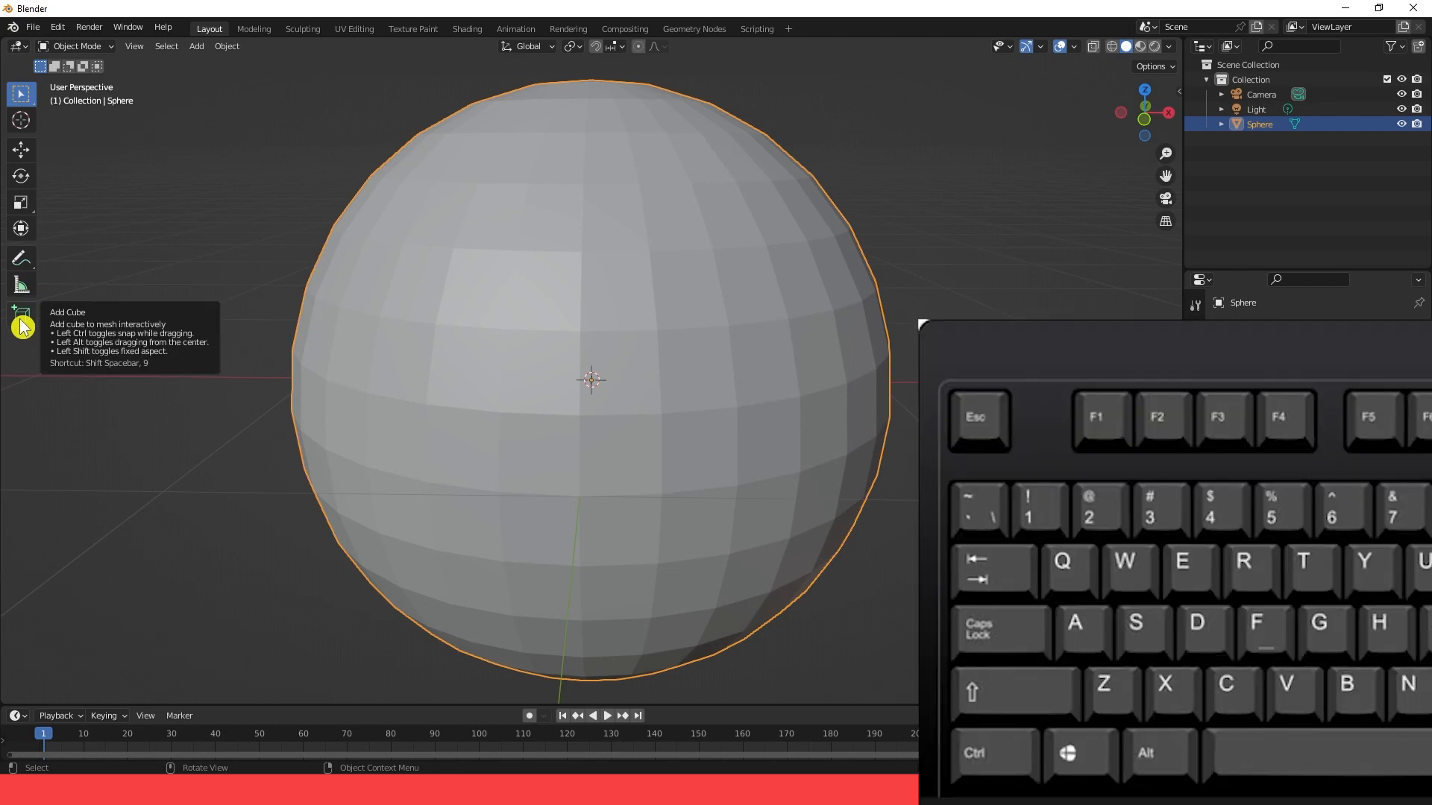
# Enter Edit Mode on the sphere and cycle through the front, right, top and bottom views, ending on the front view
pyautogui.press('Tab')
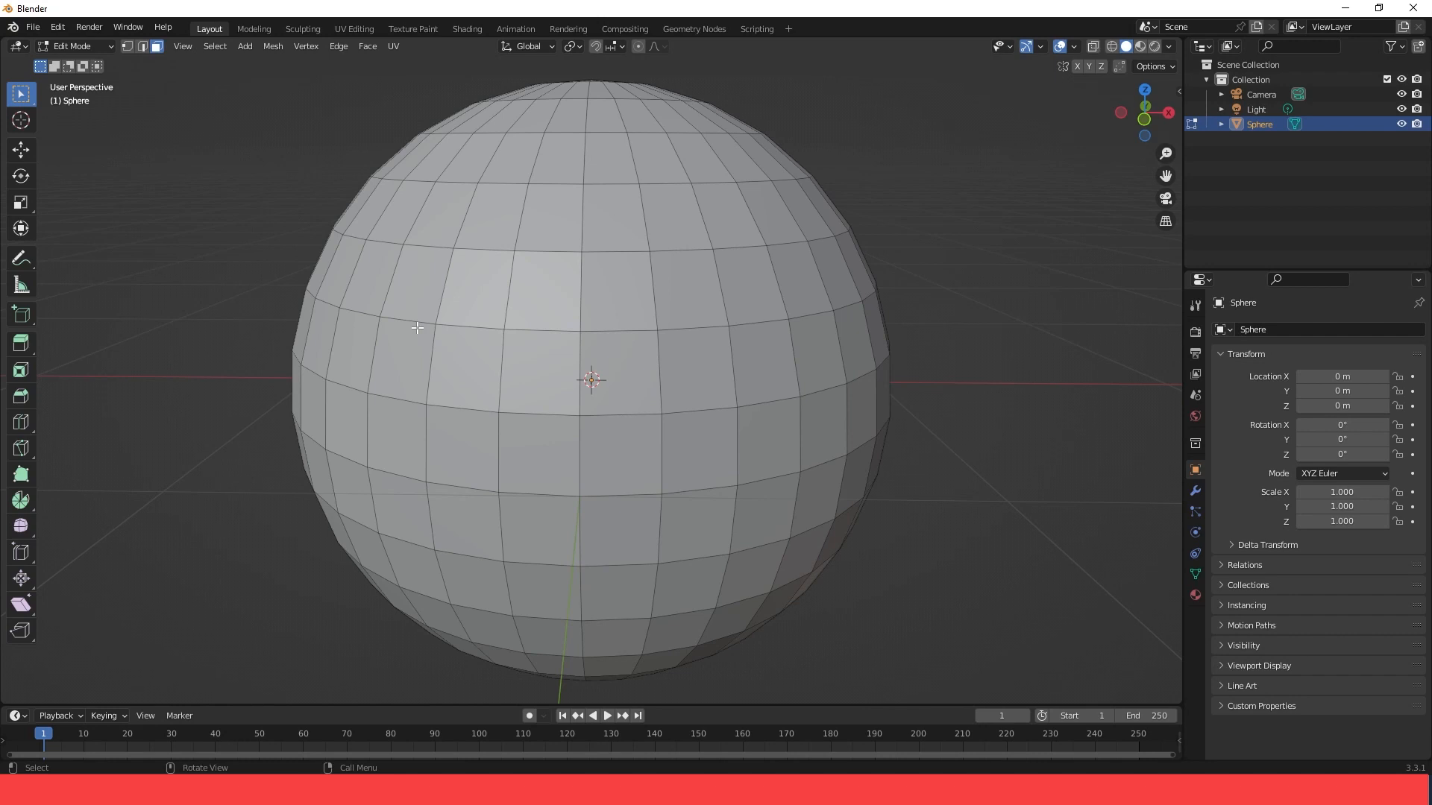
pyautogui.press('KP_1')
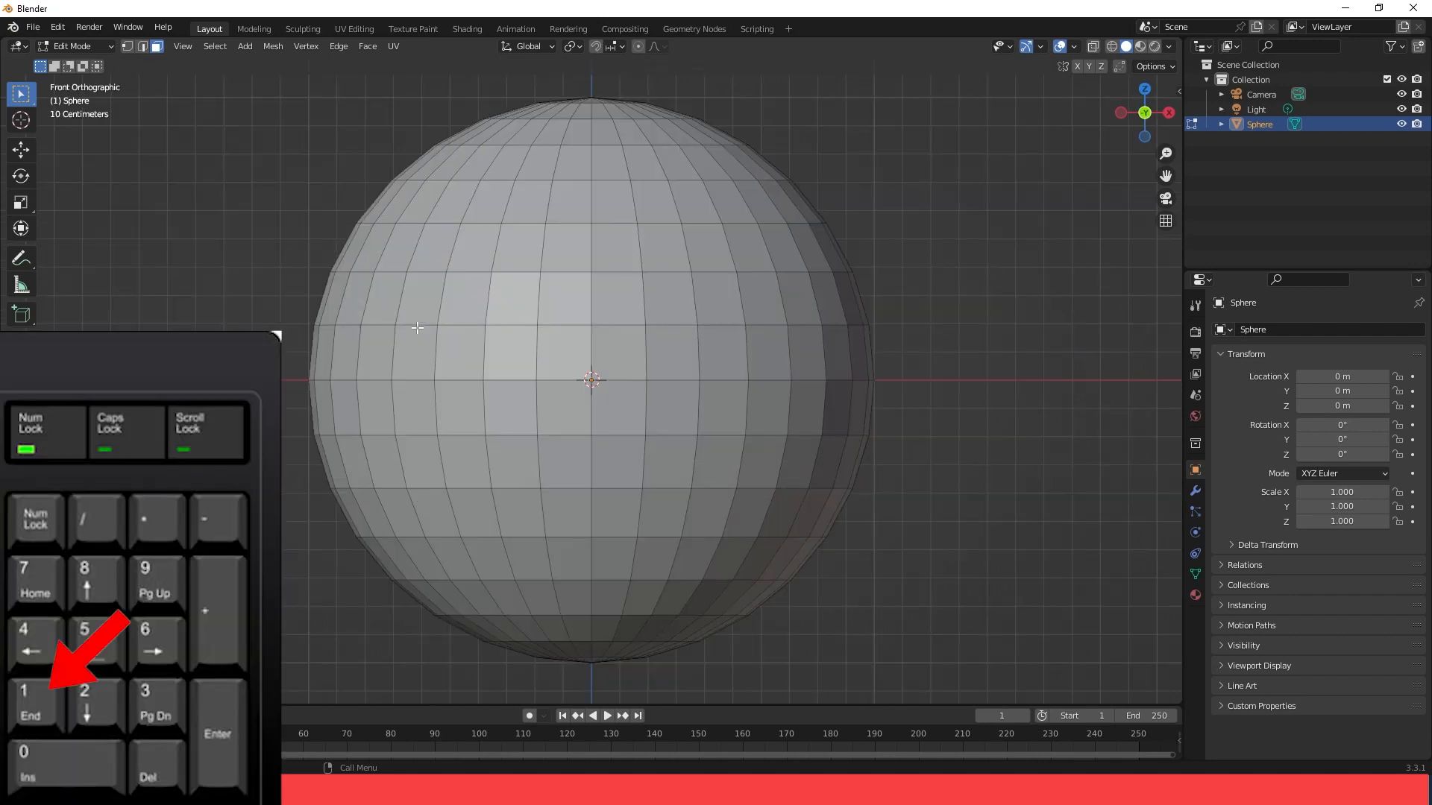
pyautogui.press('KP_3')
pyautogui.press('KP_7')
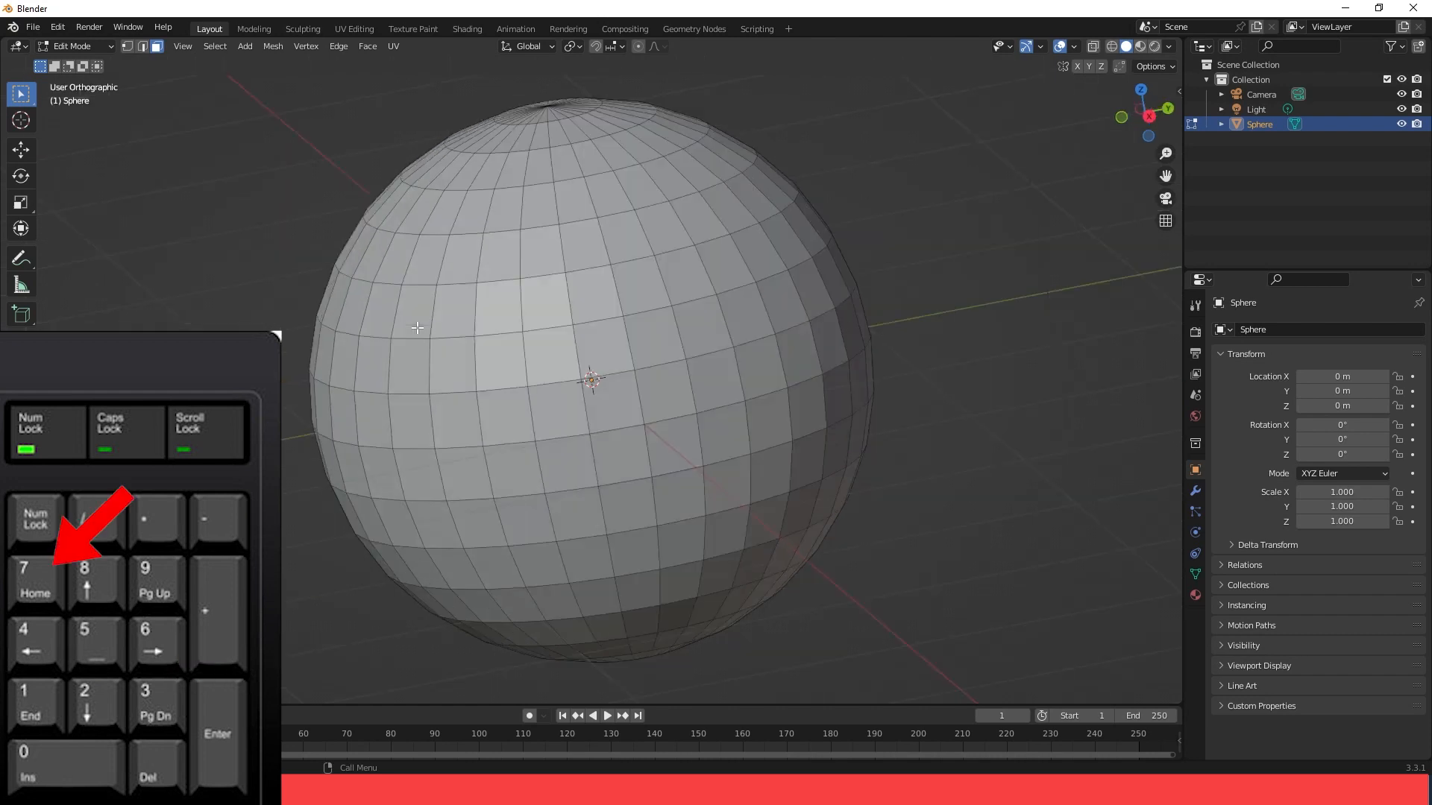
pyautogui.press('KP_9')
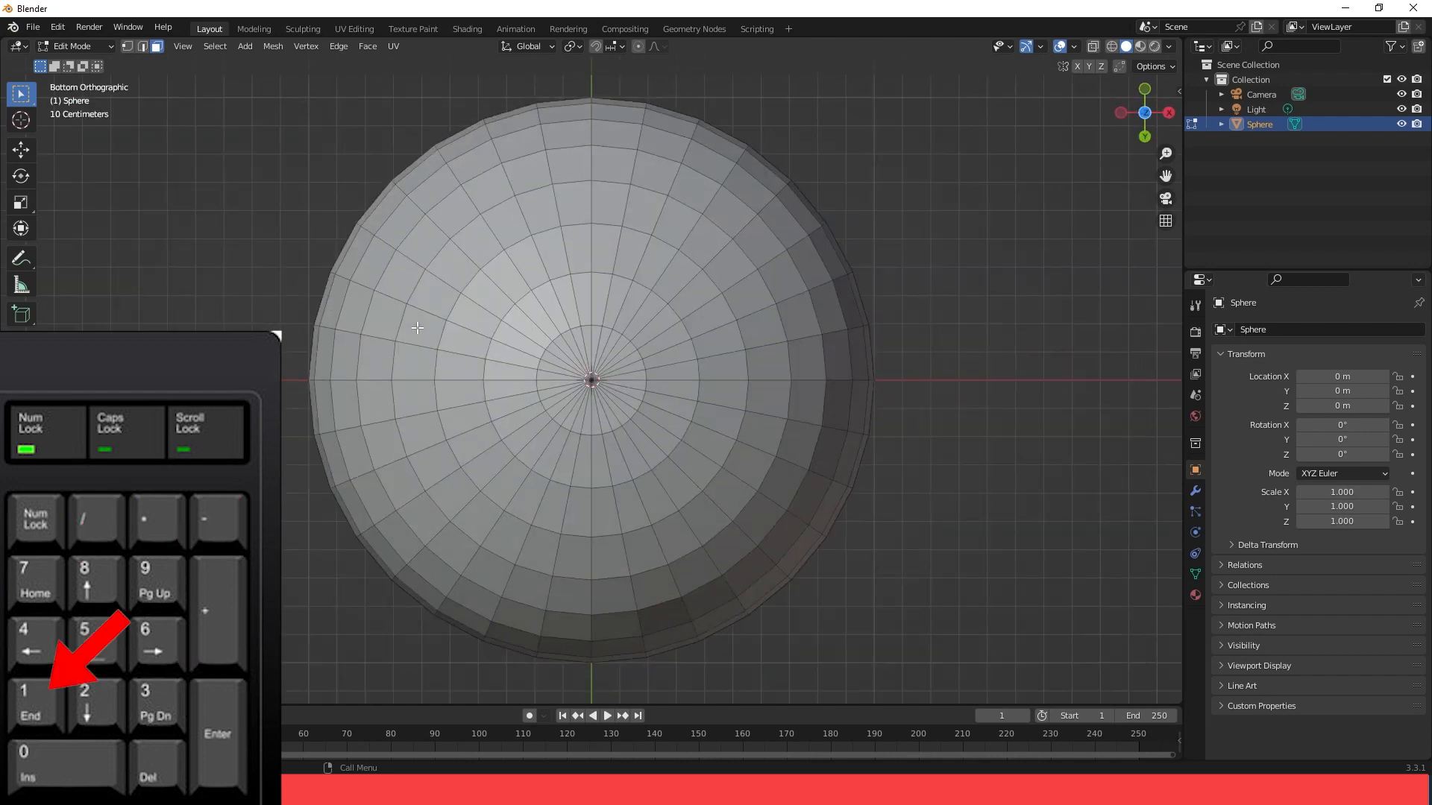
pyautogui.press('KP_1')
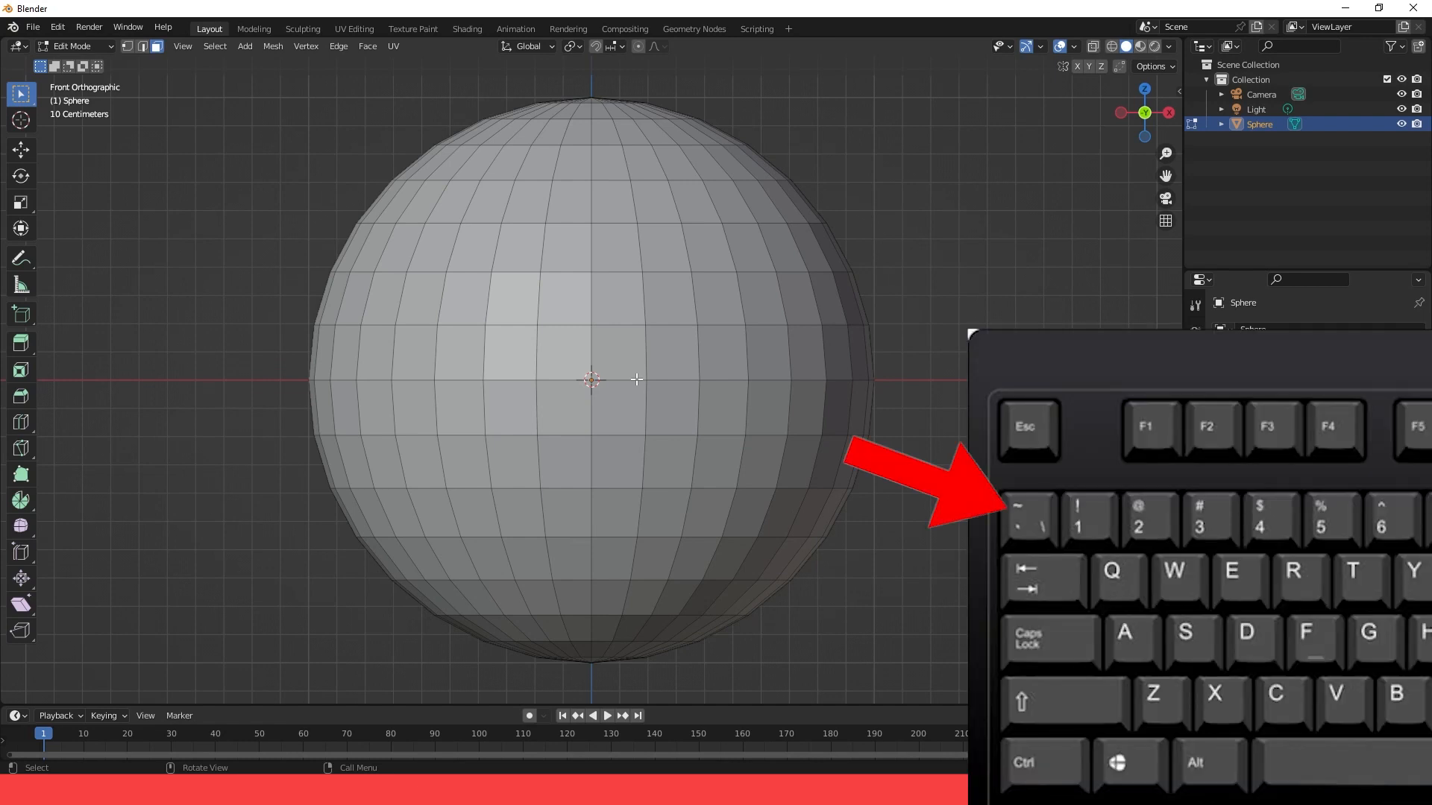
# View the sphere from the back and return to the front view
pyautogui.press('`')
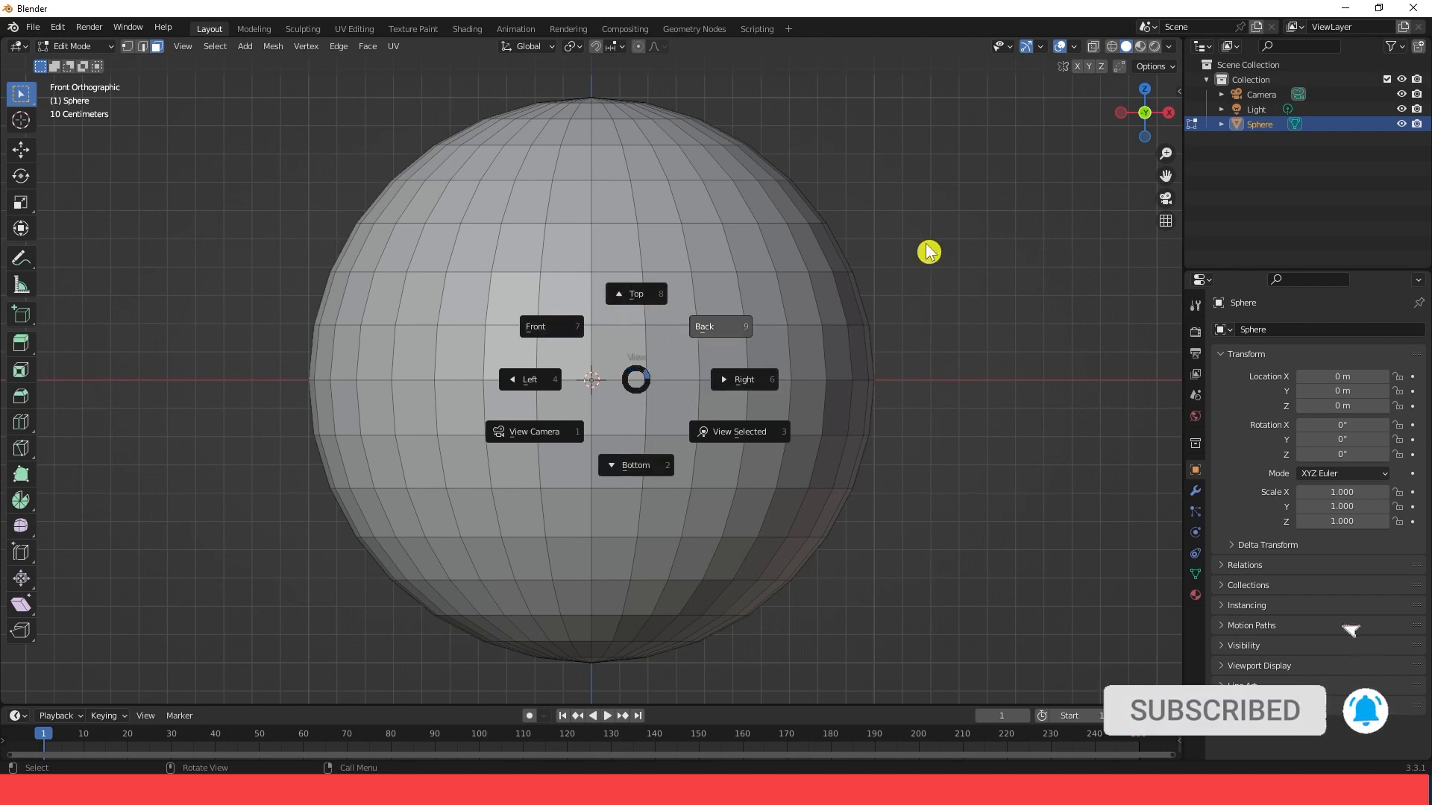
pyautogui.click(765, 274)
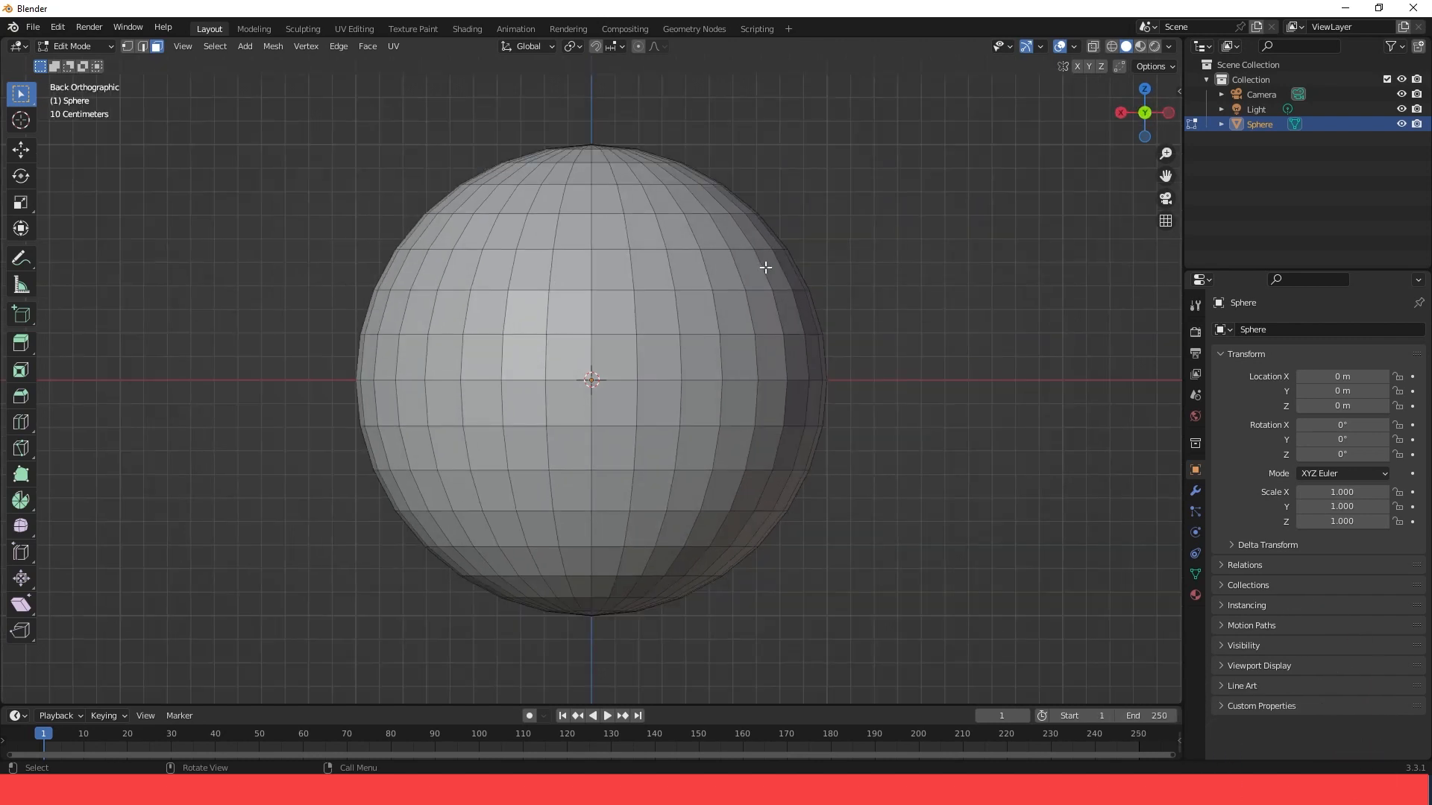
pyautogui.press('KP_1')
pyautogui.scroll(2, 765, 269)
pyautogui.scroll(-2, 763, 272)
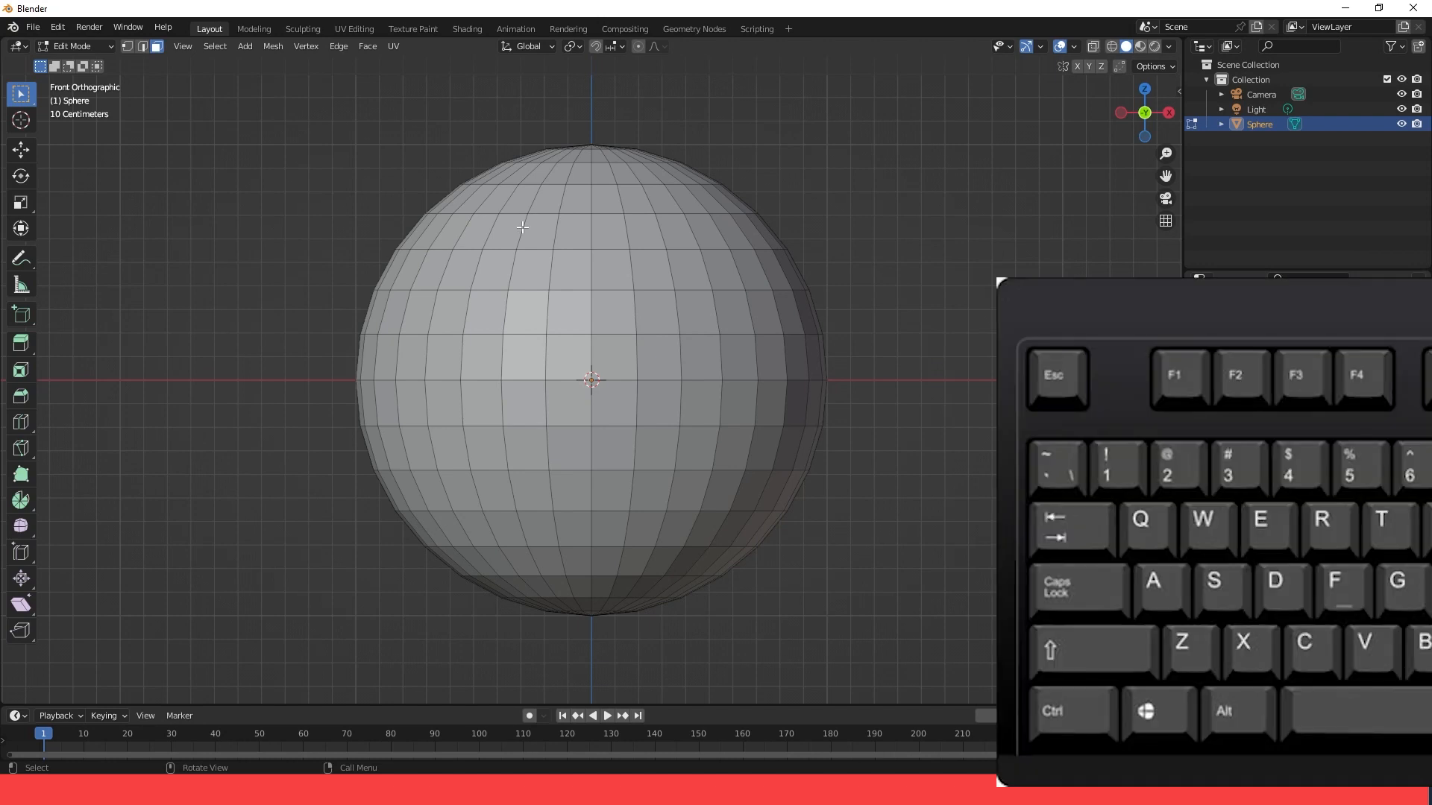
# Select the two uppermost rings of faces all around the sphere and extrude them upward about 0.24 m
pyautogui.press('shift')
pyautogui.hotkey('shift', 'z')
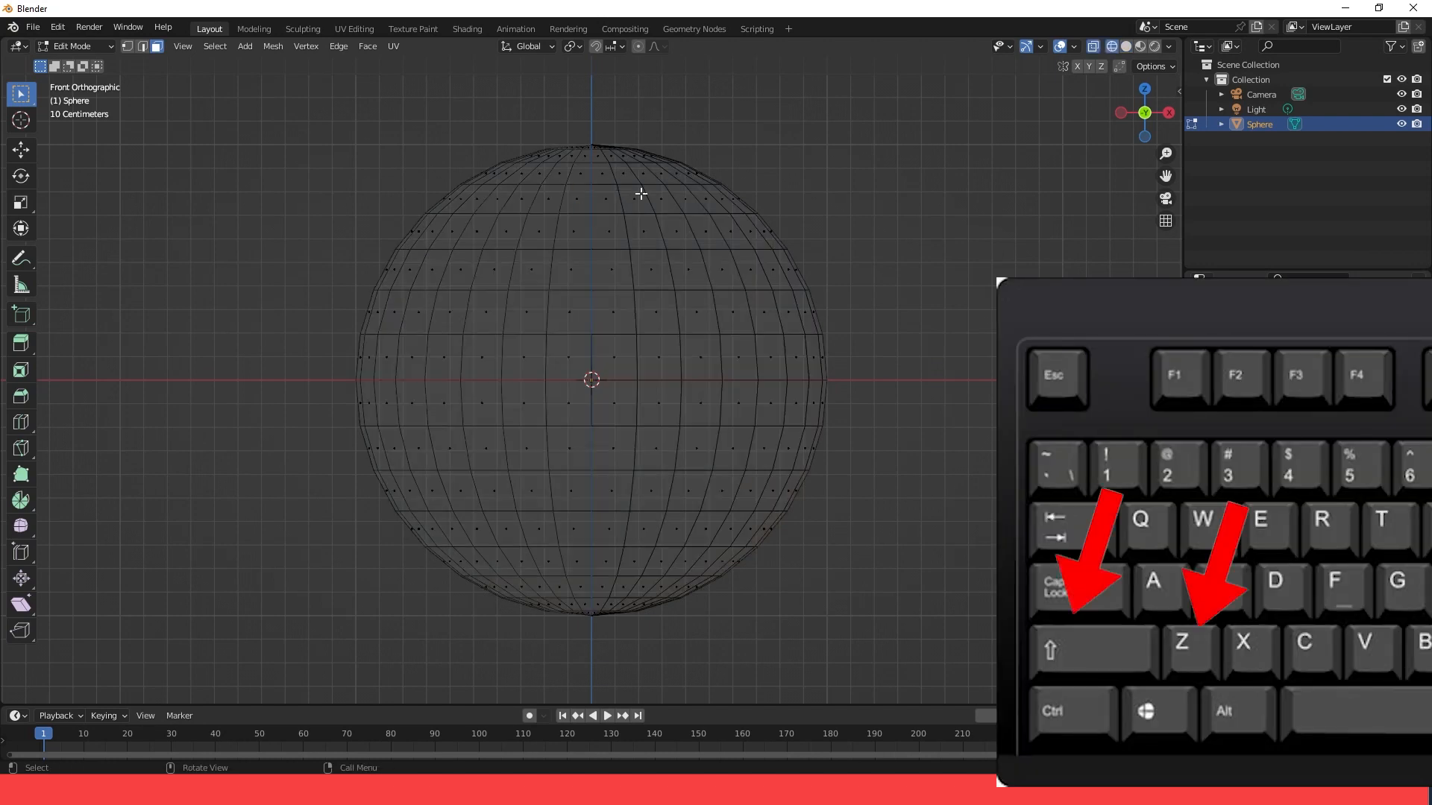
pyautogui.scroll(1, 591, 142)
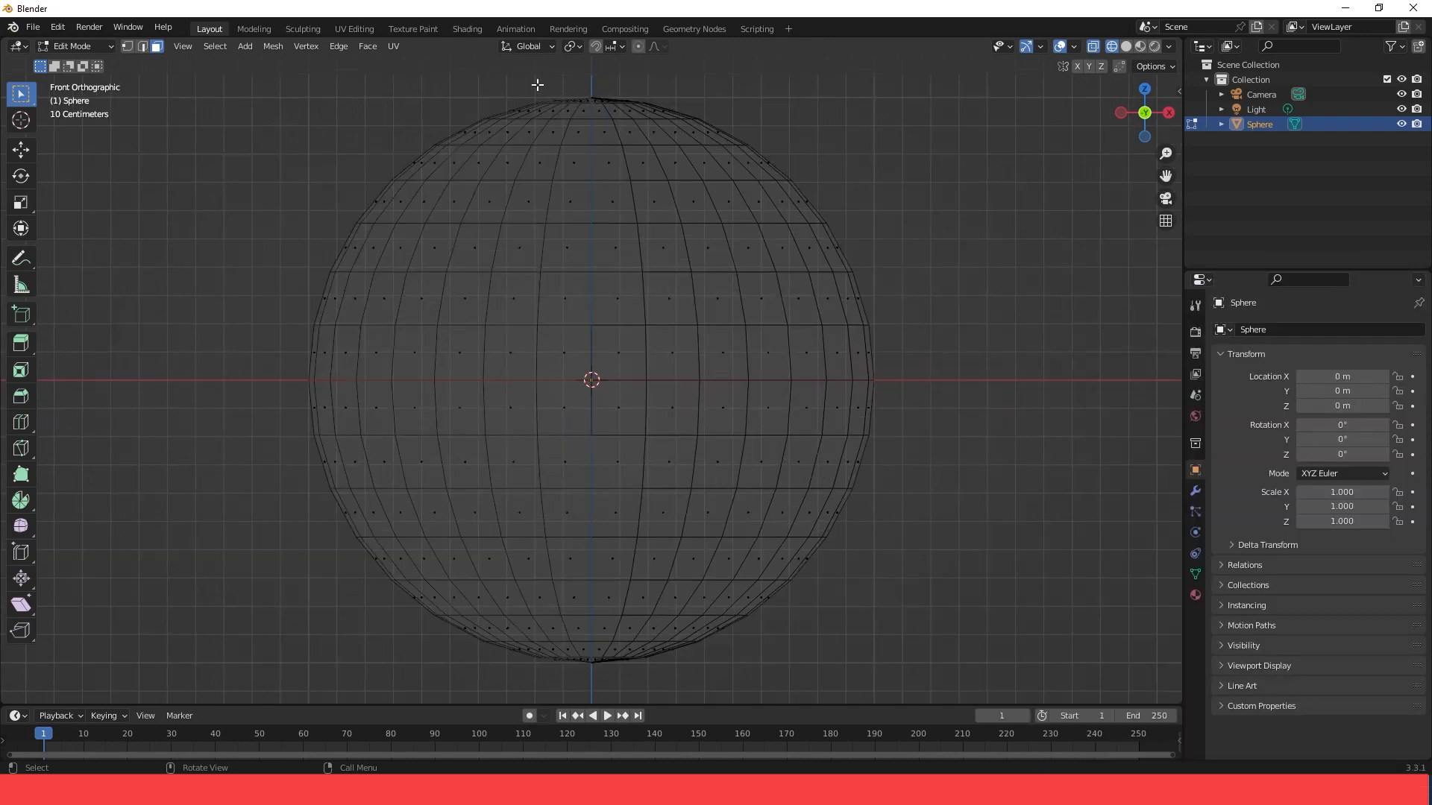
pyautogui.press('b')
pyautogui.moveTo(487, 78); pyautogui.dragTo(708, 112)
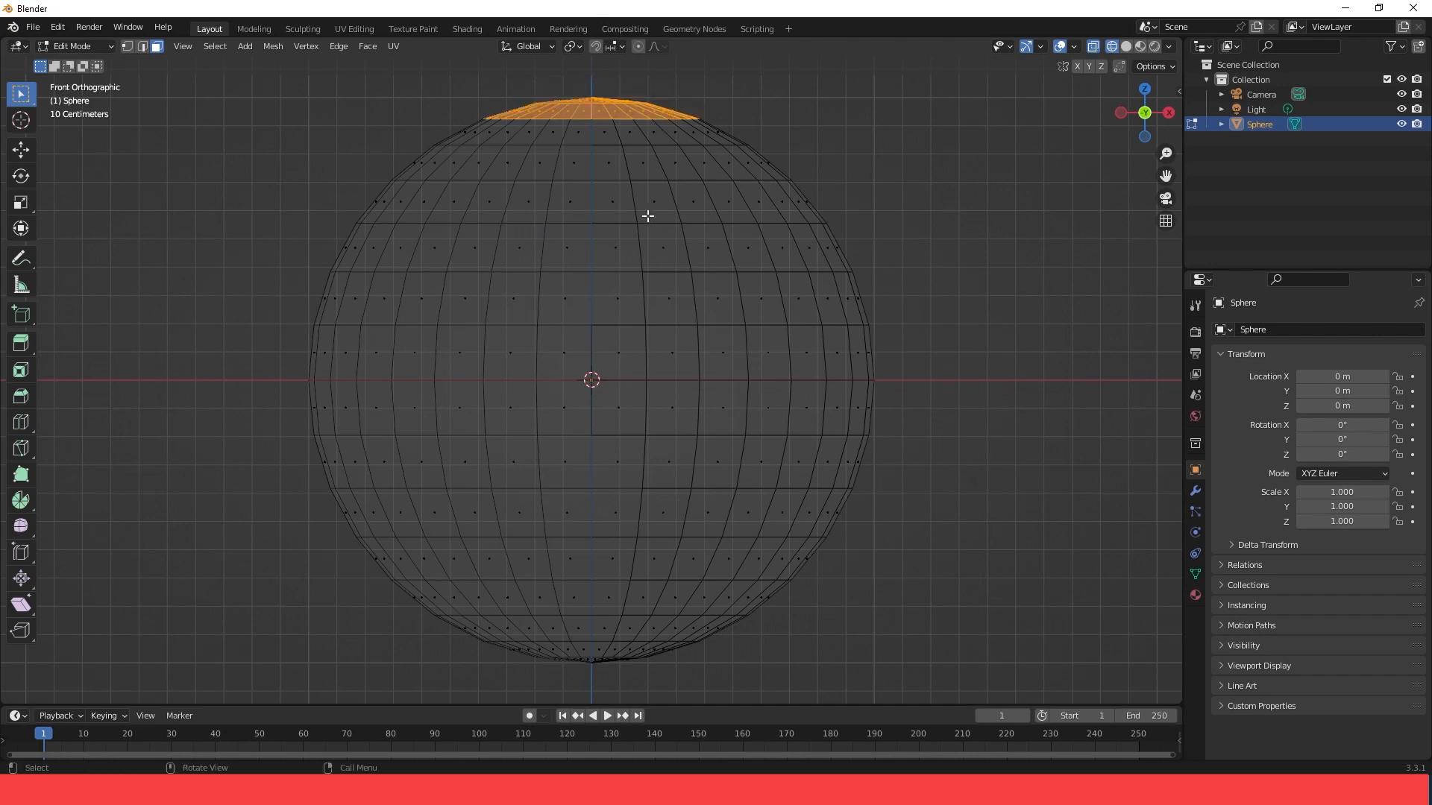
pyautogui.scroll(-1, 640, 234)
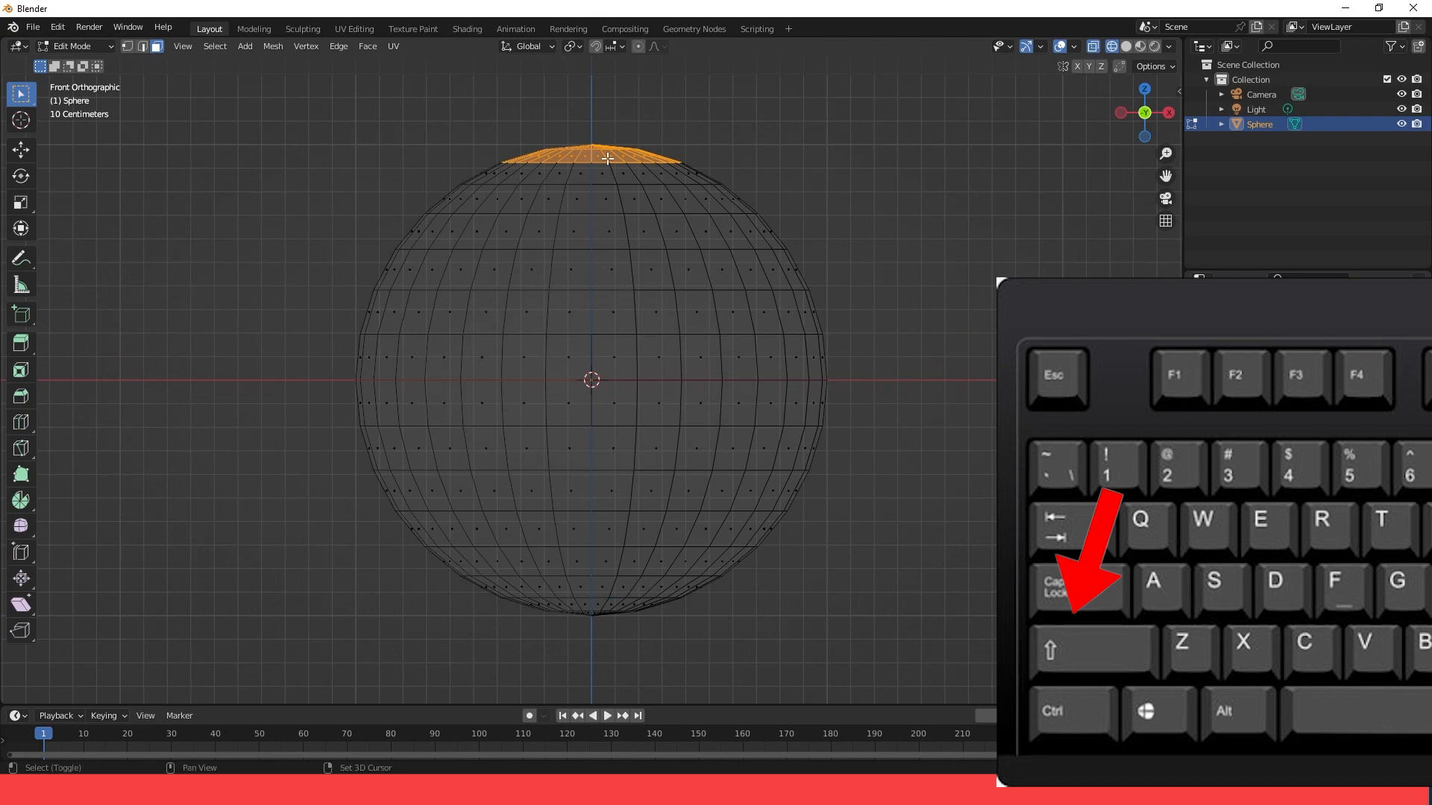
pyautogui.hotkey('shift', 'z')
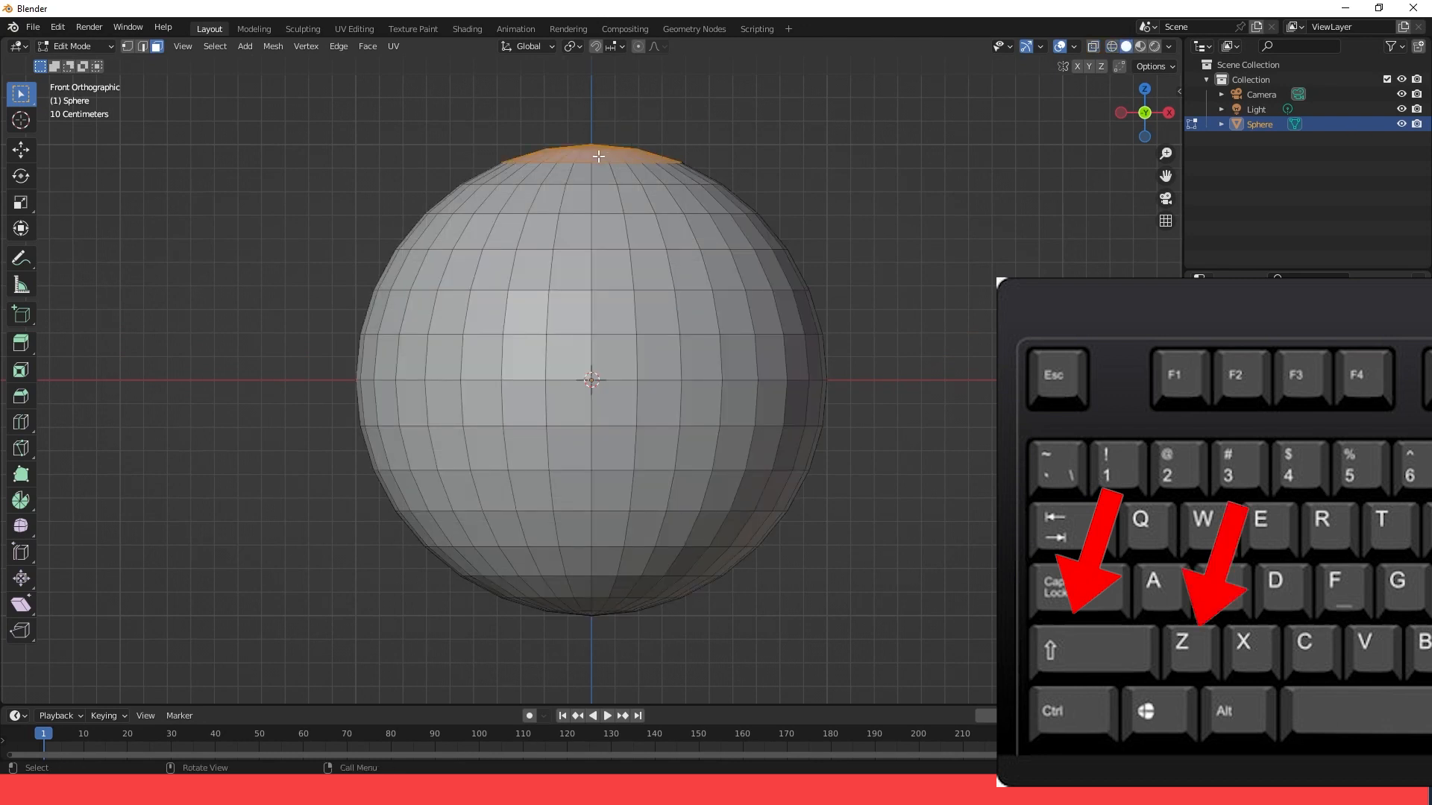
pyautogui.scroll(-1, 617, 170)
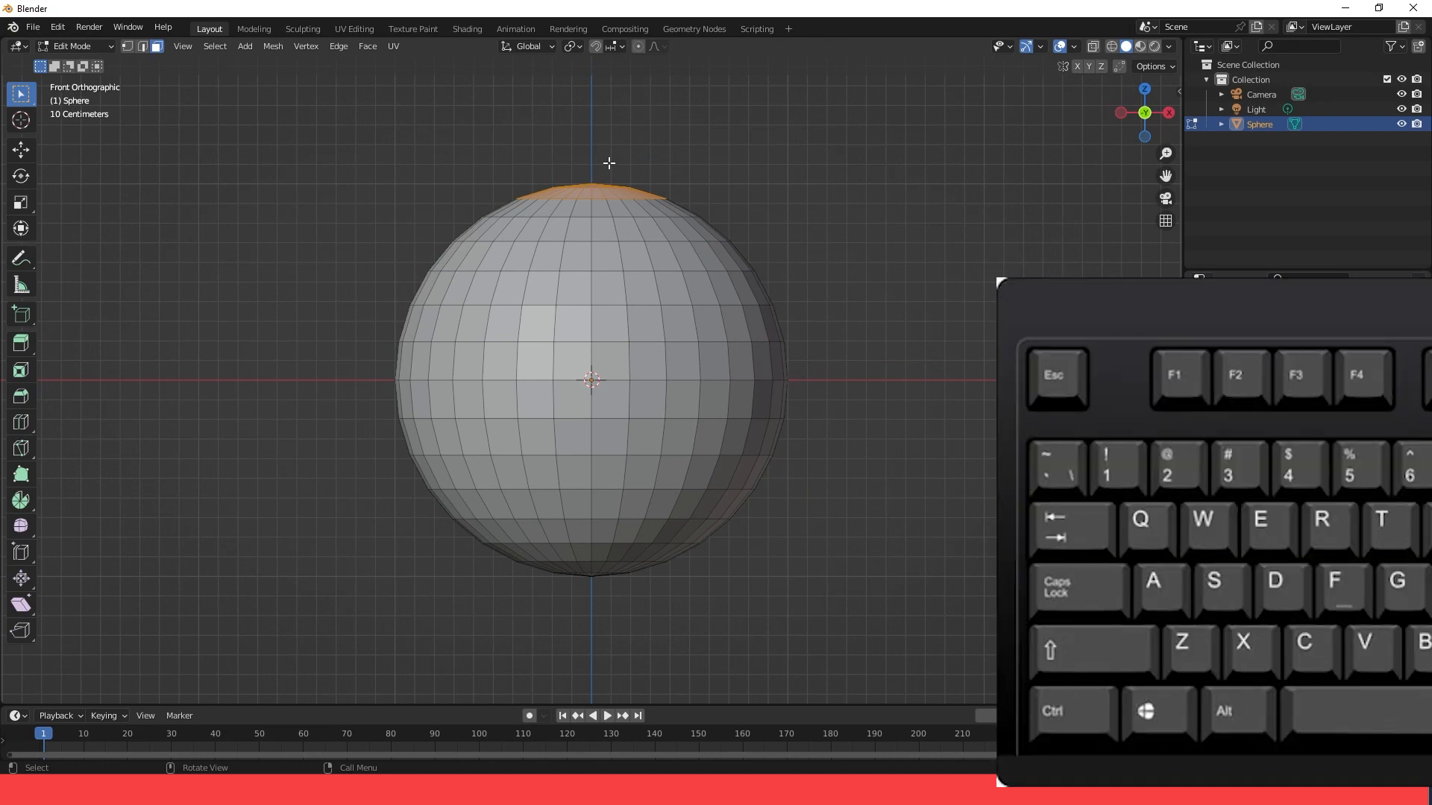
pyautogui.press('e')
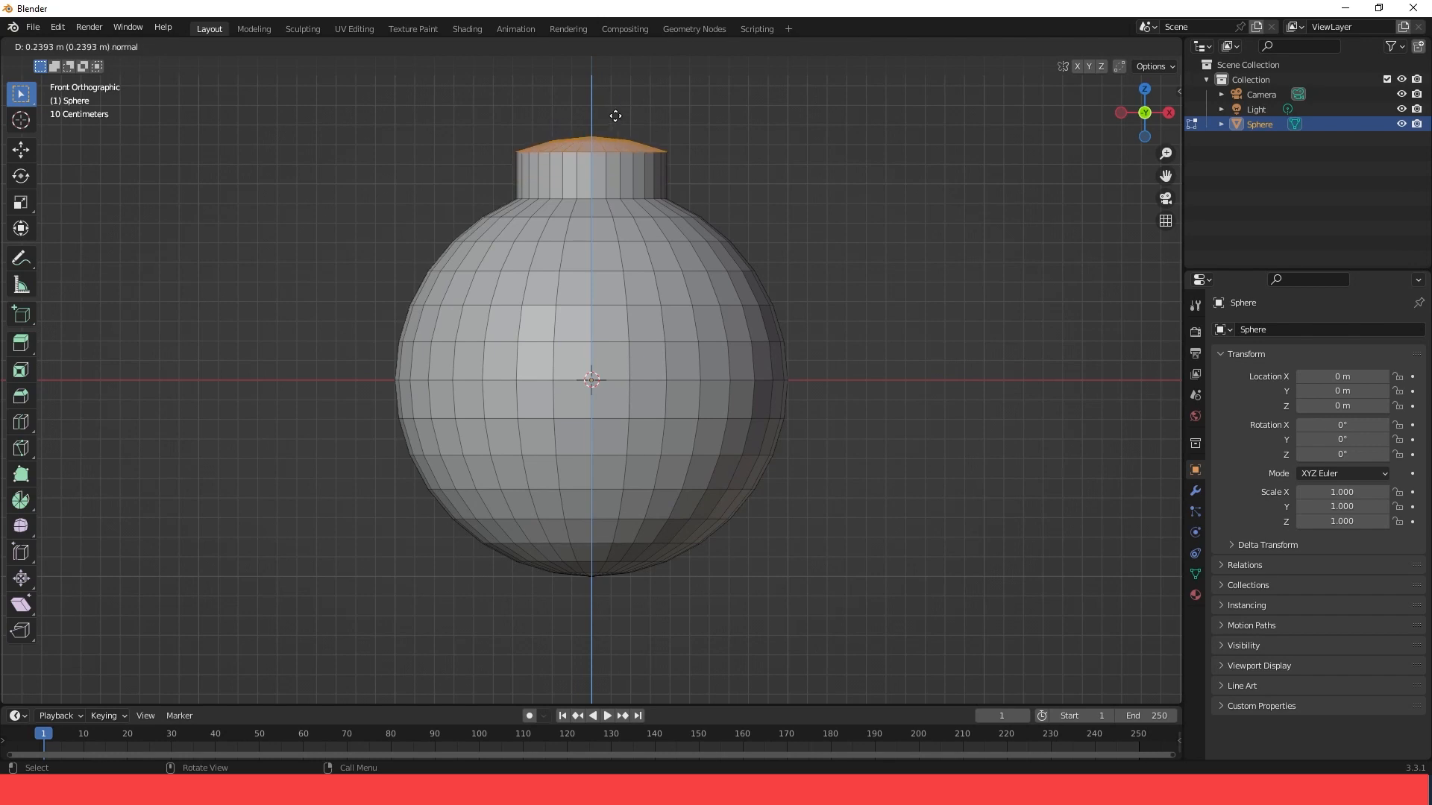
pyautogui.click(615, 116)
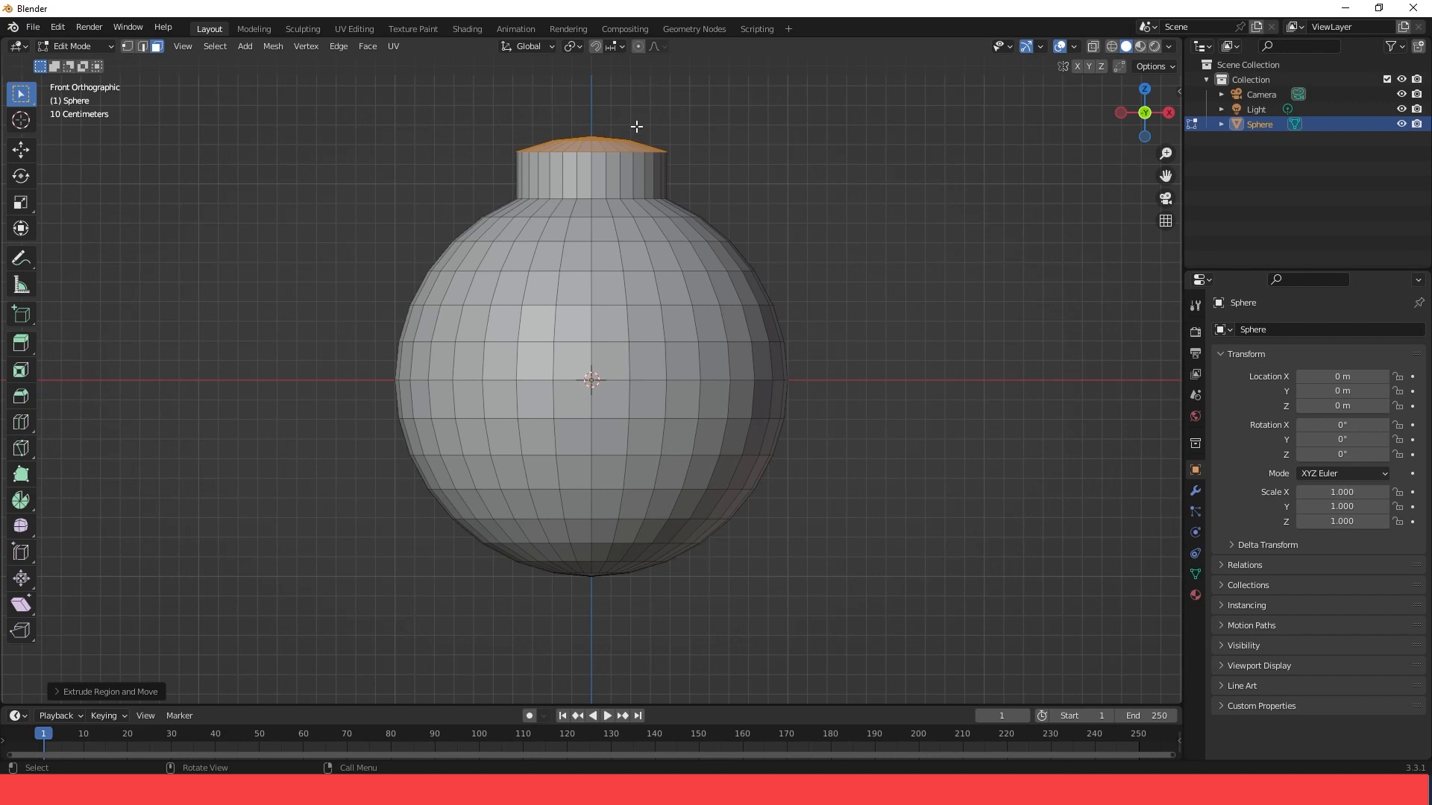
# Try insetting a single outer-ring face on the neck's top by about 0.014 m, and undo the inset
pyautogui.press('KP_7')
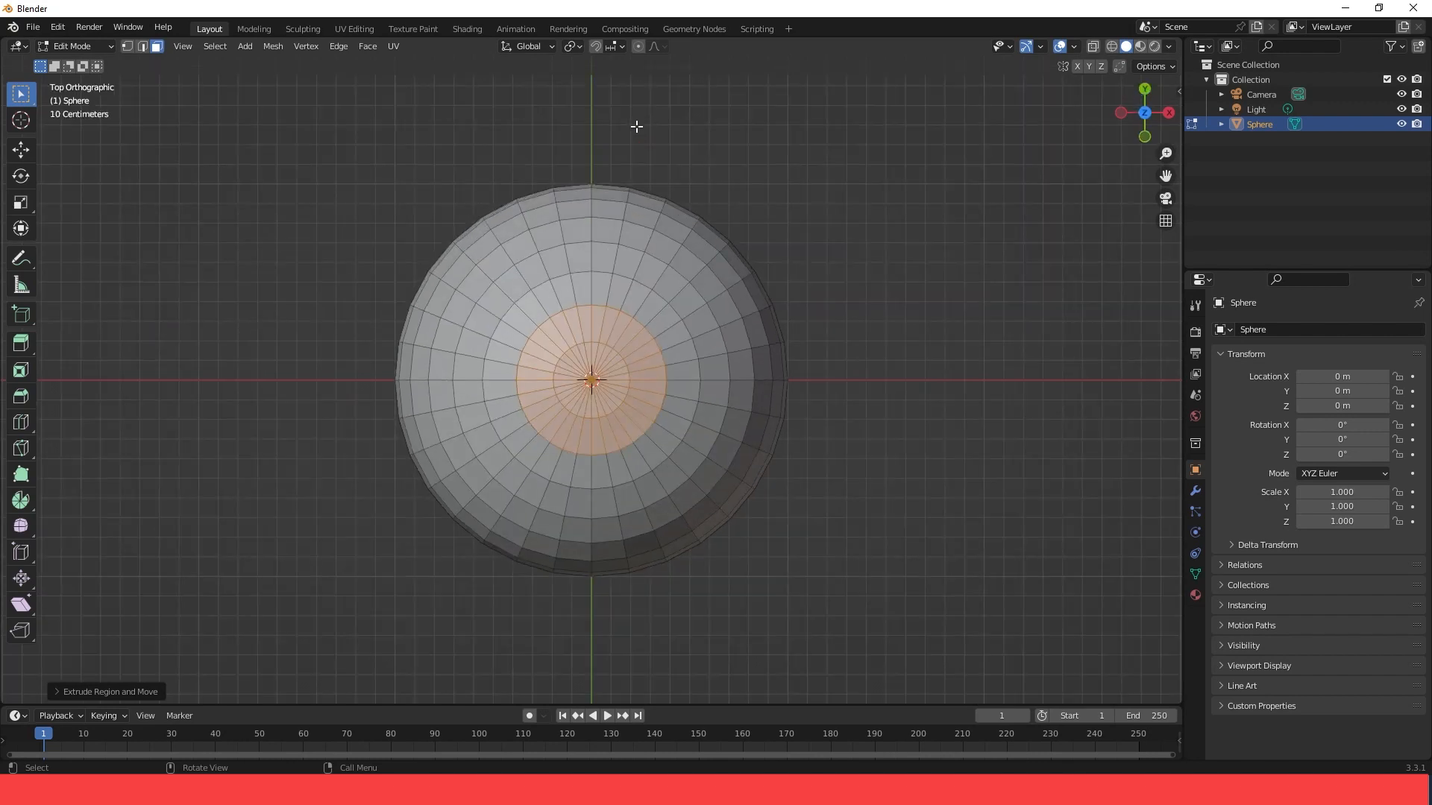
pyautogui.scroll(3, 648, 411)
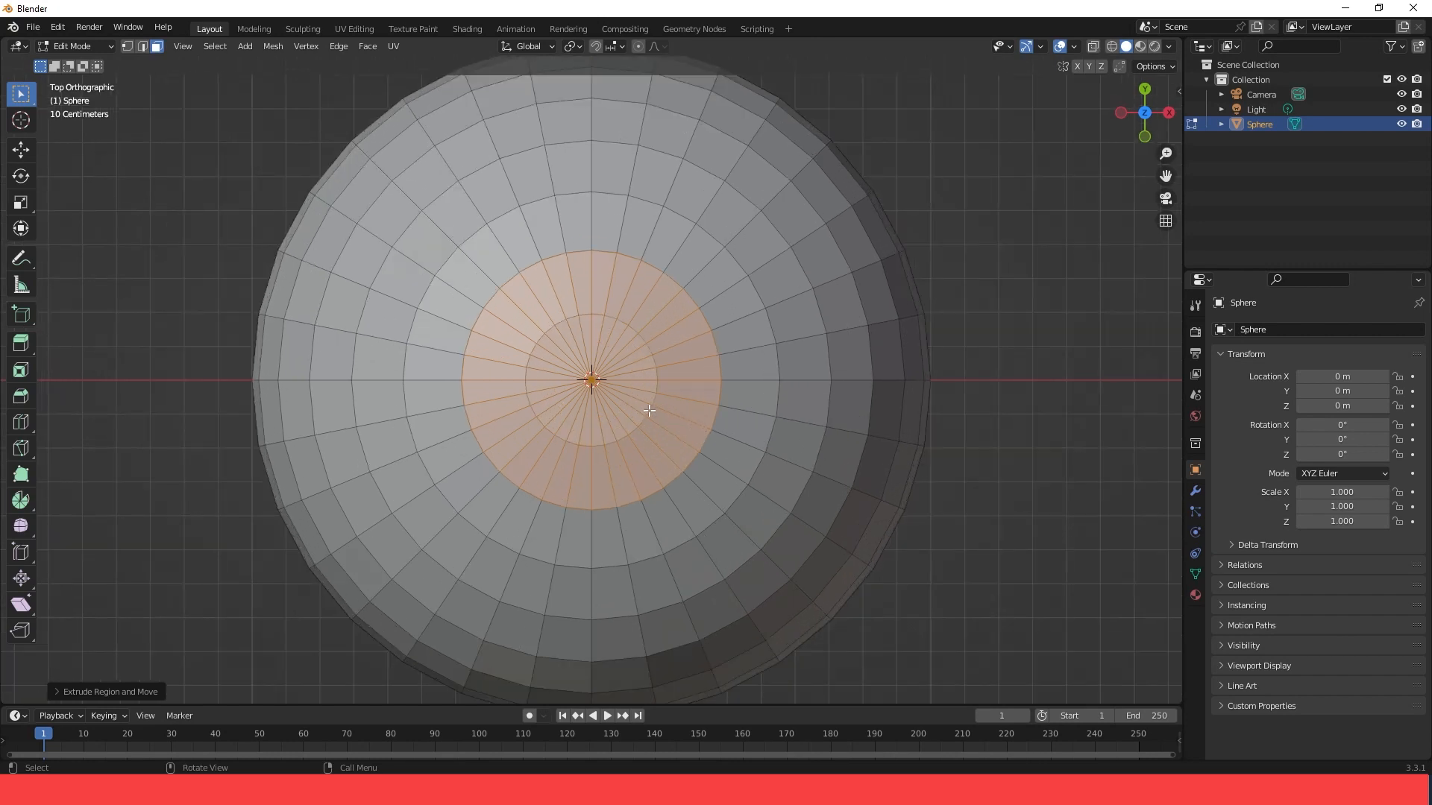
pyautogui.moveTo(638, 397); pyautogui.dragTo(705, 261, button='middle')
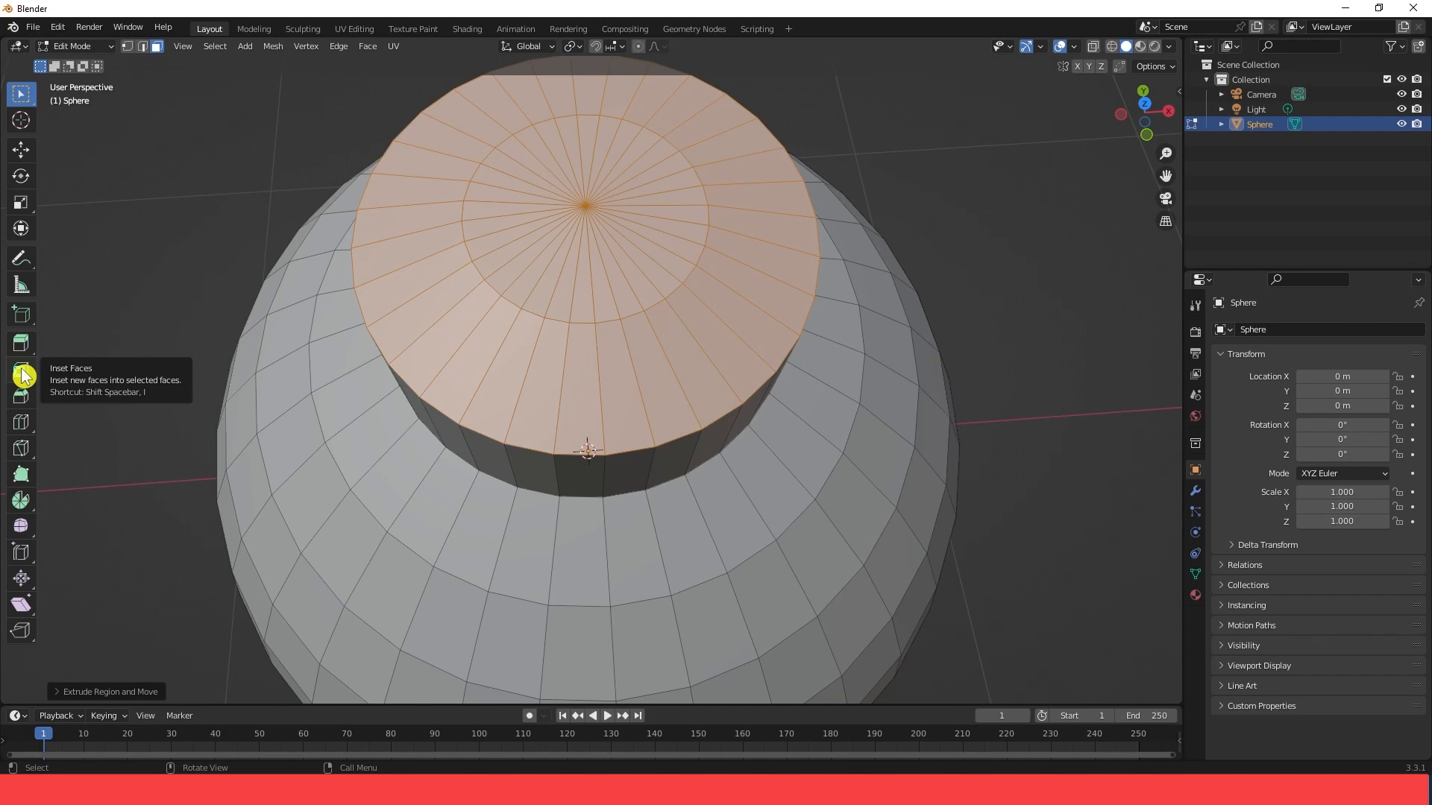
pyautogui.click(584, 363)
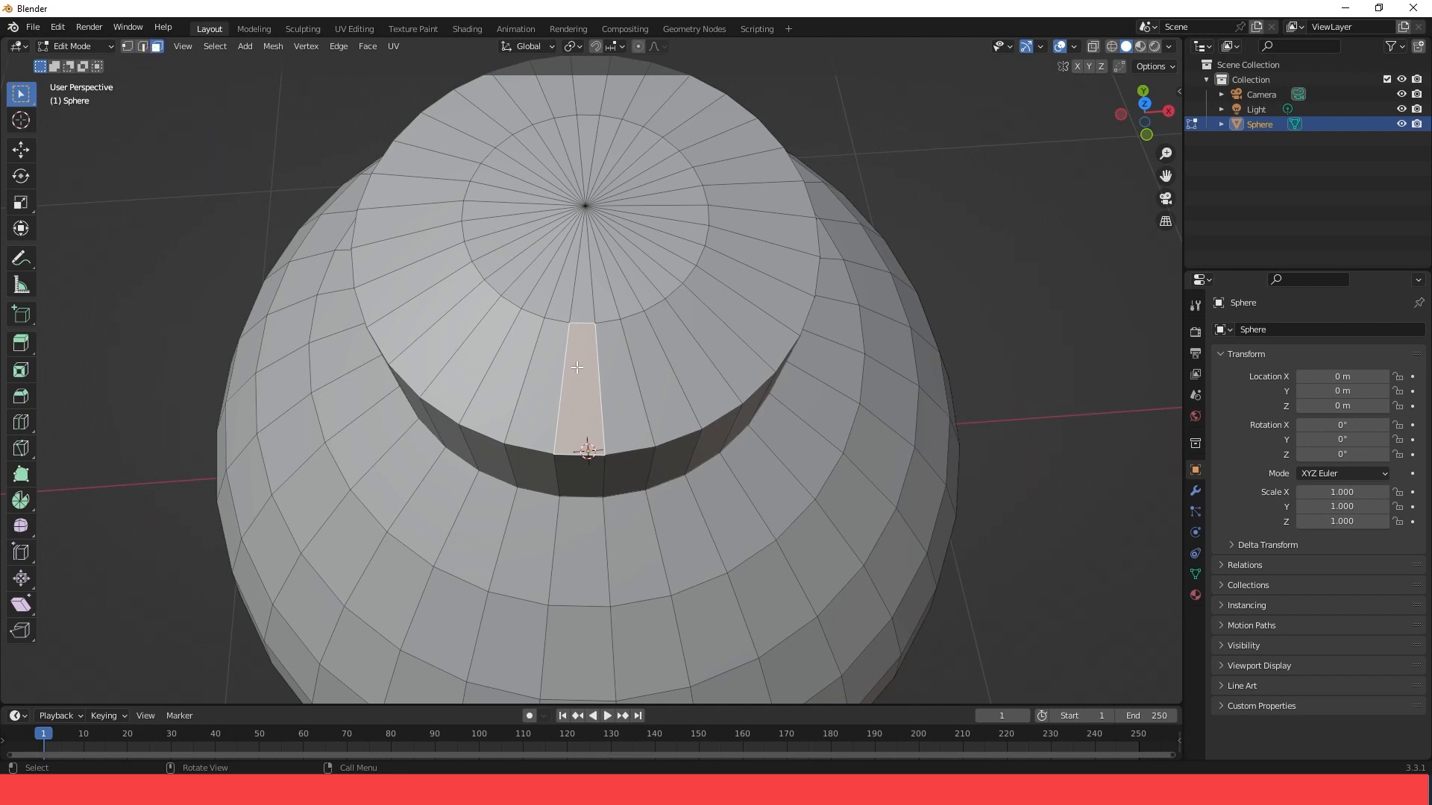
pyautogui.press('i')
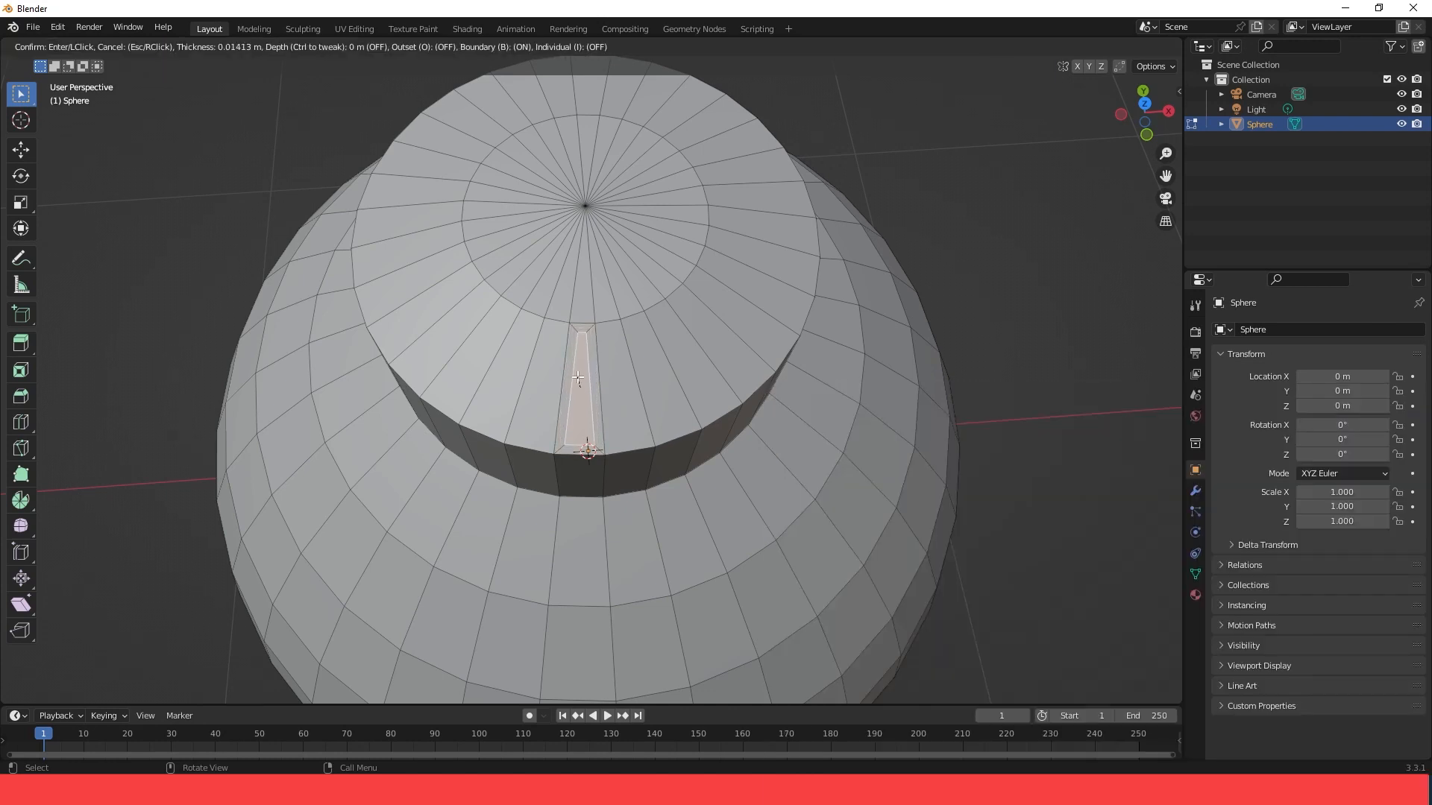
pyautogui.click(577, 377)
pyautogui.scroll(5, 588, 403)
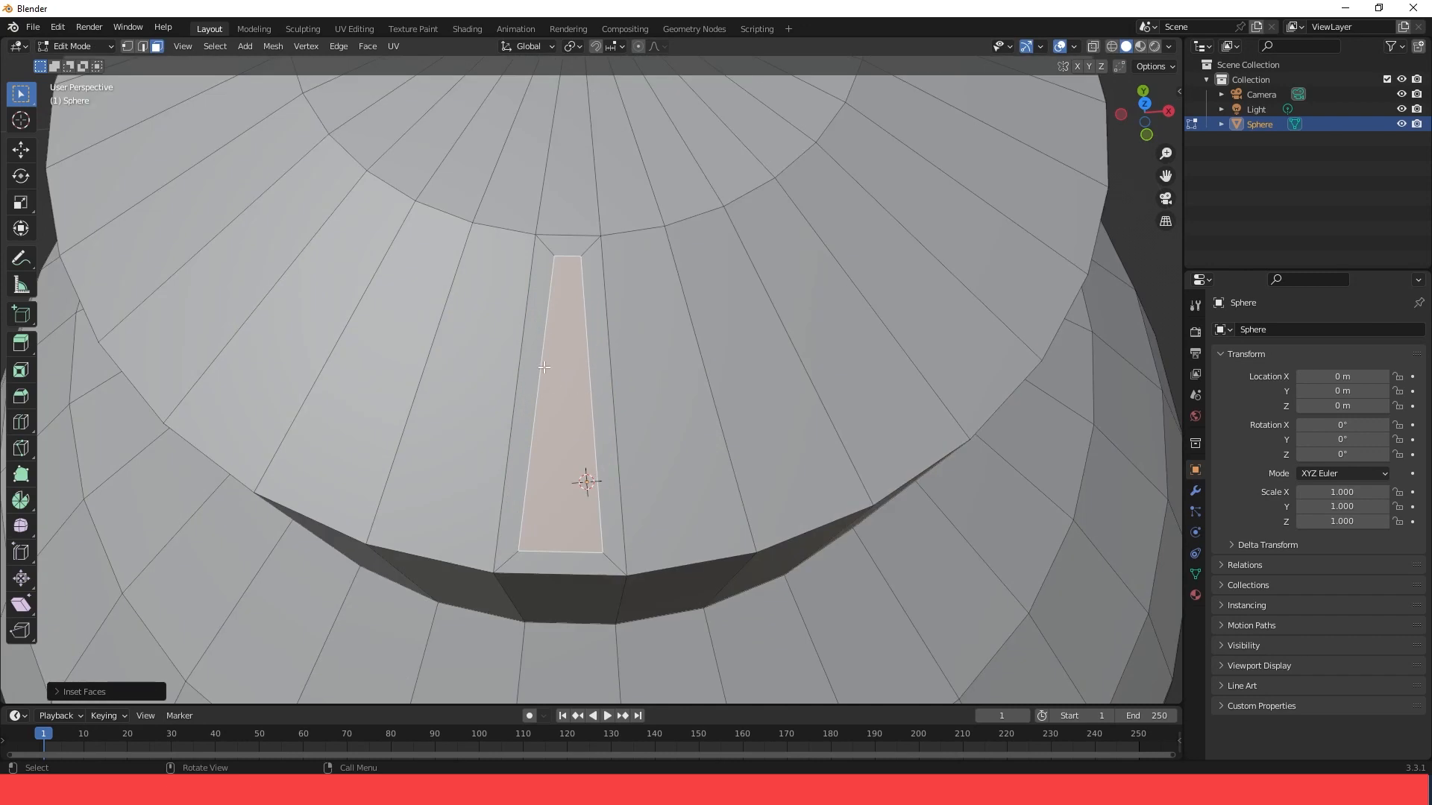
pyautogui.scroll(-5, 551, 349)
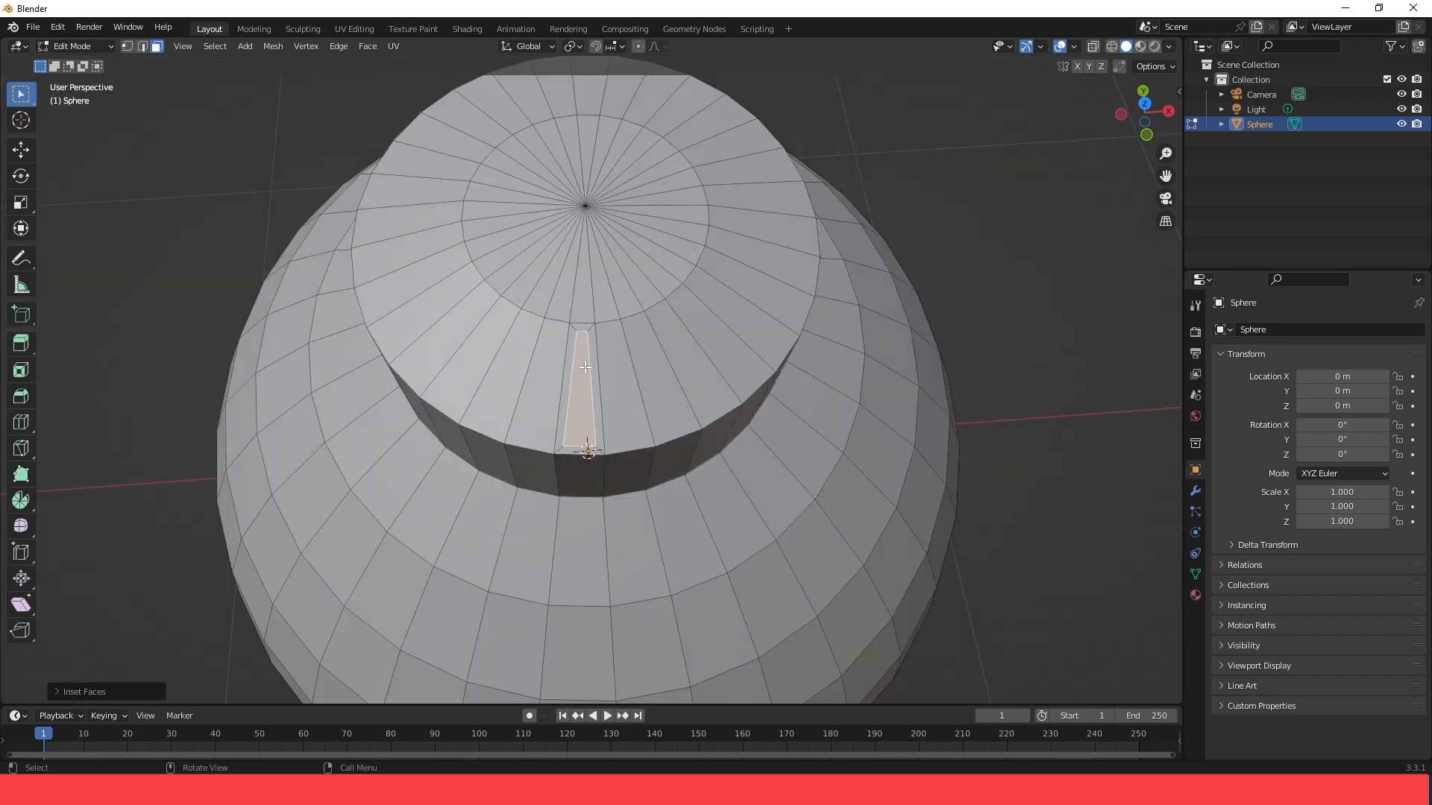
pyautogui.hotkey('ctrl', 'z')
# Select all the faces on the neck's top and inset each one individually by about 0.013 m
pyautogui.click(613, 349)
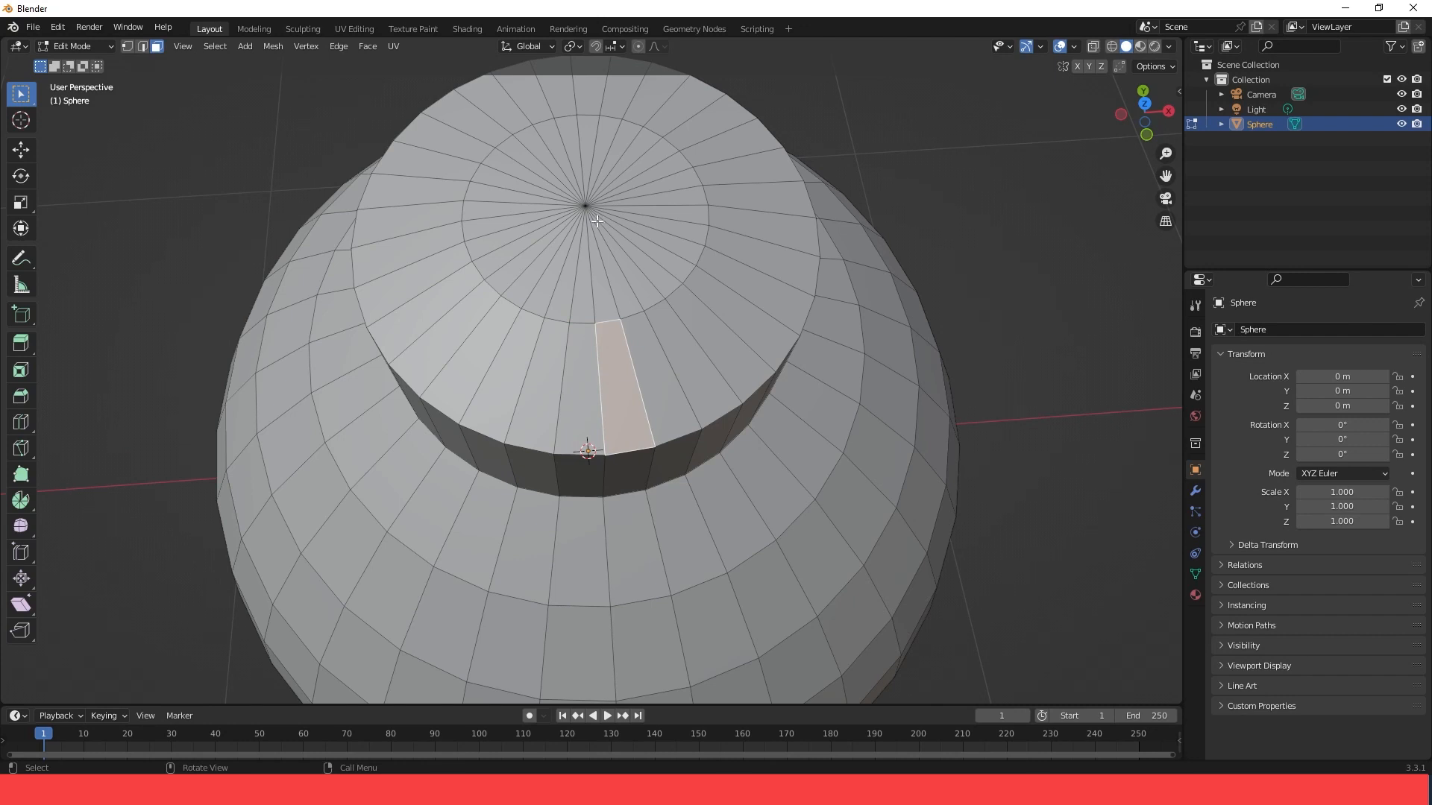
pyautogui.scroll(-2, 597, 221)
pyautogui.moveTo(508, 165); pyautogui.dragTo(665, 330)
pyautogui.moveTo(665, 330); pyautogui.dragTo(697, 353)
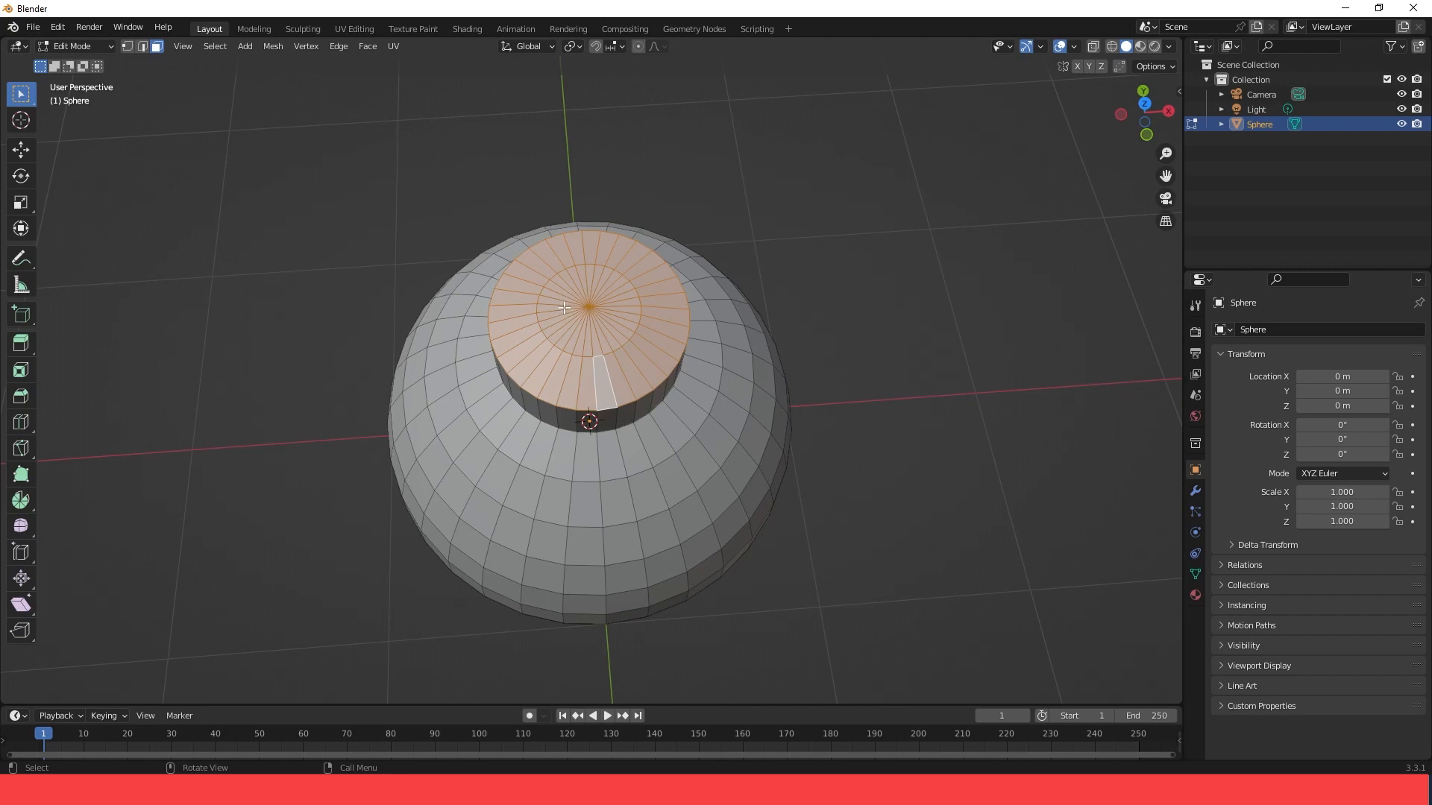
pyautogui.press('i')
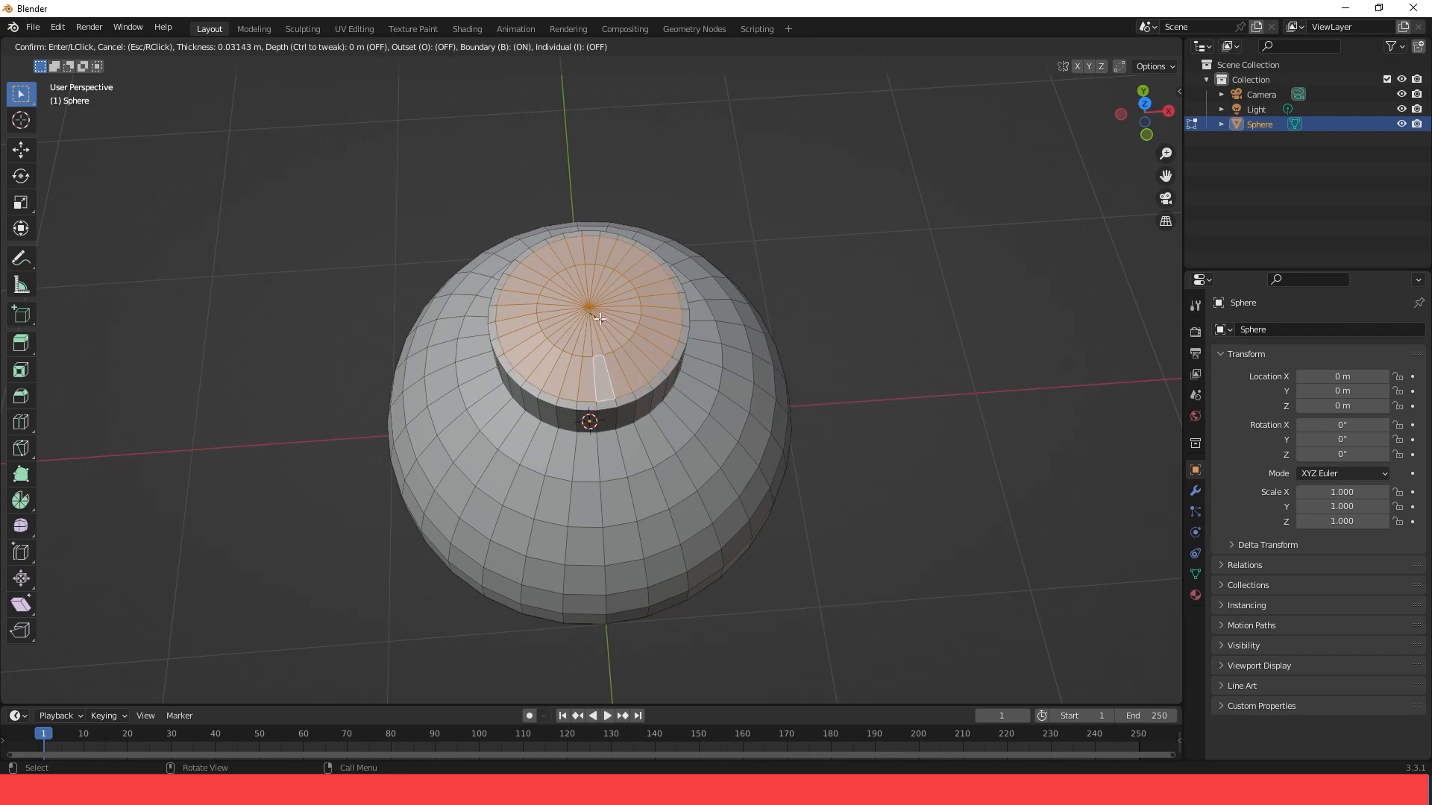
pyautogui.press('i')
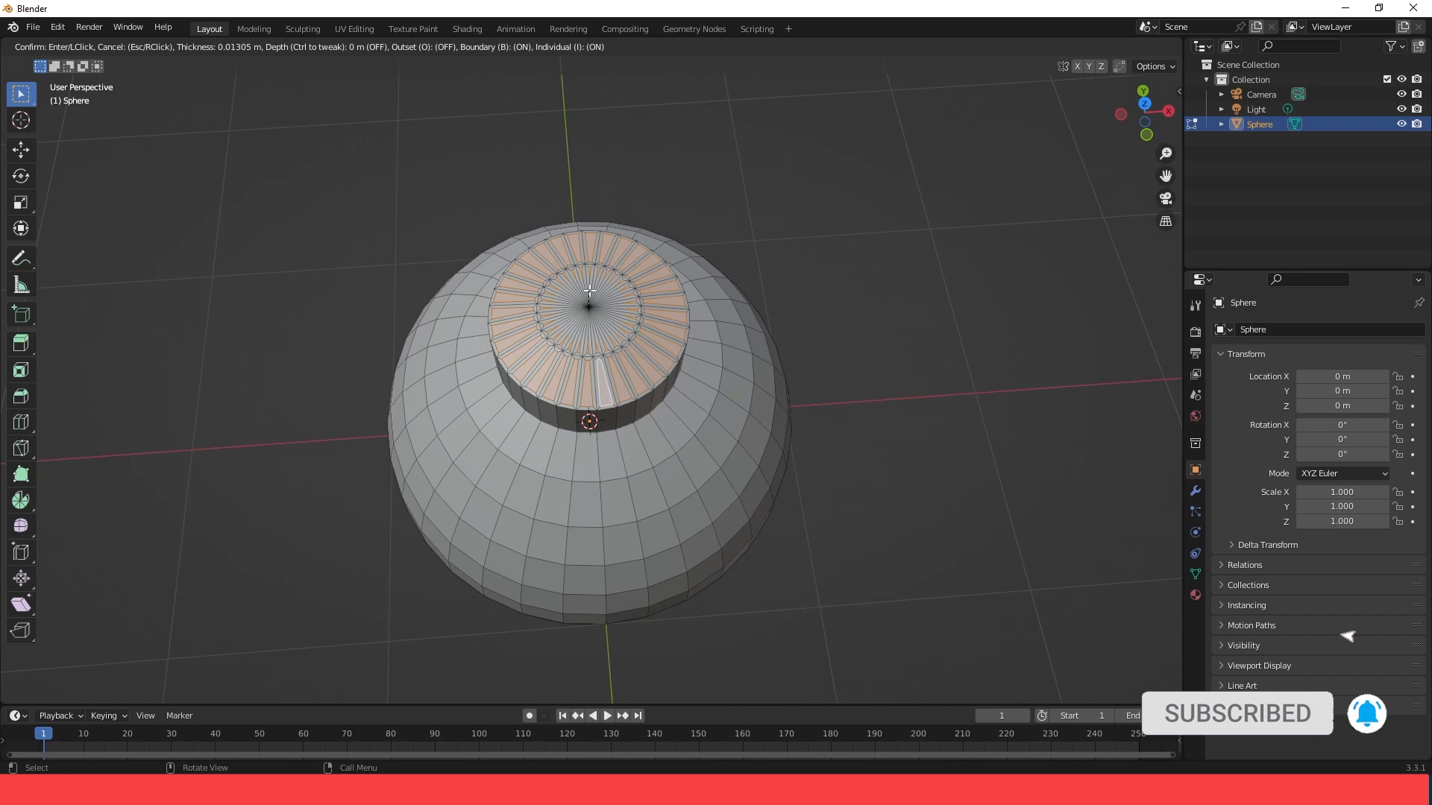
pyautogui.click(589, 291)
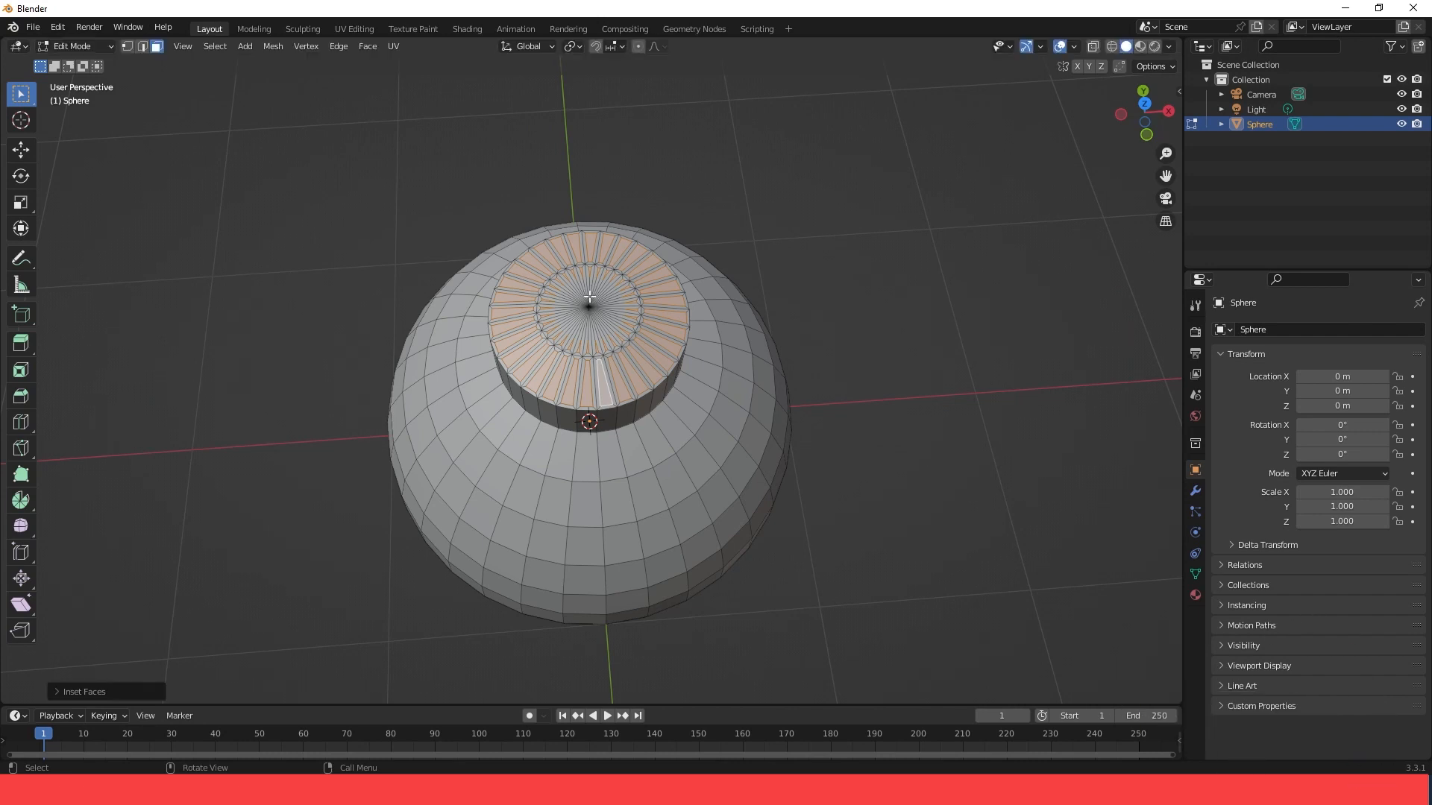
# Extrude the inset faces on the neck's top by about 0.05 m and deselect everything
pyautogui.scroll(5, 600, 298)
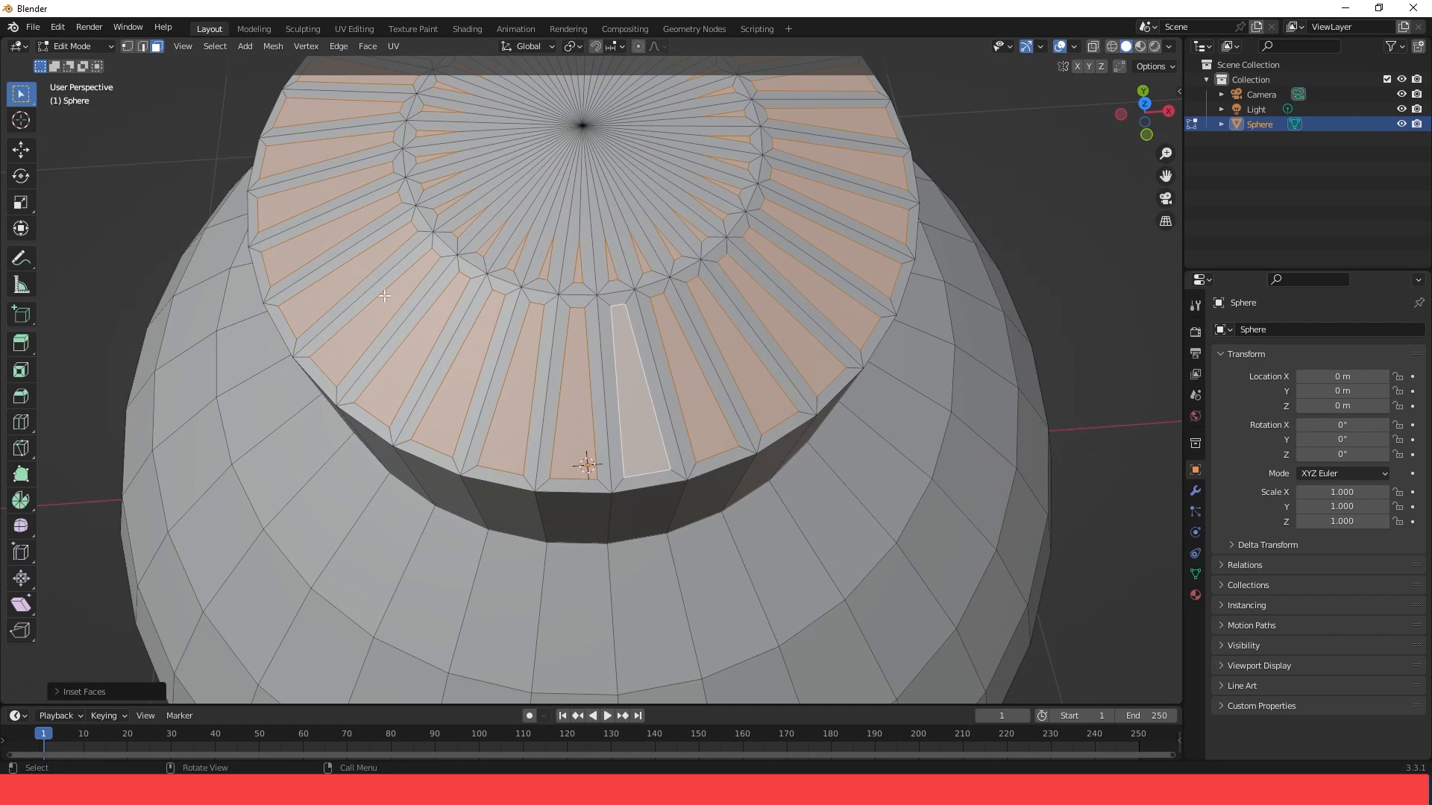
pyautogui.scroll(-4, 507, 186)
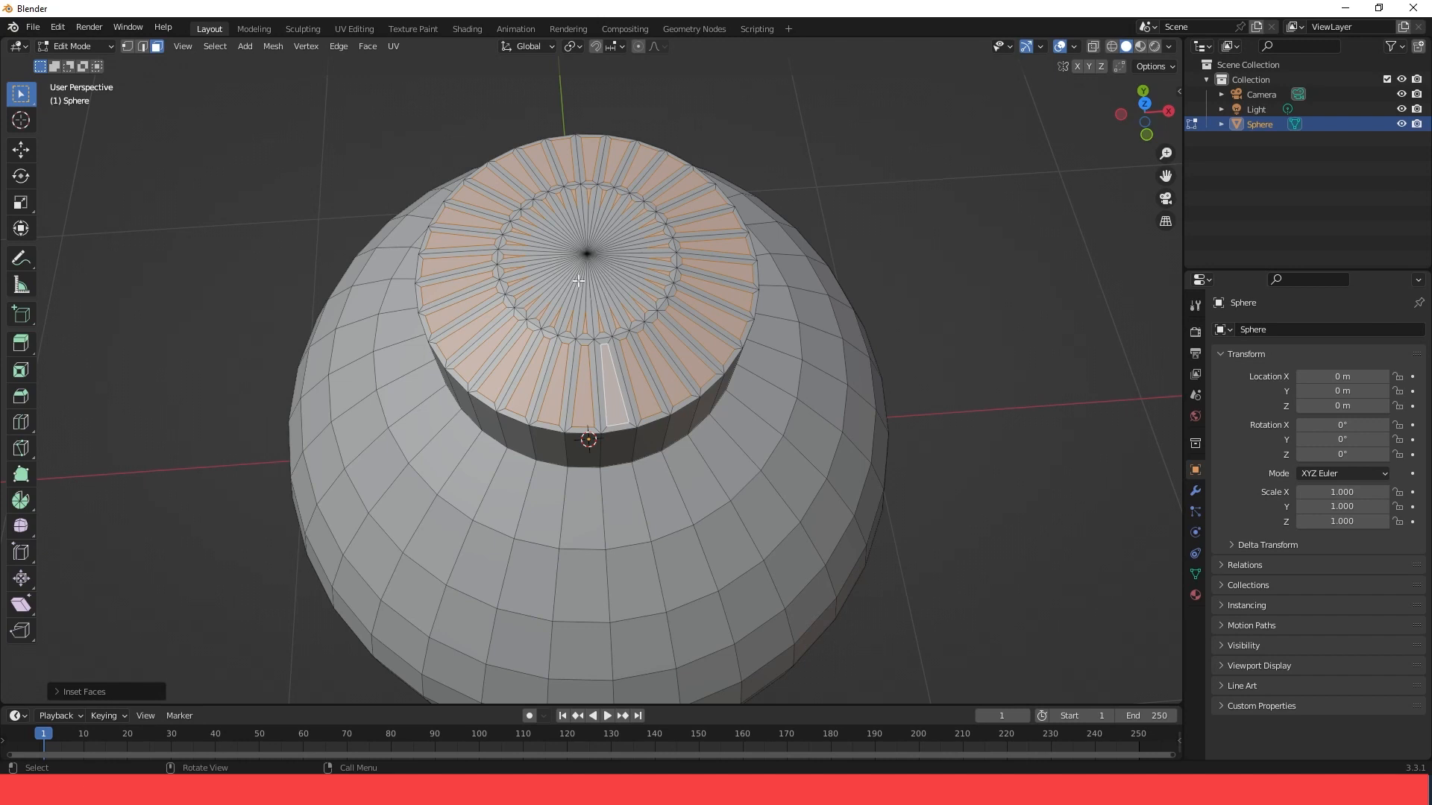
pyautogui.press('e')
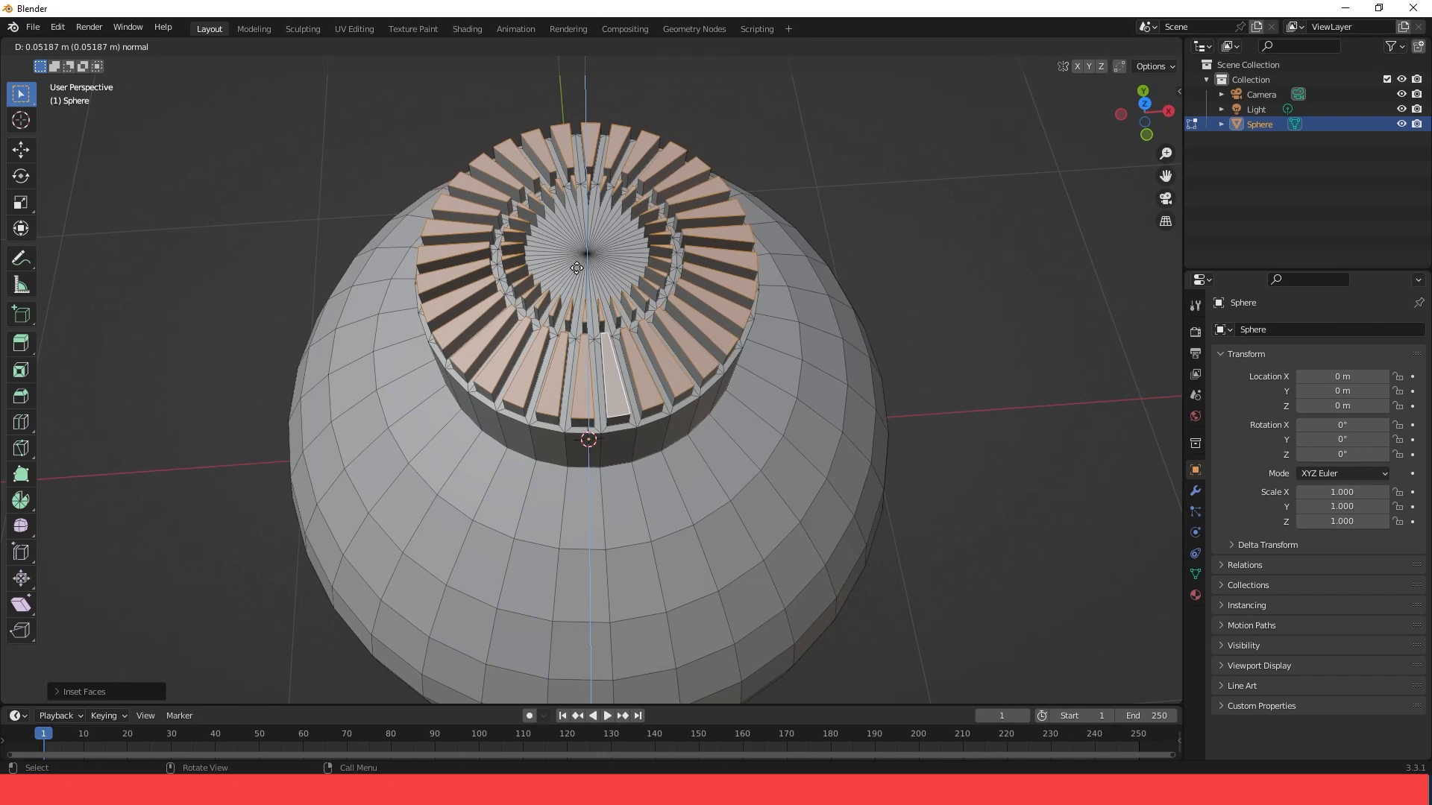
pyautogui.click(579, 265)
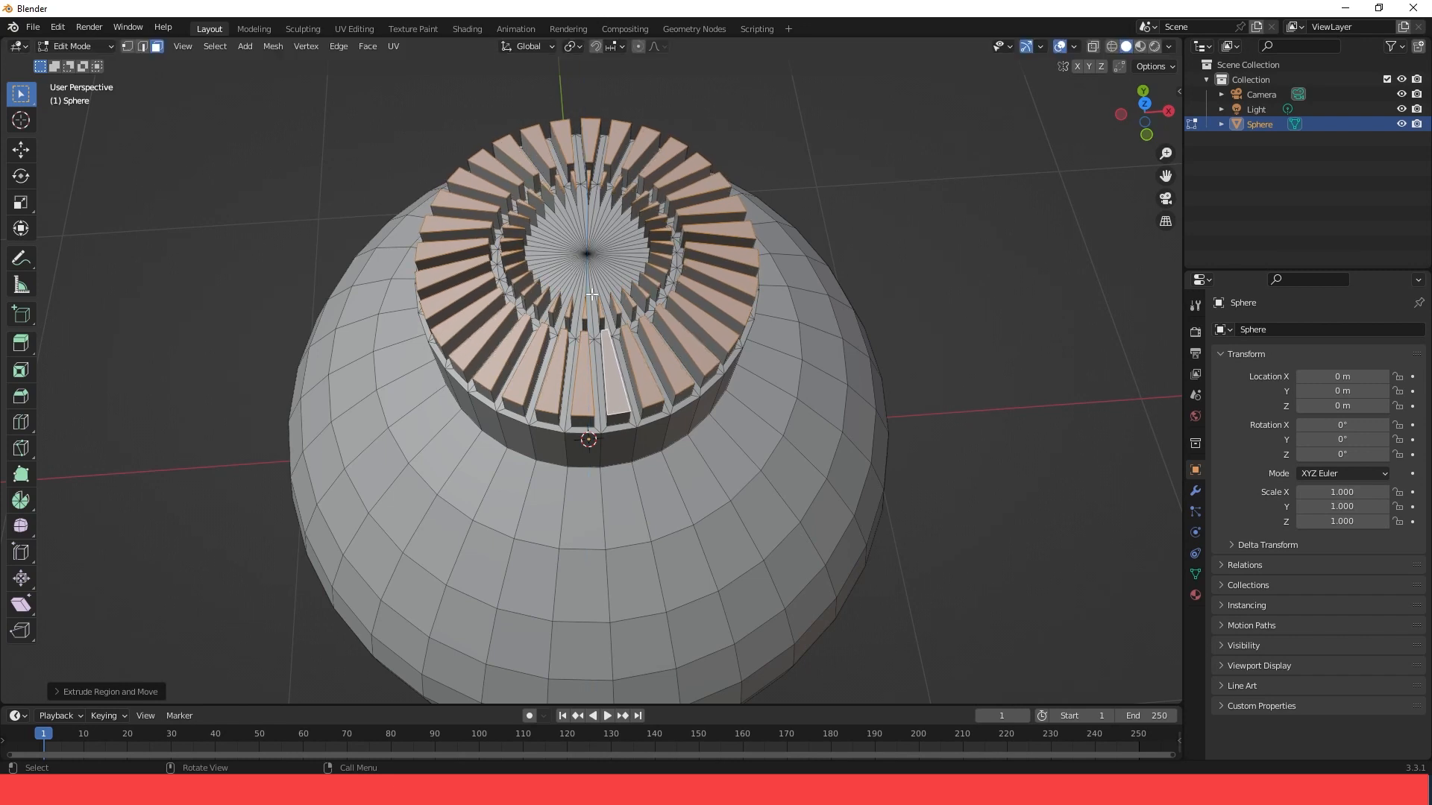
pyautogui.press('KP_1')
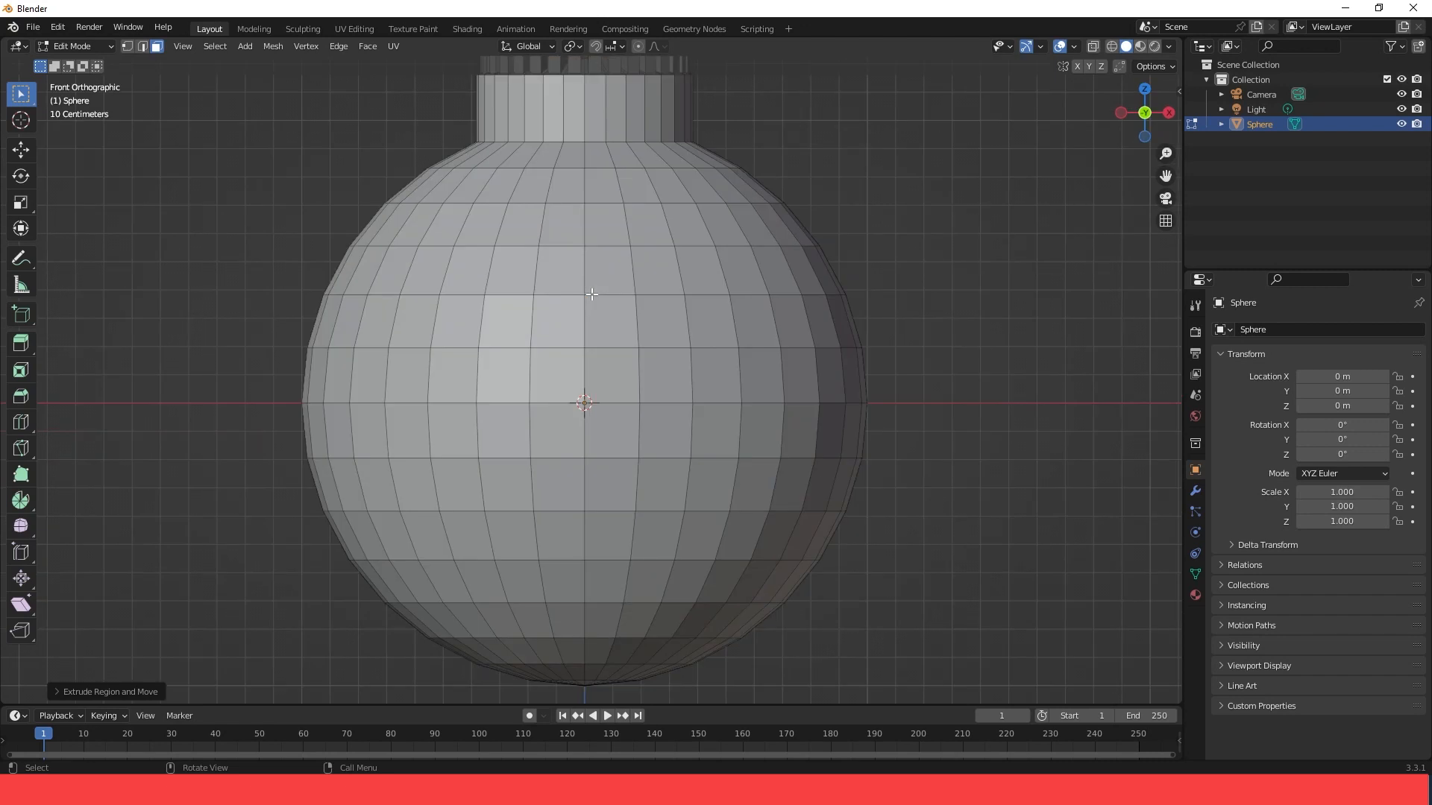
pyautogui.scroll(-2, 592, 294)
pyautogui.click(779, 153)
pyautogui.moveTo(729, 160); pyautogui.dragTo(711, 238, button='middle')
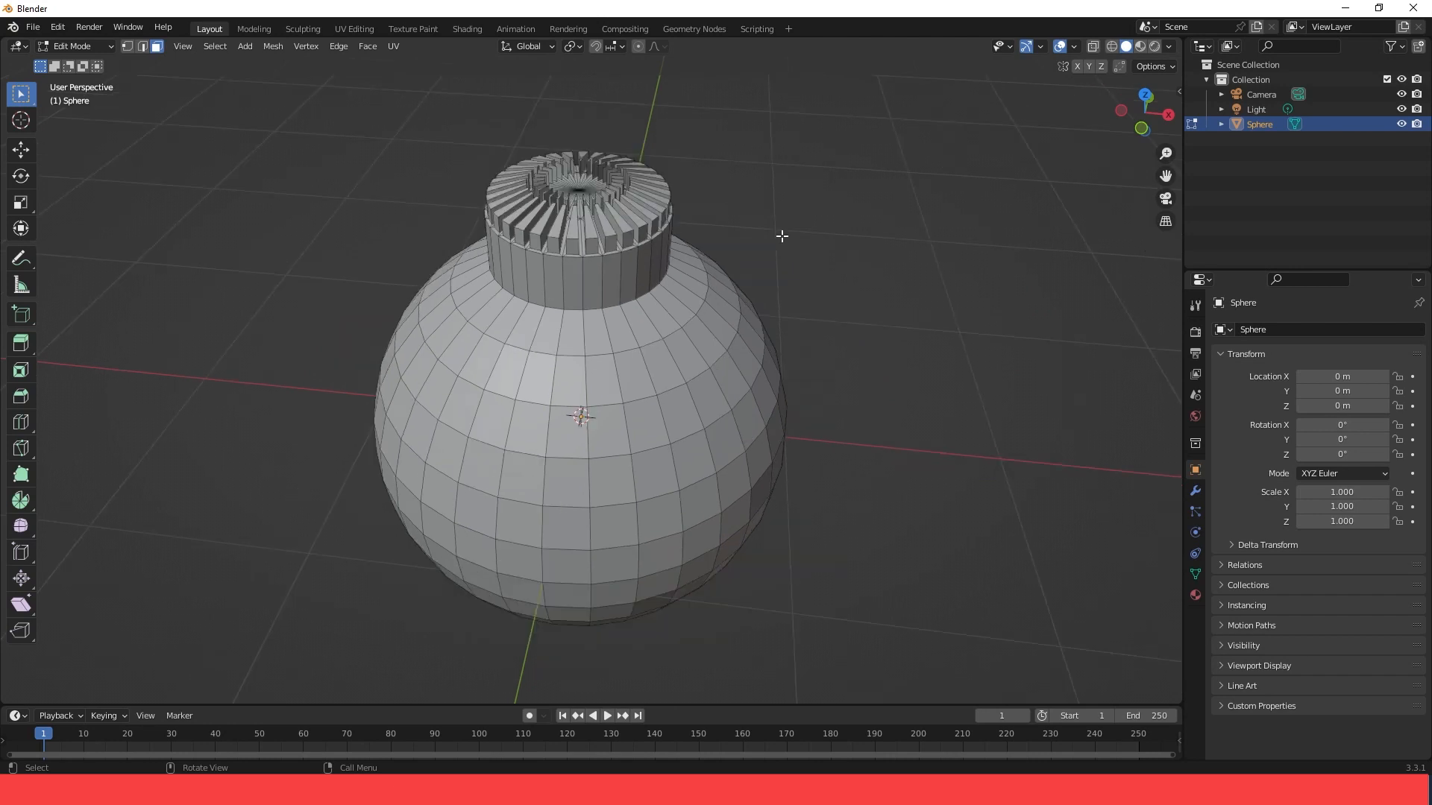
pyautogui.scroll(-1, 781, 236)
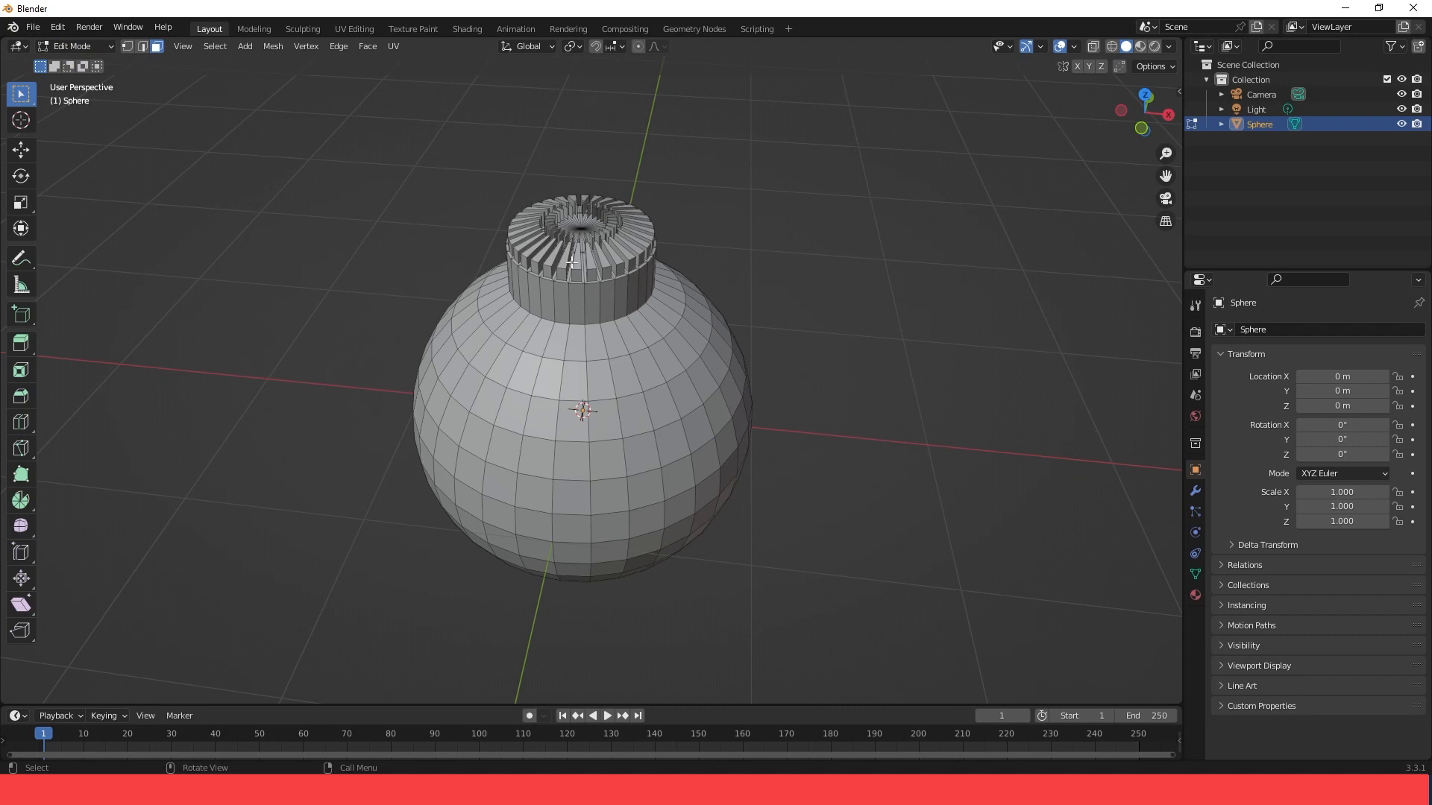
# Try deleting the vertices of the front faces on the sphere and neck, undo the deletion, and deselect everything
pyautogui.moveTo(443, 242); pyautogui.dragTo(709, 530)
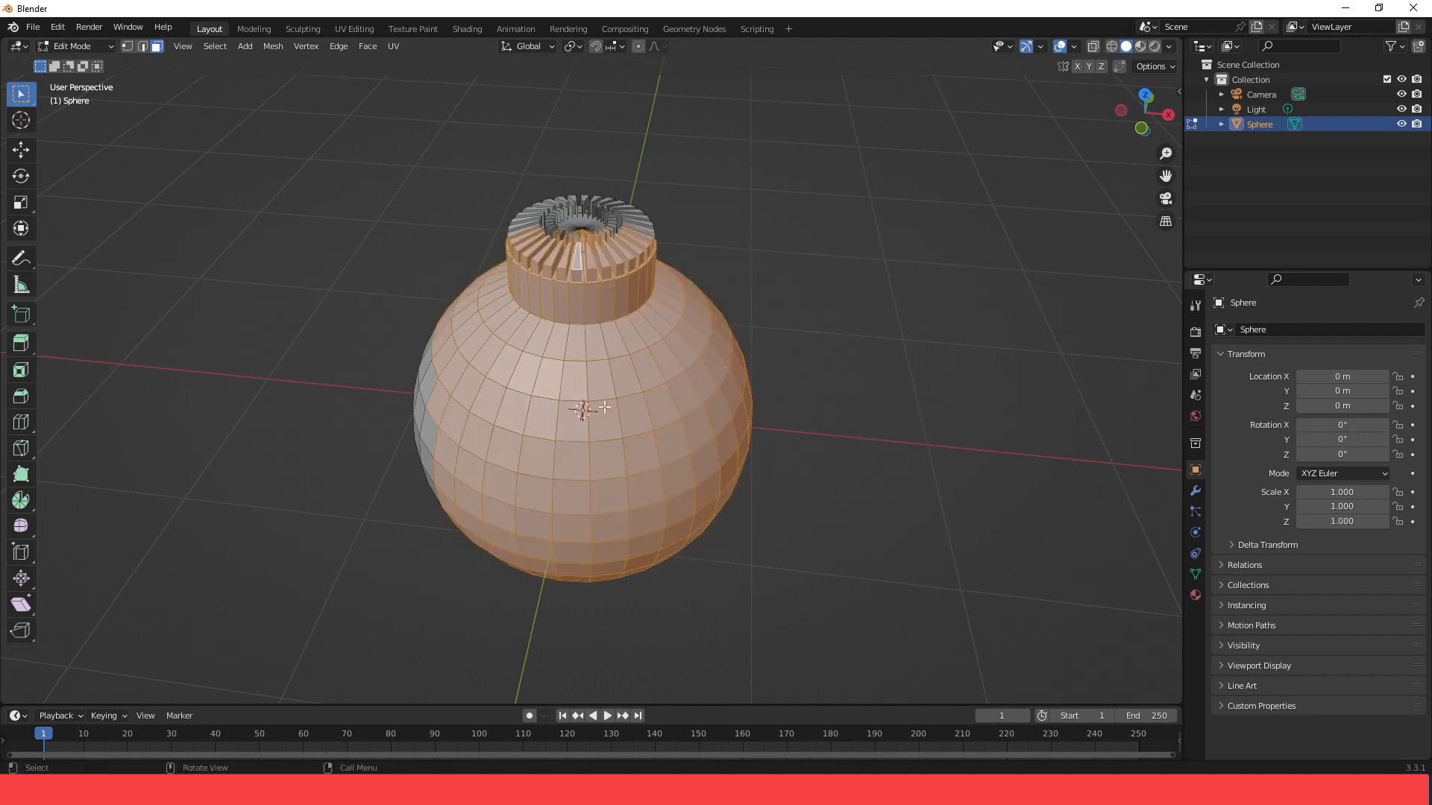
pyautogui.press('x')
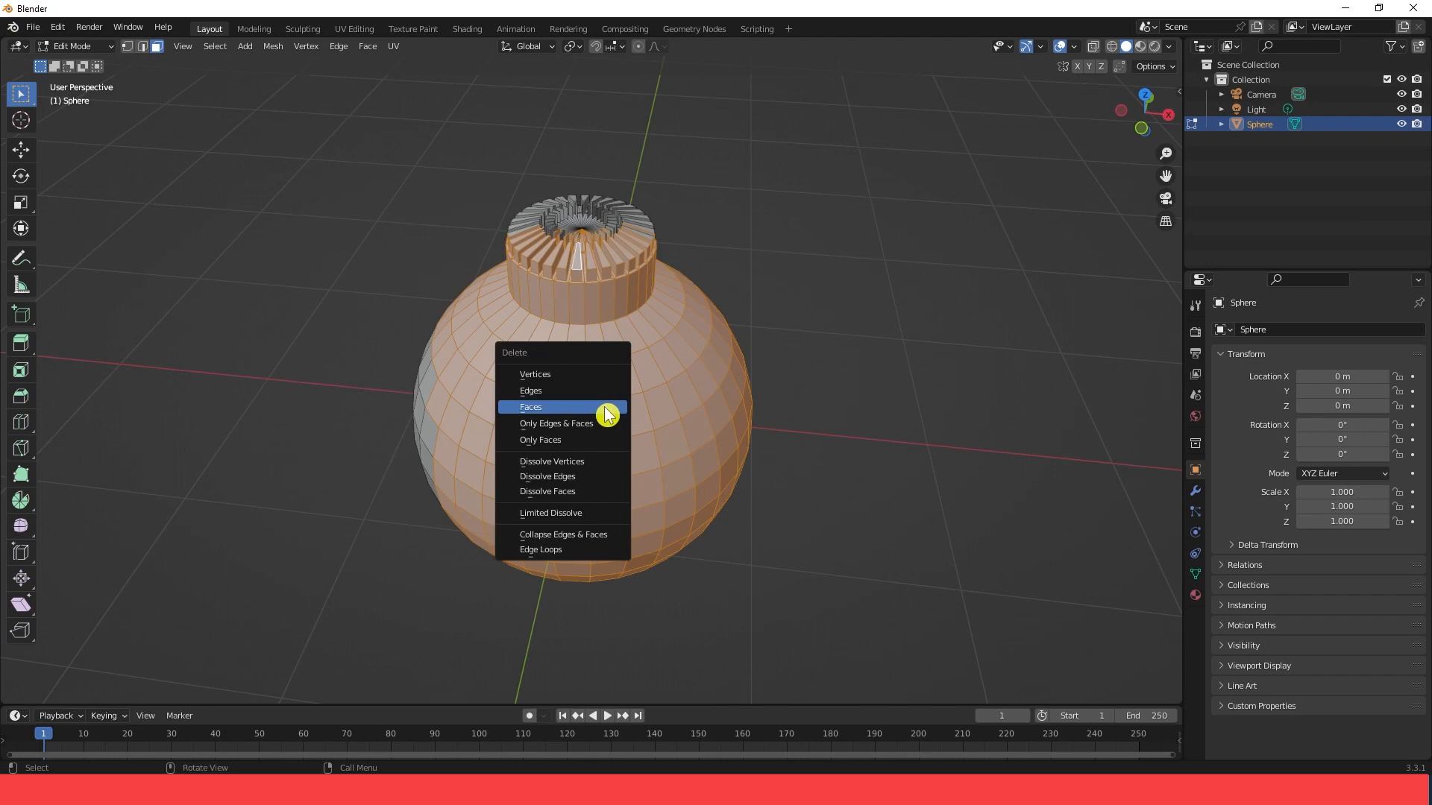
pyautogui.click(552, 374)
pyautogui.moveTo(736, 261); pyautogui.dragTo(686, 299, button='middle')
pyautogui.moveTo(697, 351); pyautogui.dragTo(534, 250, button='middle')
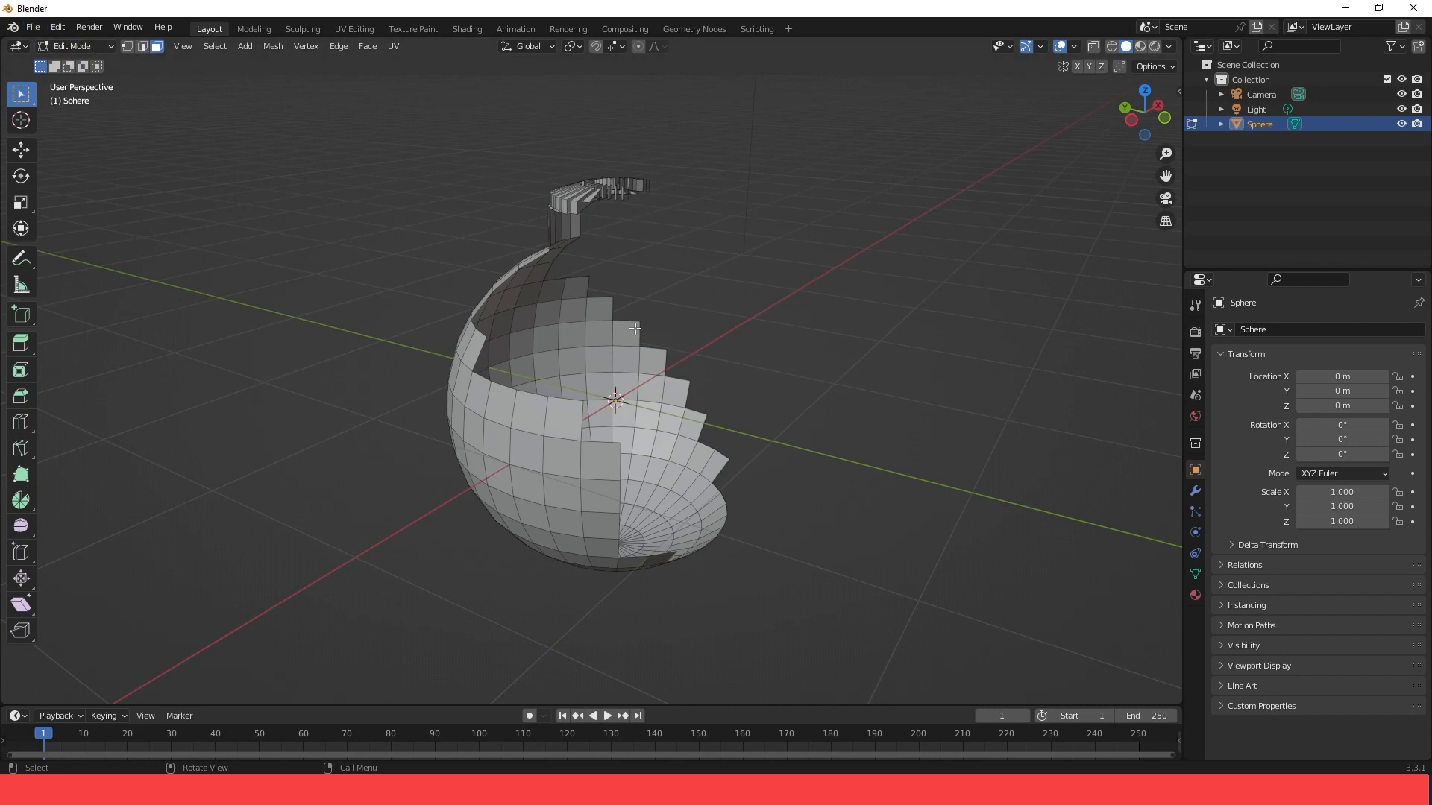
pyautogui.hotkey('alt', 'h')
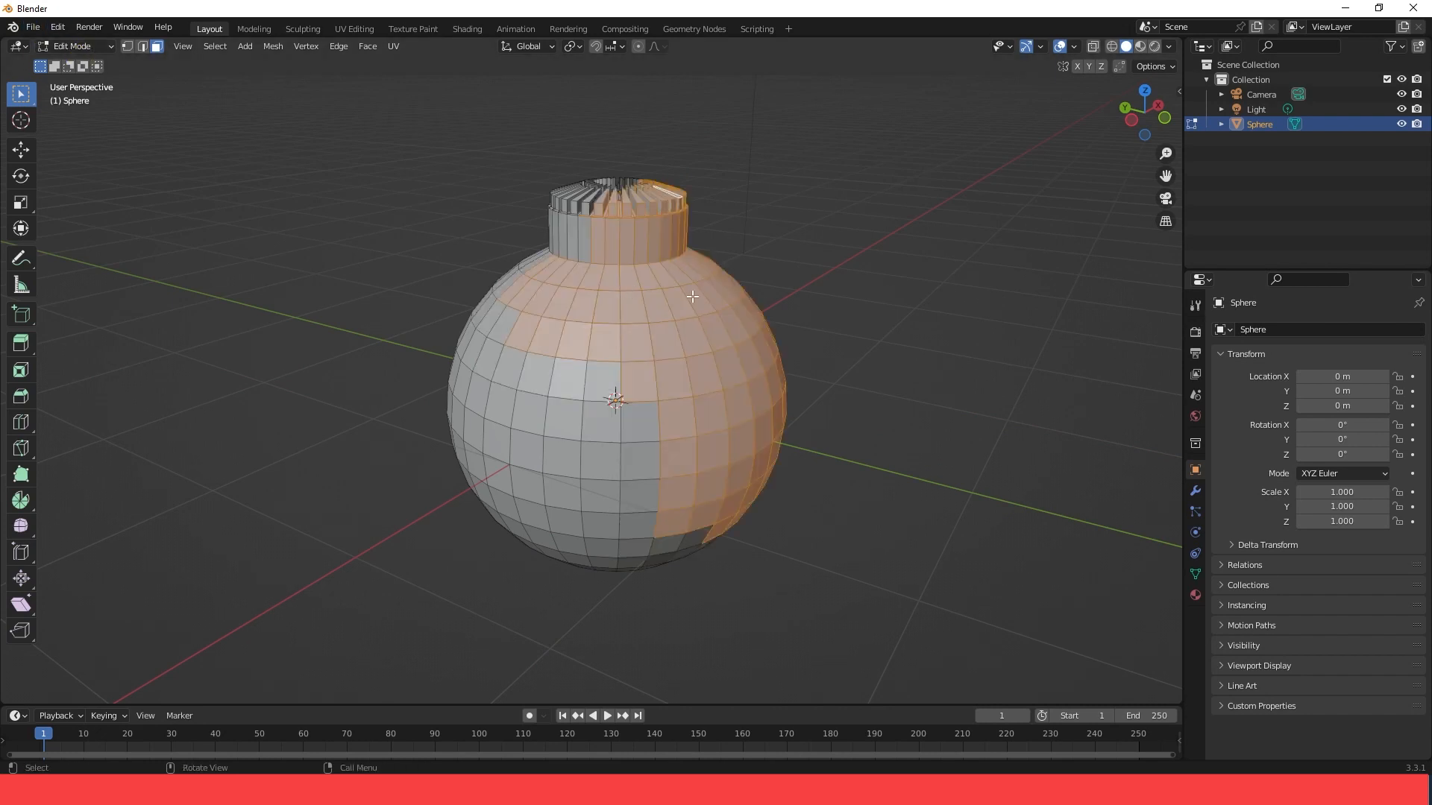
pyautogui.hotkey('alt', 'a')
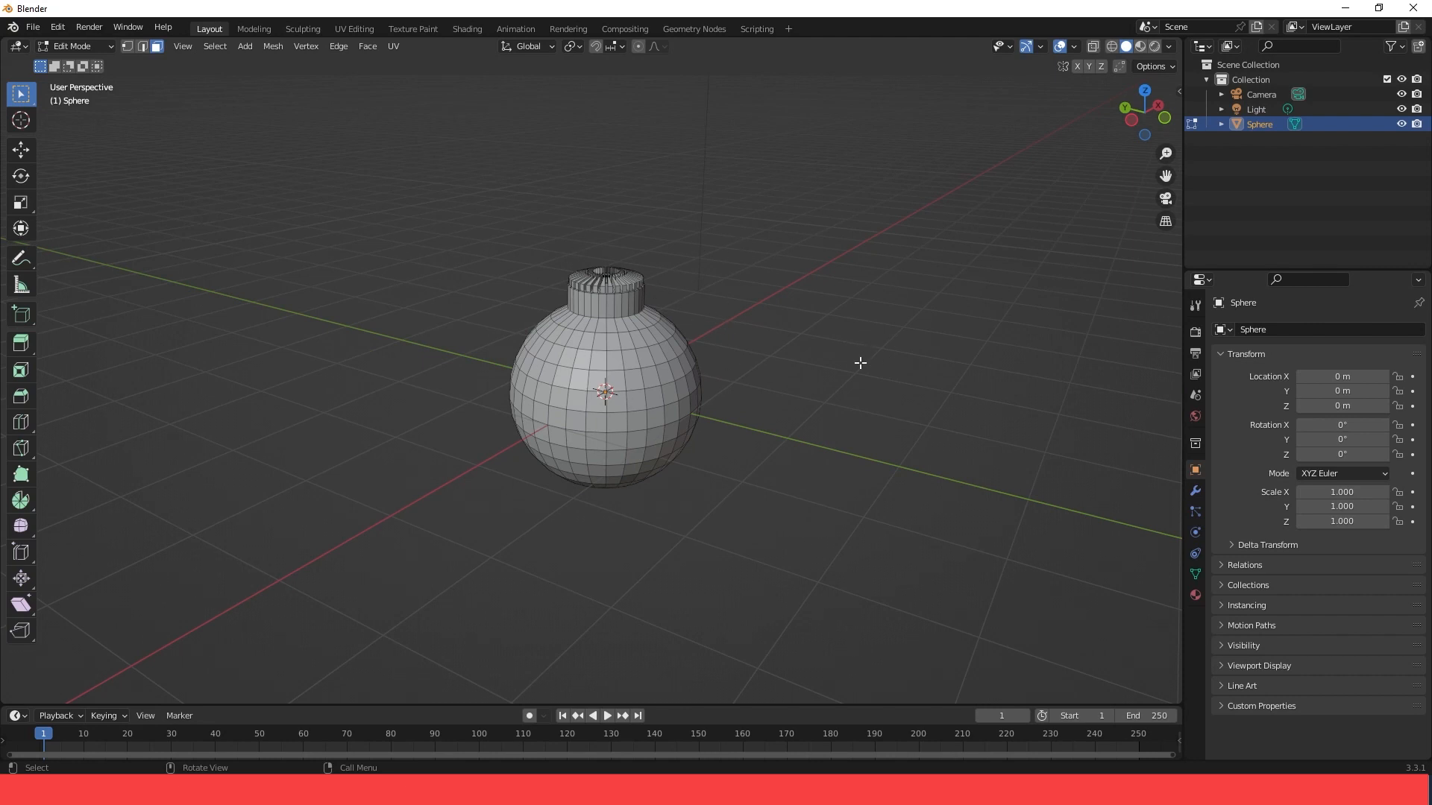
# Add a cube inside the sphere's mesh, move it clear beside the sphere along the Y axis side, and deselect it
pyautogui.hotkey('shift', 'a')
pyautogui.press('Escape')
pyautogui.hotkey('shift', 'a')
pyautogui.click(731, 357)
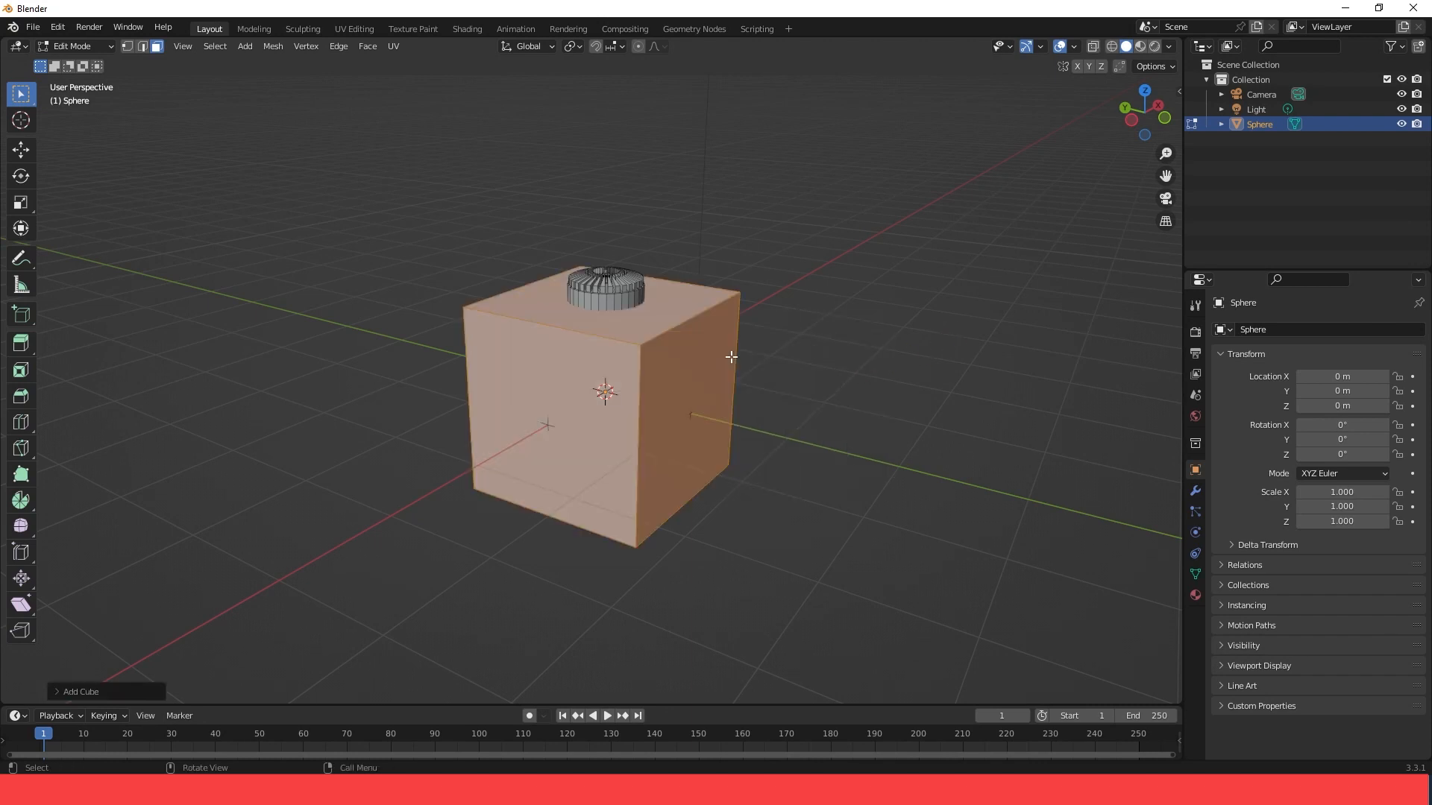
pyautogui.press('g')
pyautogui.click(865, 390)
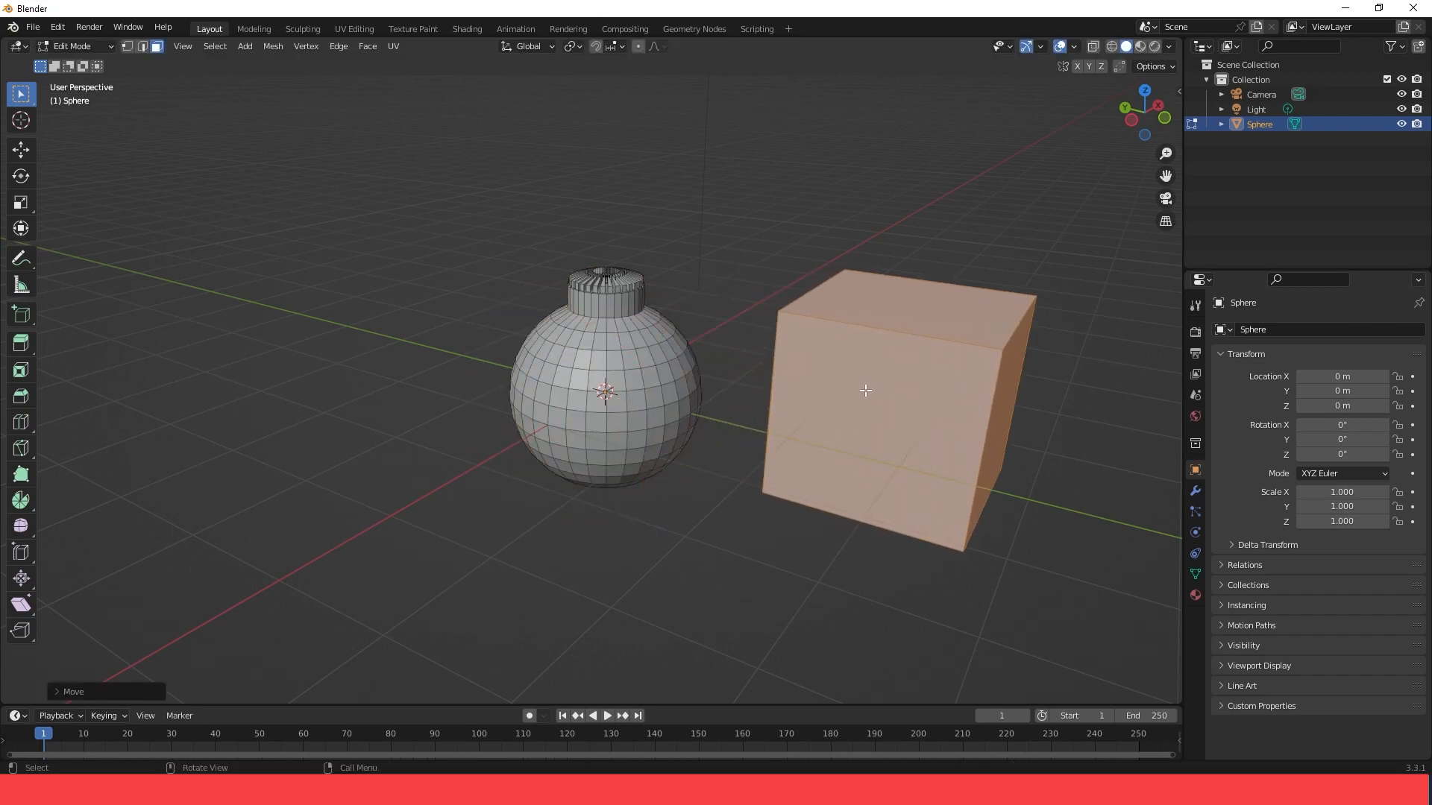
pyautogui.click(741, 310)
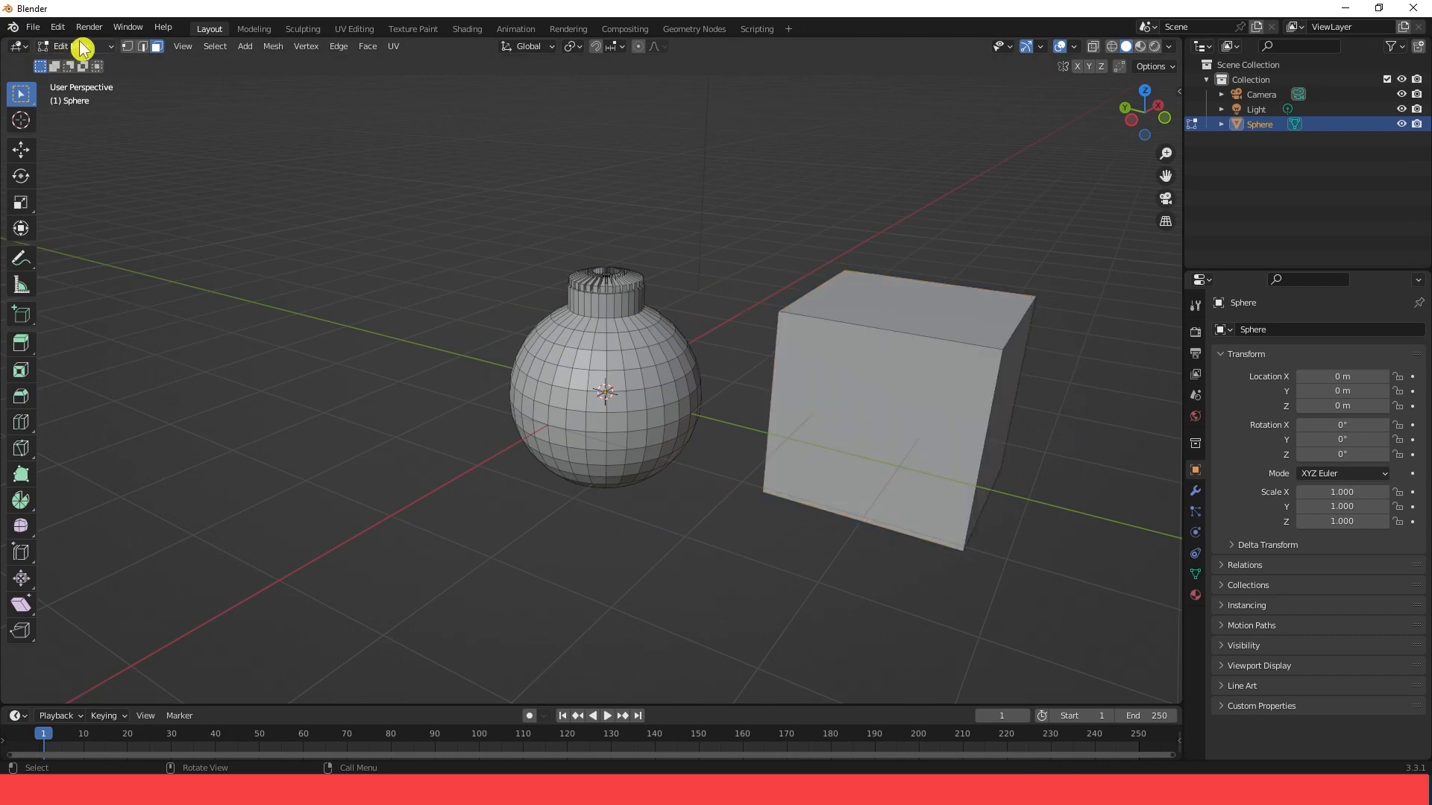
# Switch to Object Mode, try deleting the combined sphere-and-cube object, and undo the deletion
pyautogui.press('Tab')
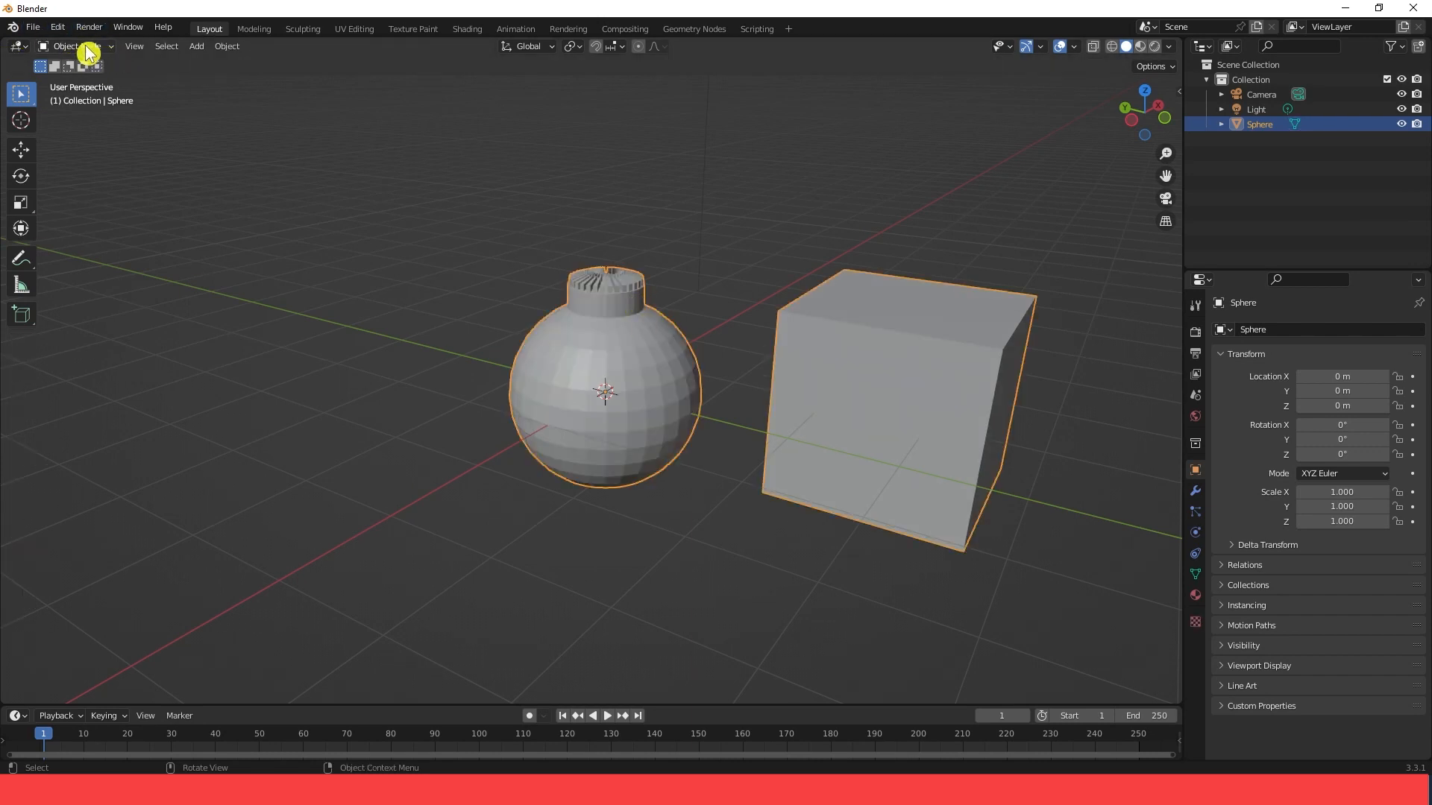
pyautogui.click(691, 266)
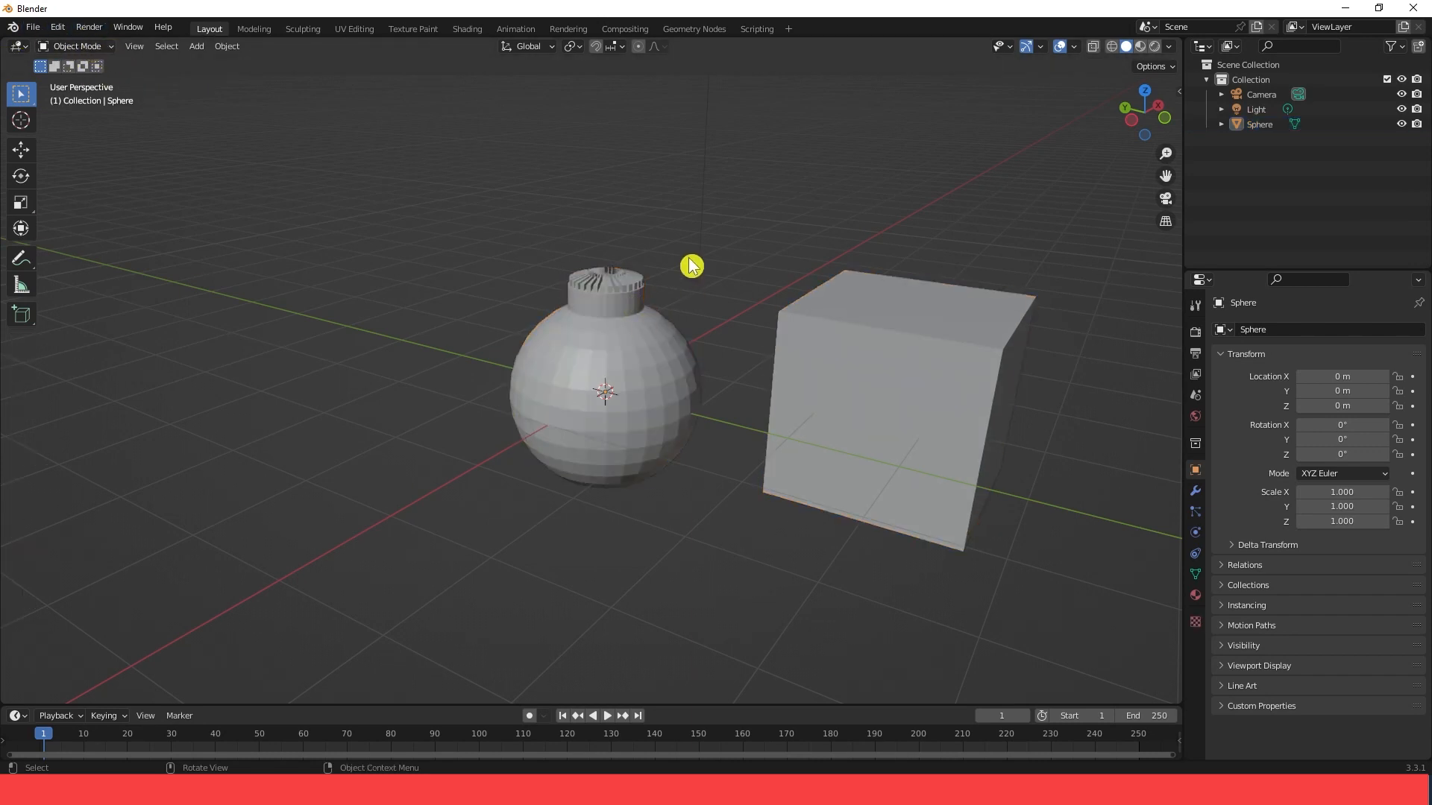
pyautogui.click(625, 345)
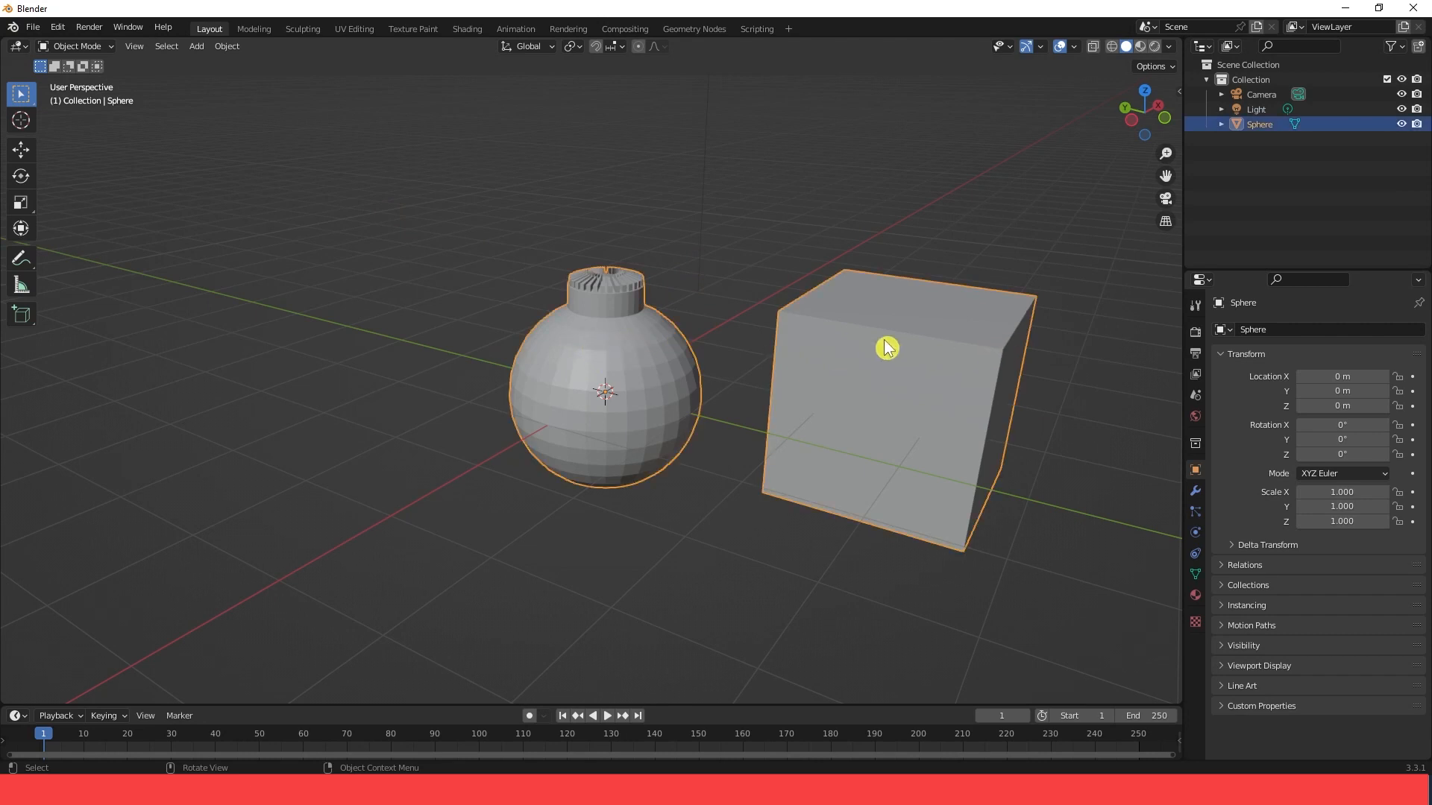
pyautogui.press('Delete')
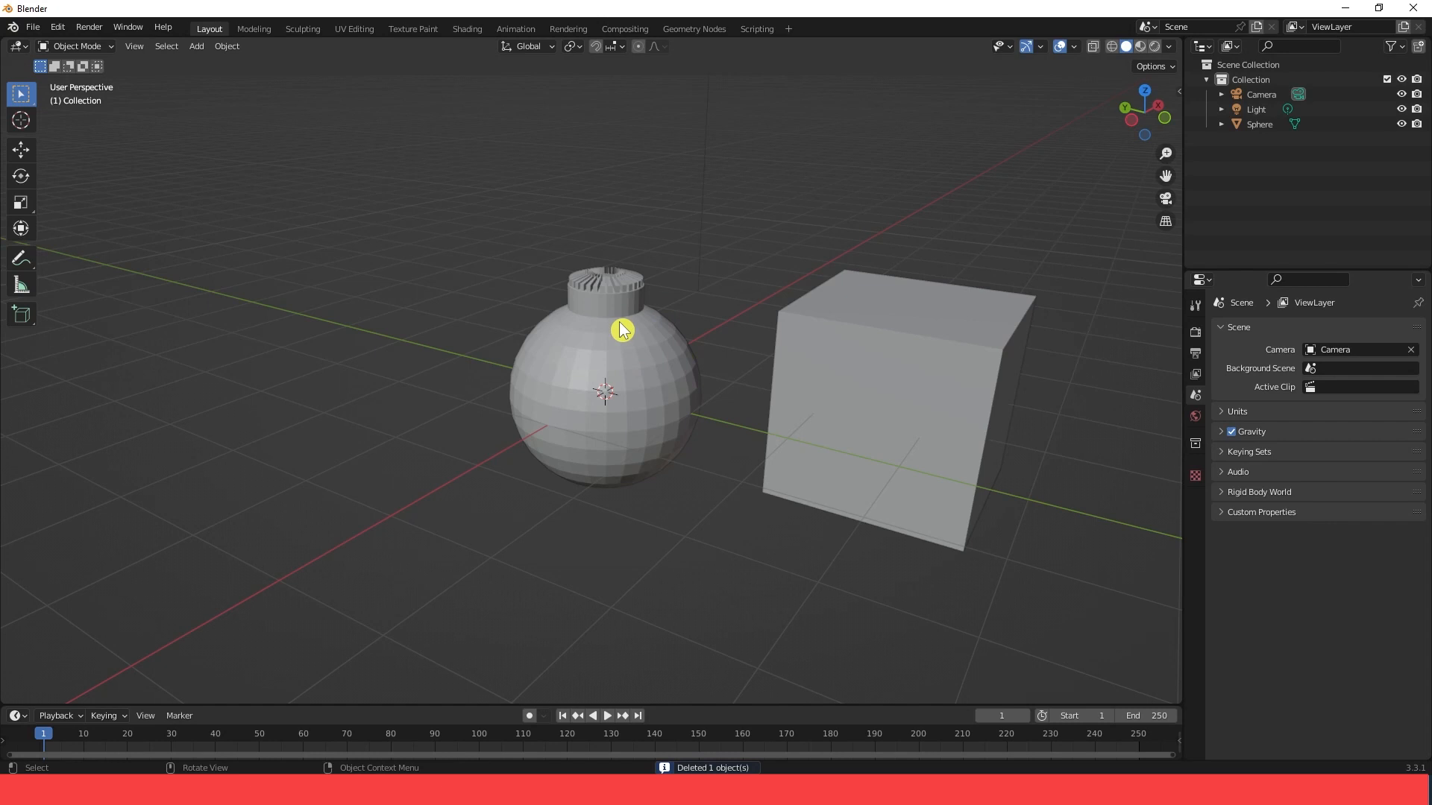
# Add a UV sphere as a separate object and move it to about X -1.69 m, Y 2.67 m, Z 0.22 m
pyautogui.hotkey('shift', 'a')
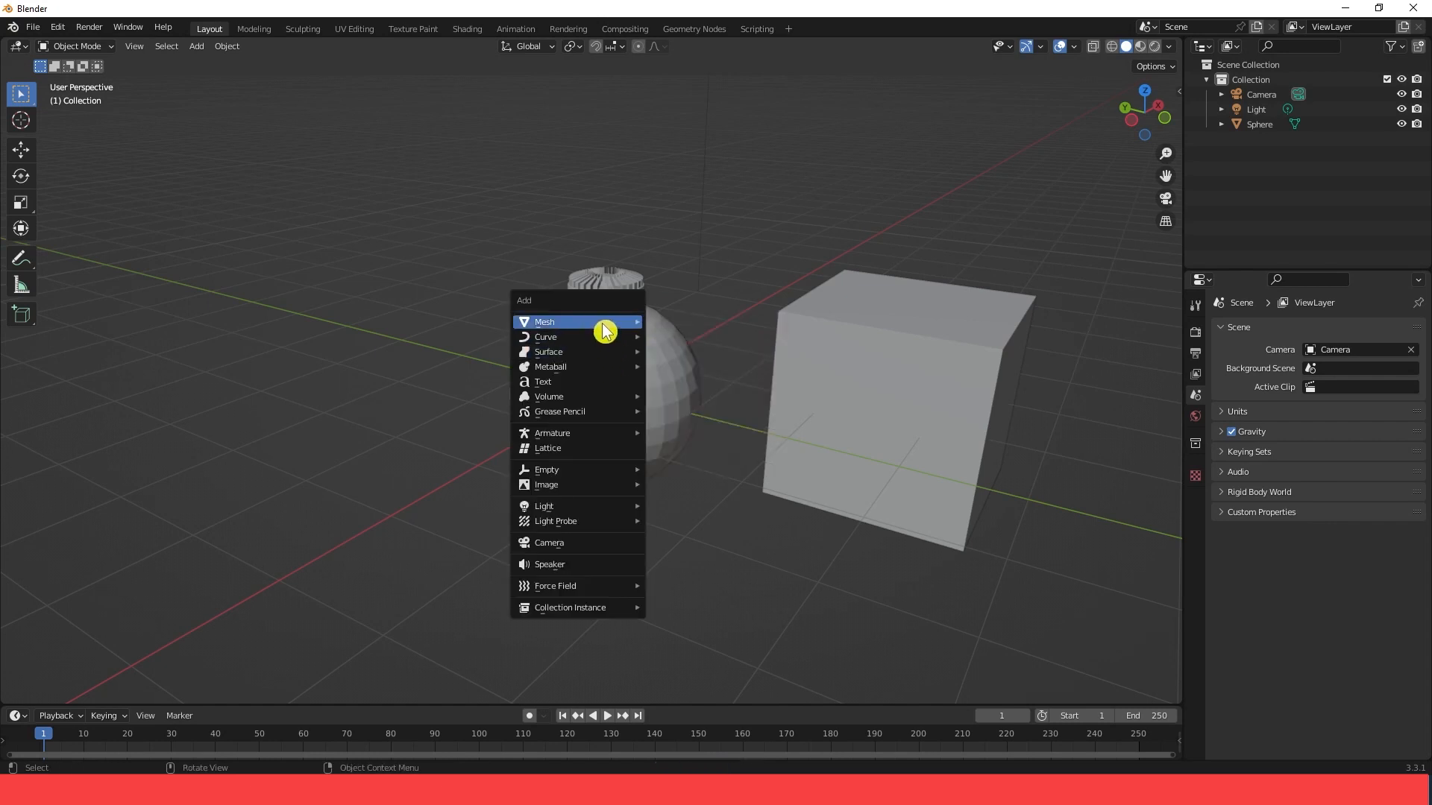
pyautogui.moveTo(610, 322)
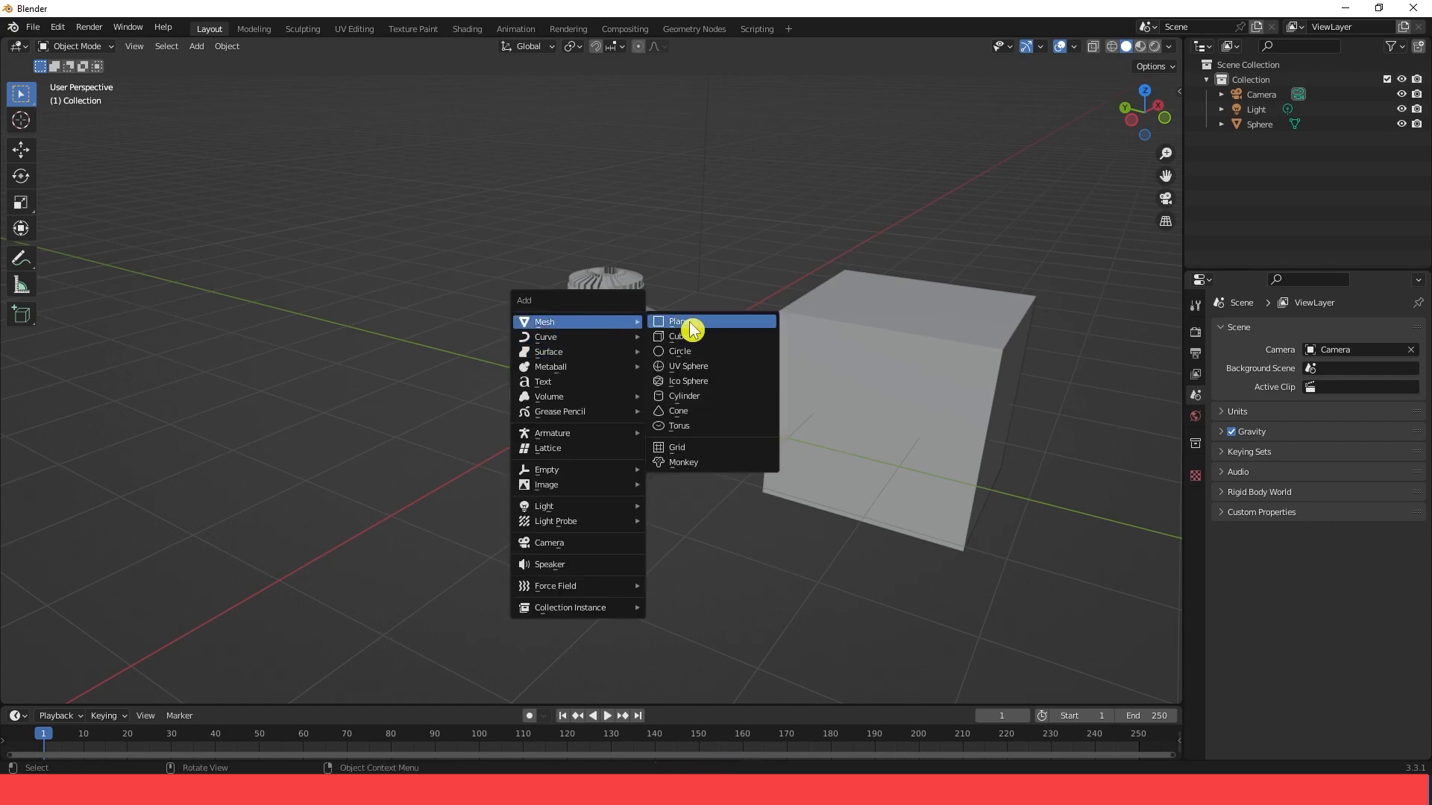
pyautogui.click(701, 366)
pyautogui.moveTo(656, 374); pyautogui.dragTo(400, 373)
pyautogui.click(449, 354)
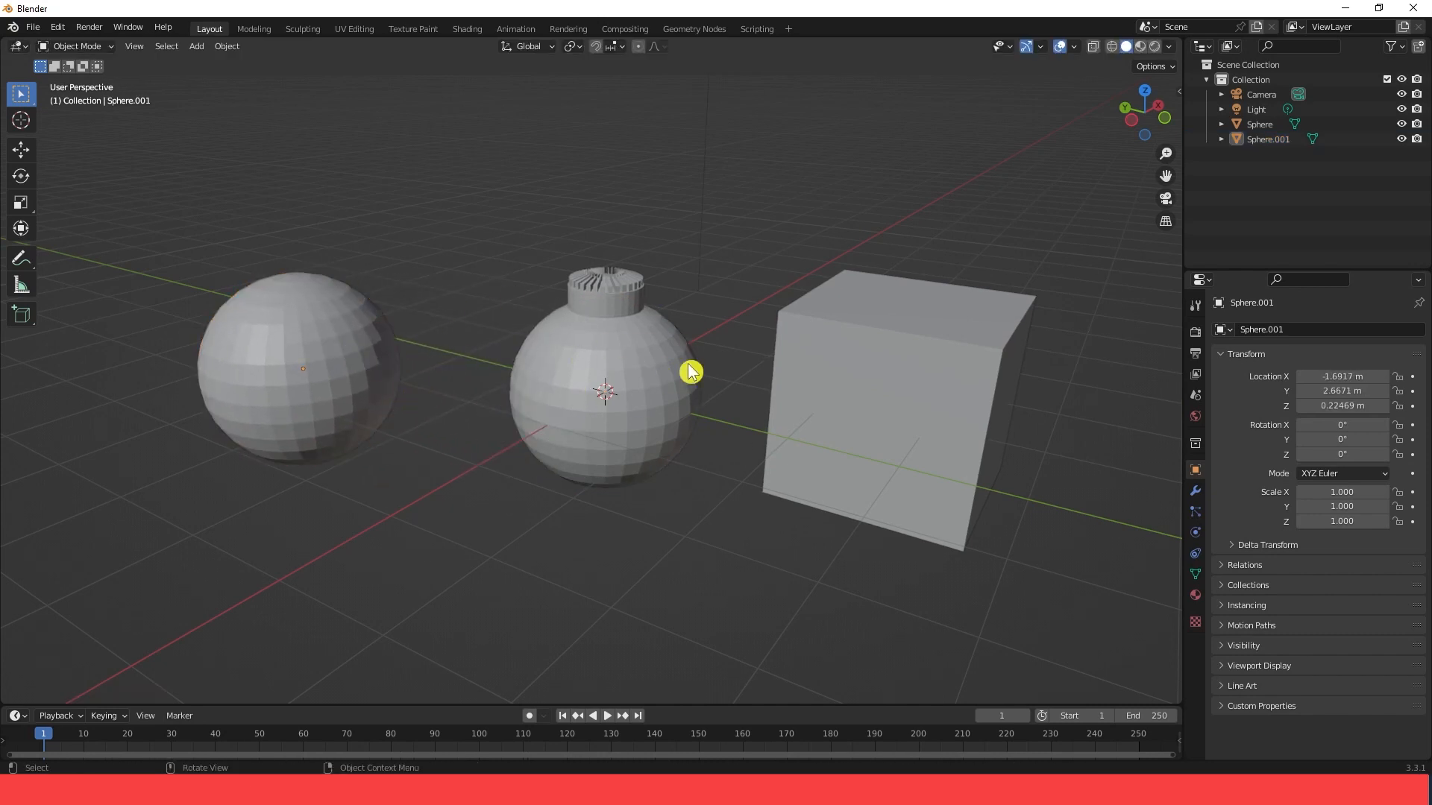
# Enter Edit Mode on the combined object, select the cube's large front face, and return to Object Mode
pyautogui.click(914, 385)
pyautogui.click(102, 48)
pyautogui.click(82, 82)
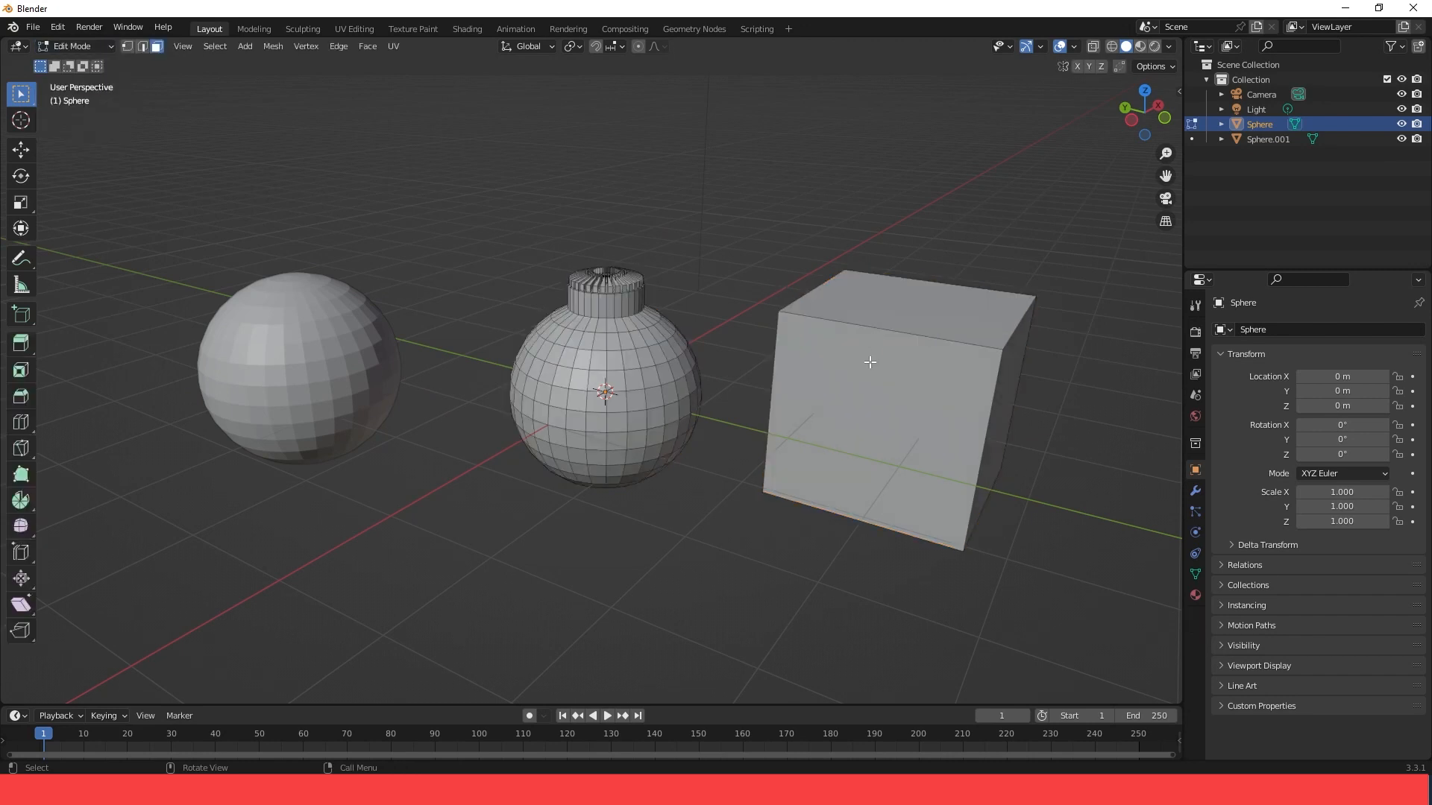
pyautogui.click(815, 362)
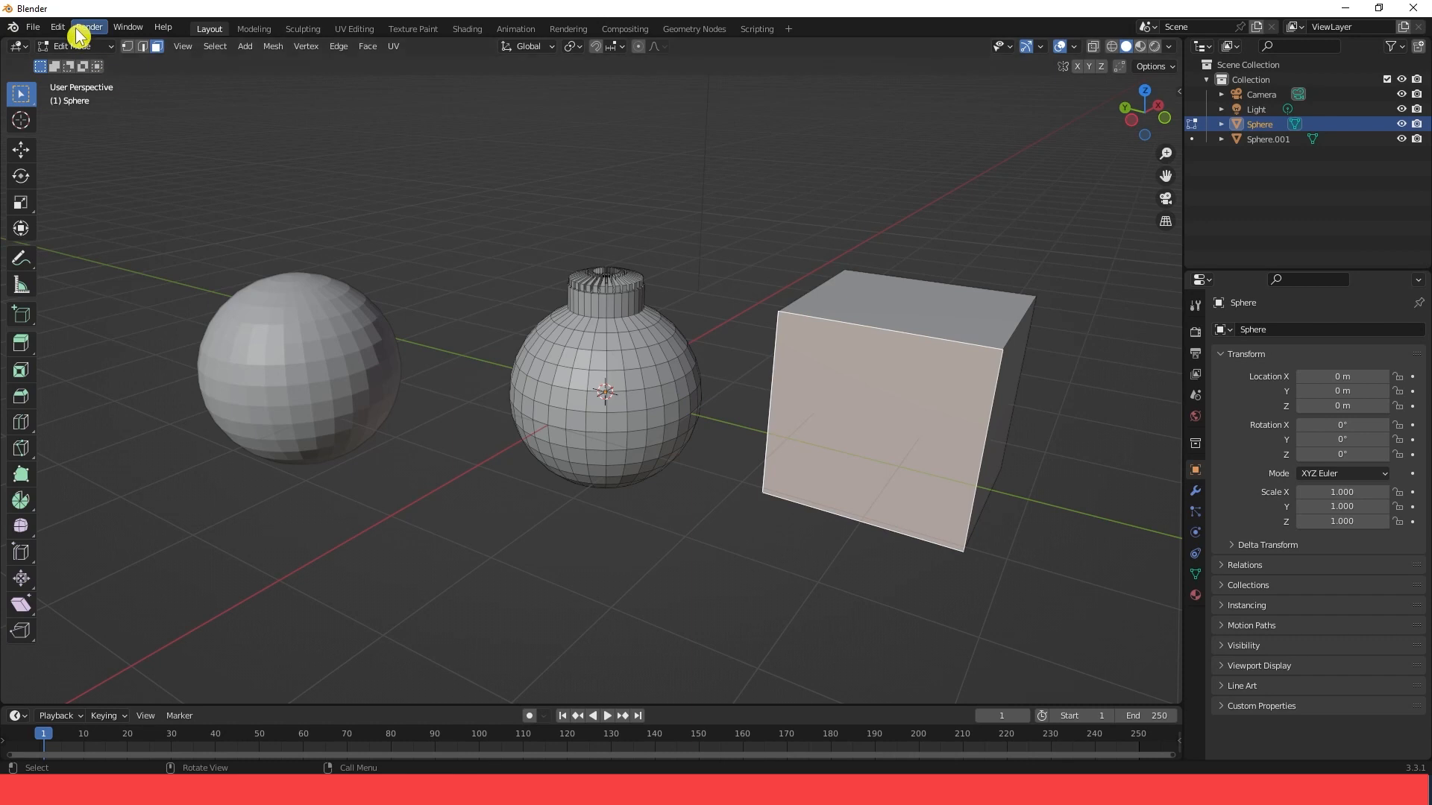
pyautogui.click(90, 46)
pyautogui.click(88, 65)
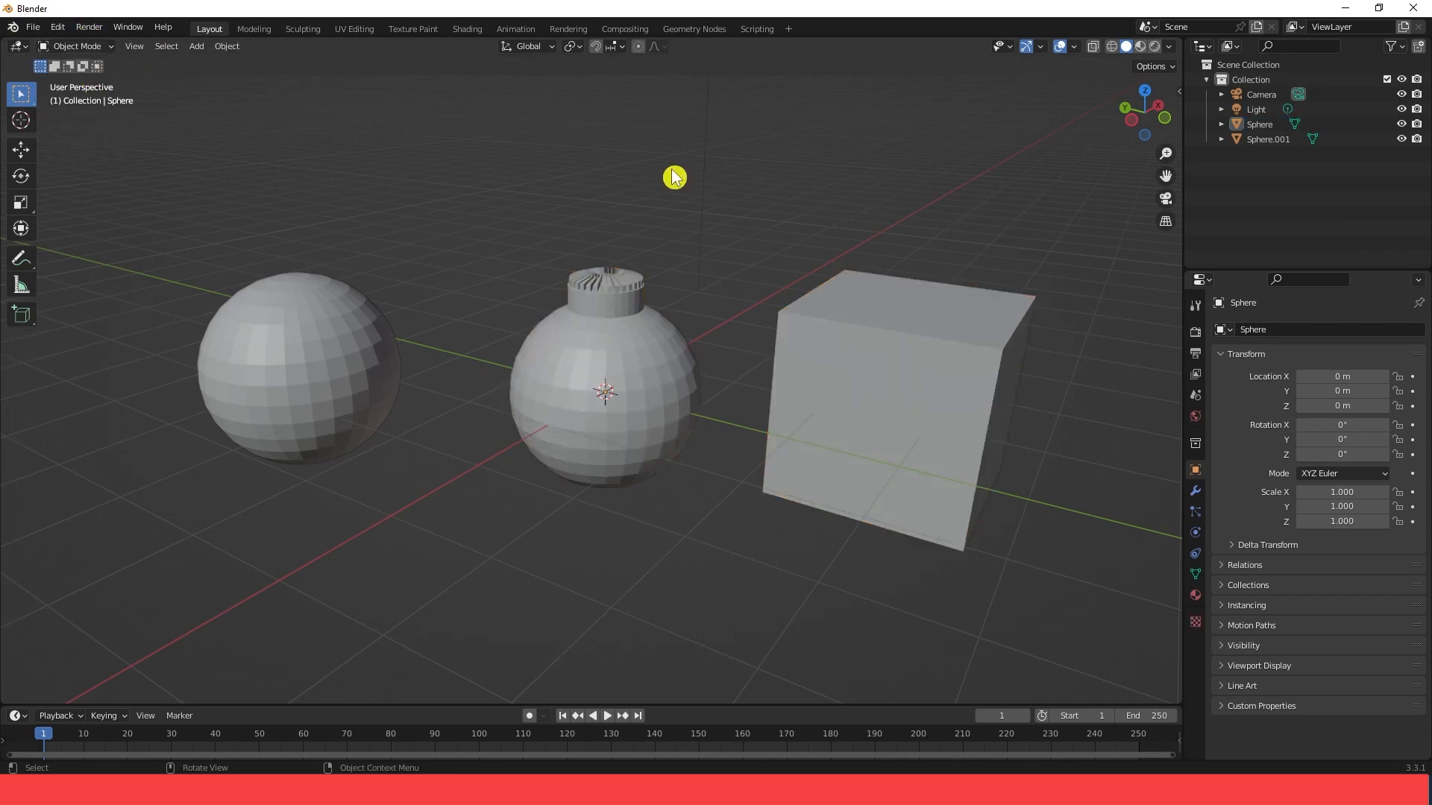
# Select the separate sphere and the combined sphere-and-cube object in turn to compare them, and deselect everything
pyautogui.click(263, 363)
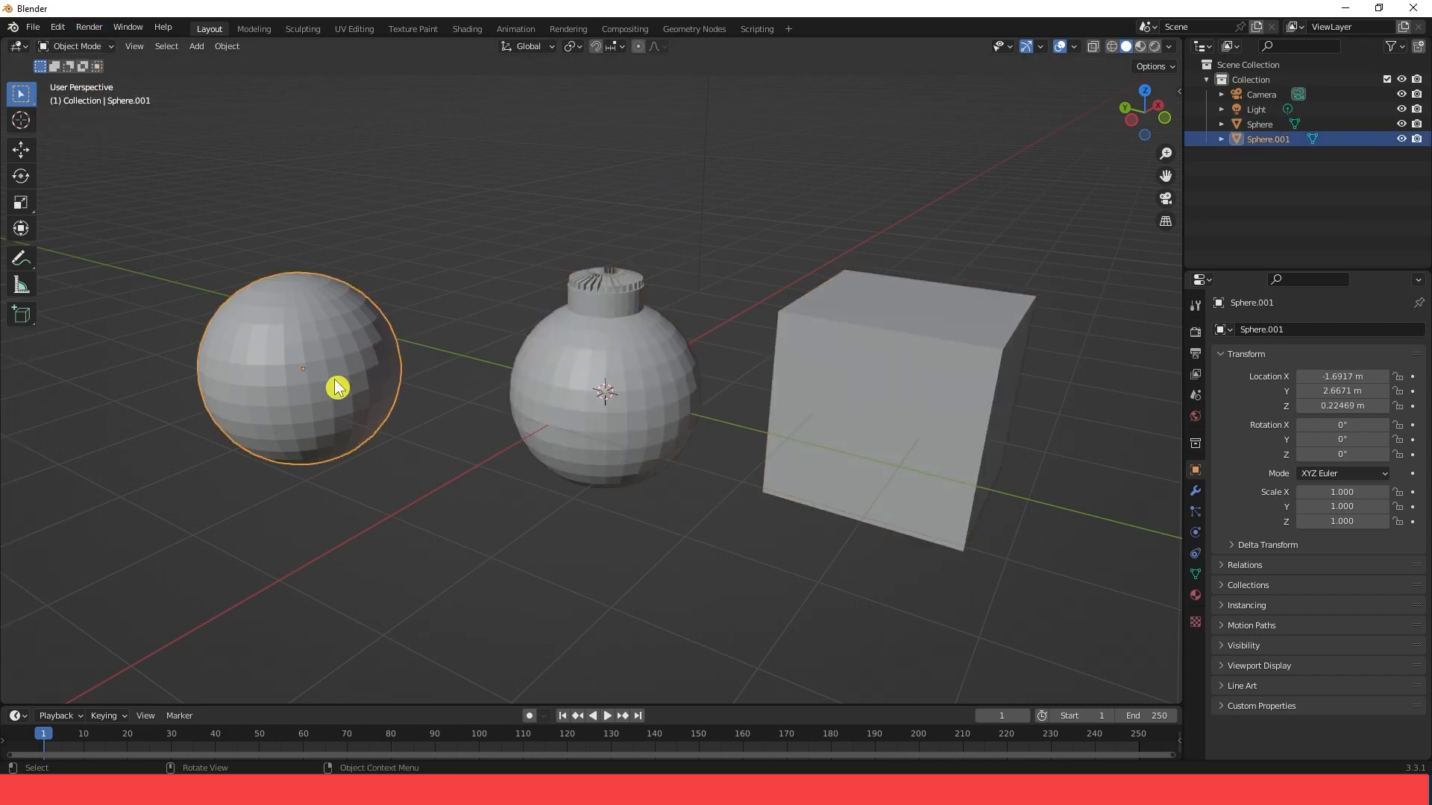
pyautogui.click(646, 386)
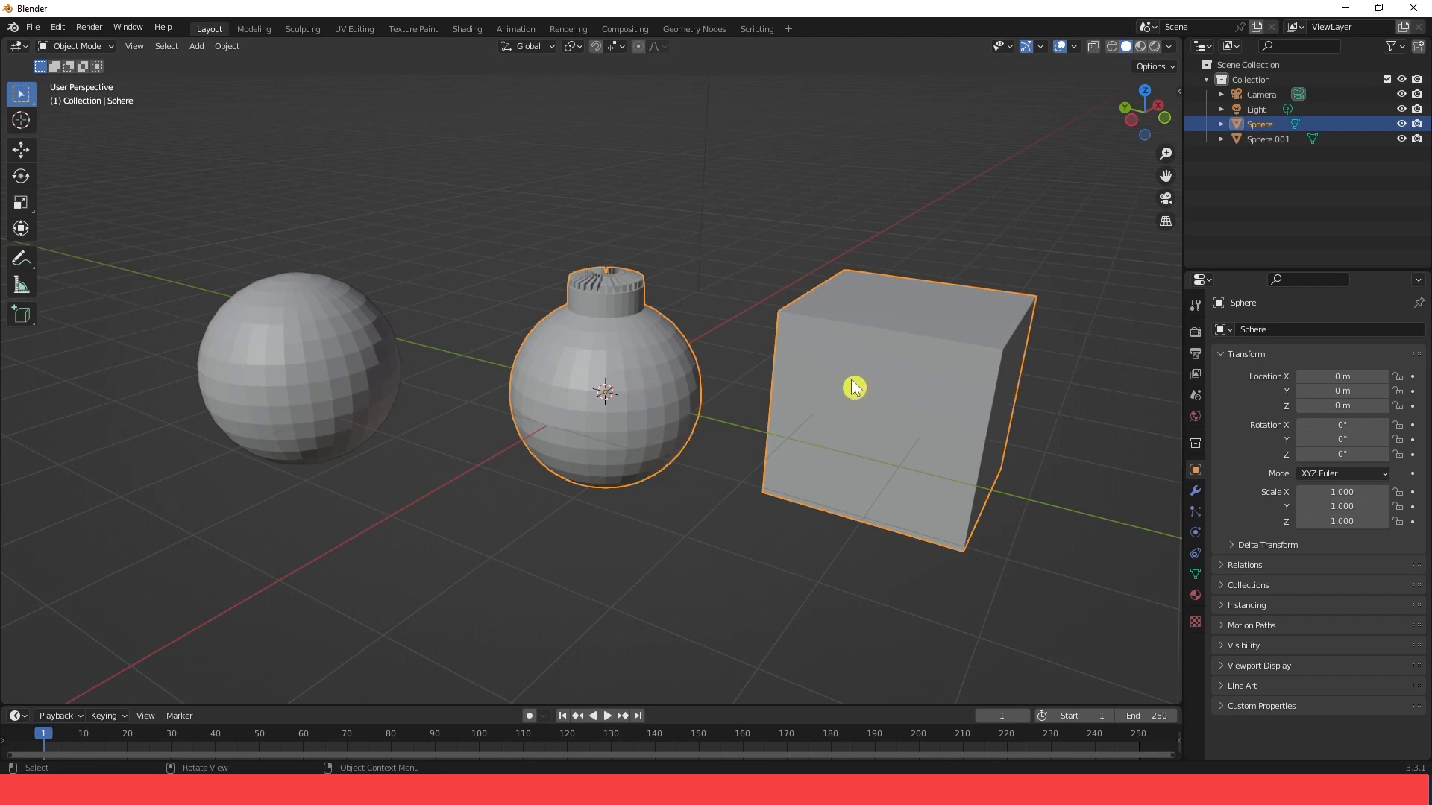
pyautogui.click(718, 270)
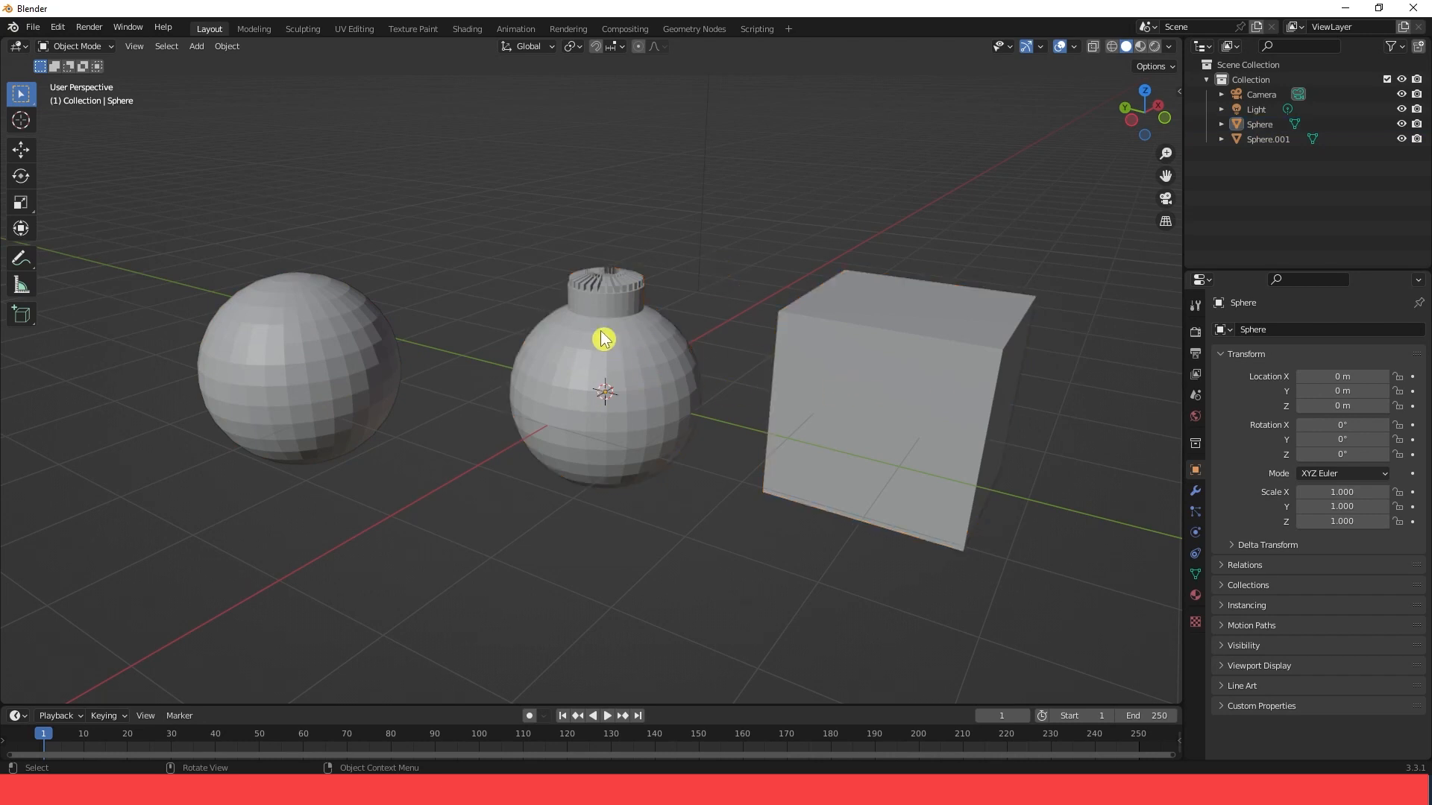
# Delete the combined sphere-and-cube object and the separate sphere
pyautogui.click(610, 364)
pyautogui.press('Delete')
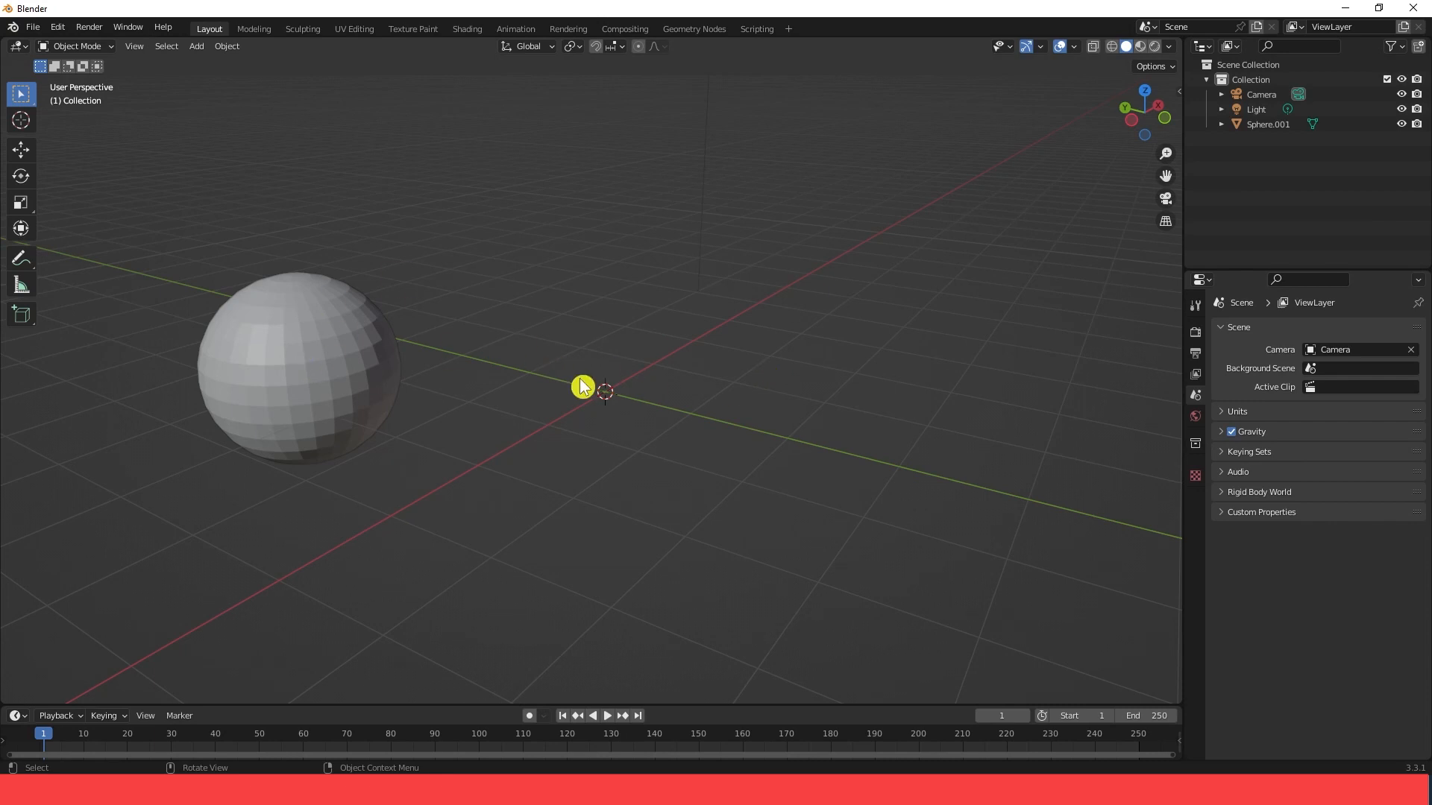
pyautogui.click(250, 400)
pyautogui.press('Delete')
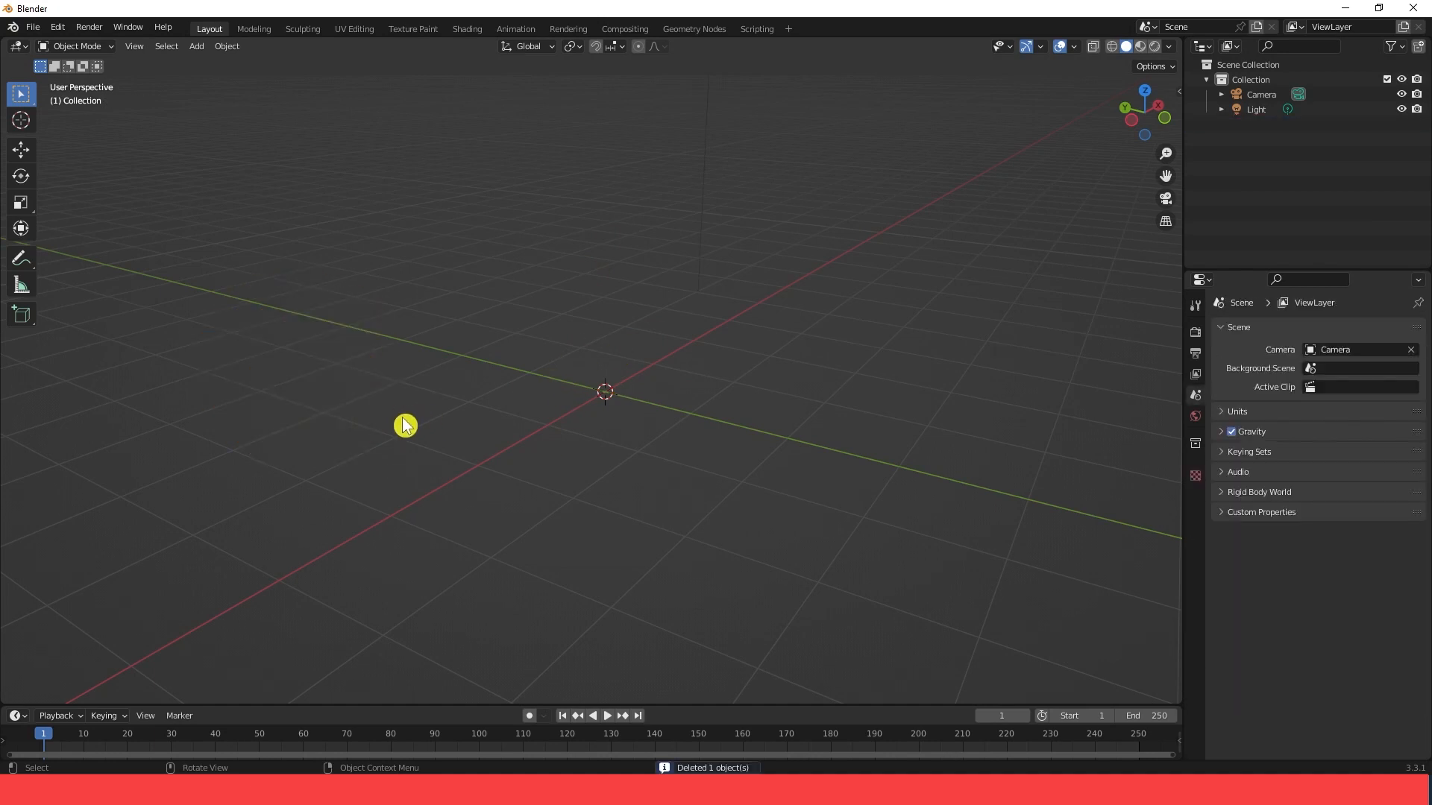
# Add a cube mesh to the scene and enter Edit Mode on it
pyautogui.hotkey('shift', 'a')
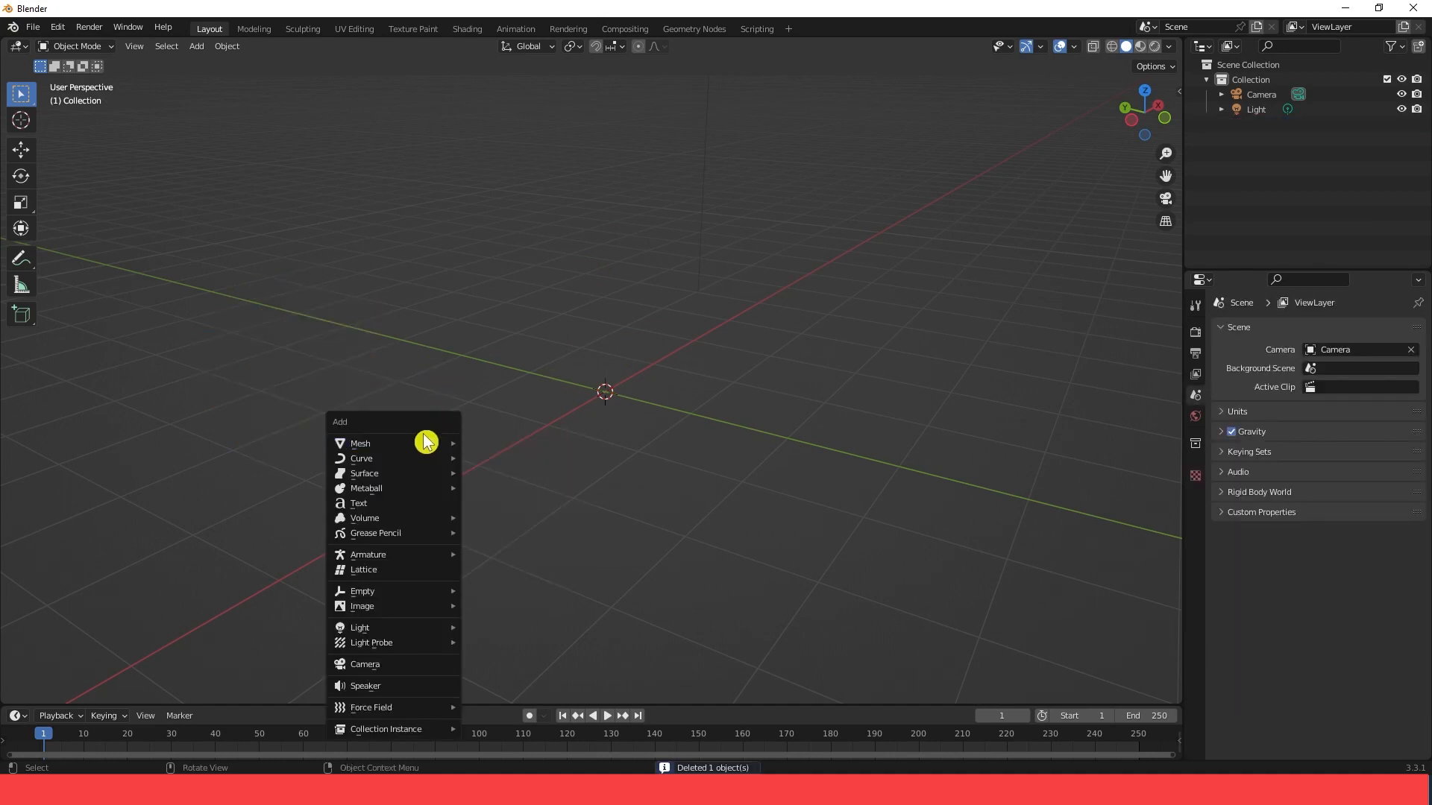
pyautogui.moveTo(425, 442)
pyautogui.click(520, 460)
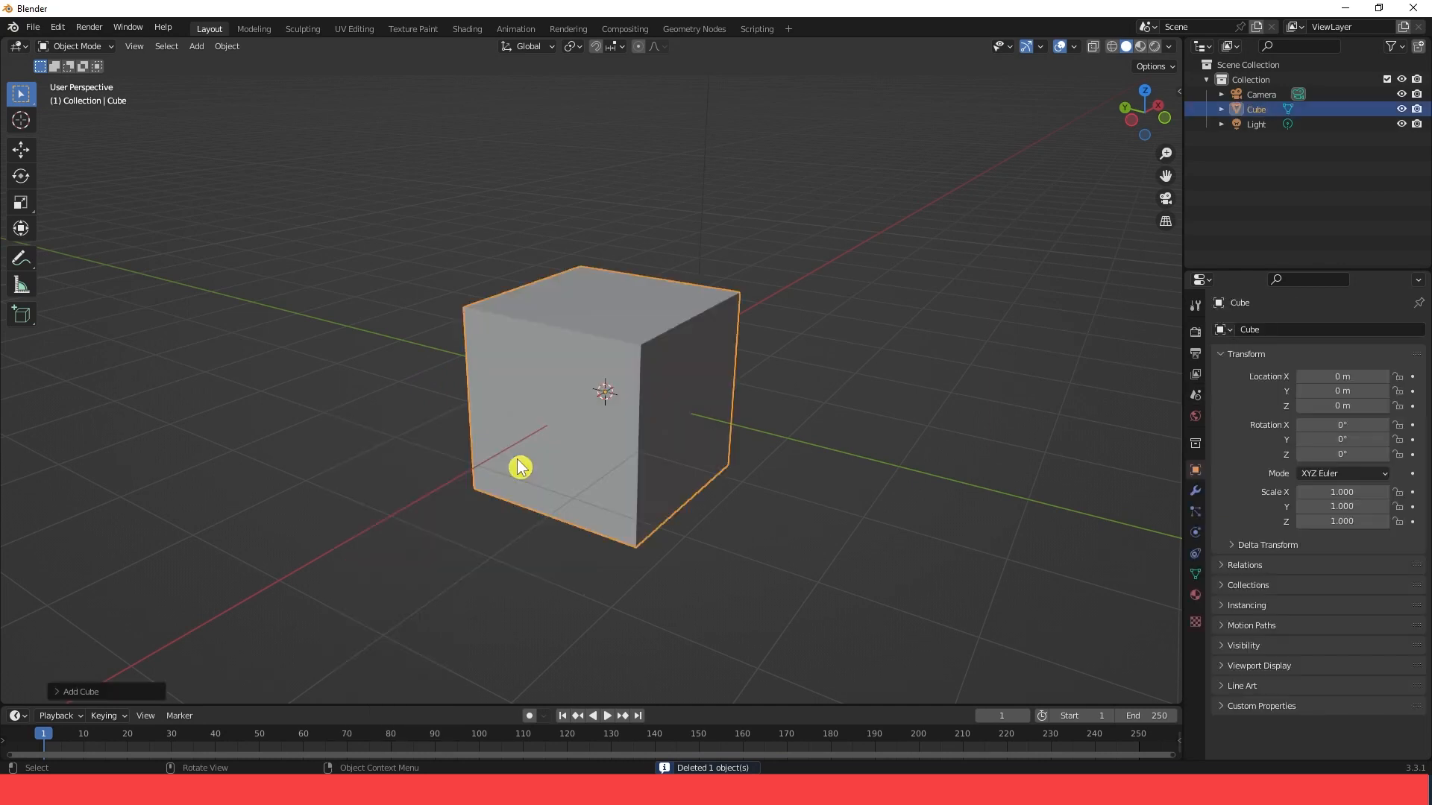
pyautogui.scroll(-1, 575, 368)
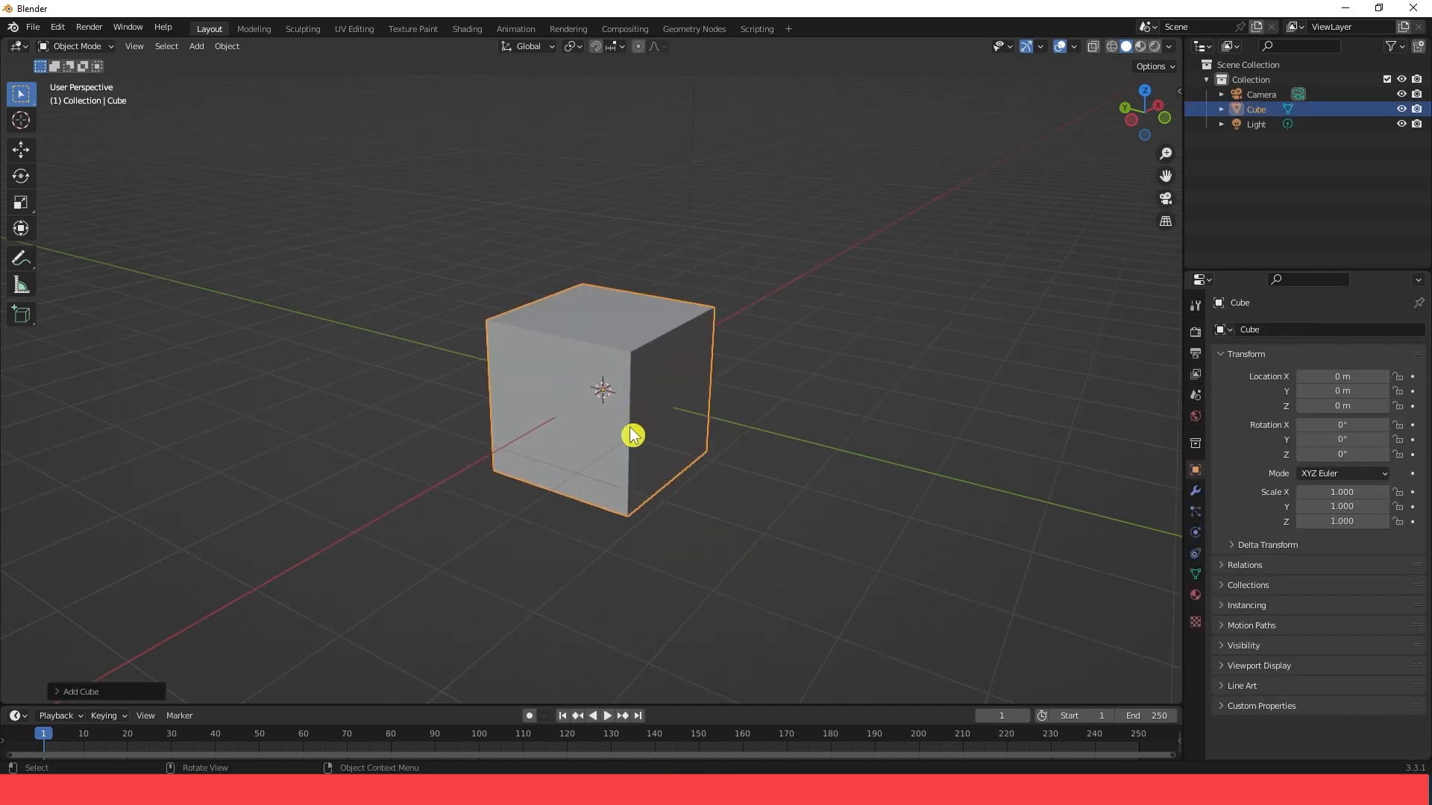
pyautogui.moveTo(680, 400); pyautogui.dragTo(675, 425, button='middle')
pyautogui.scroll(2, 630, 407)
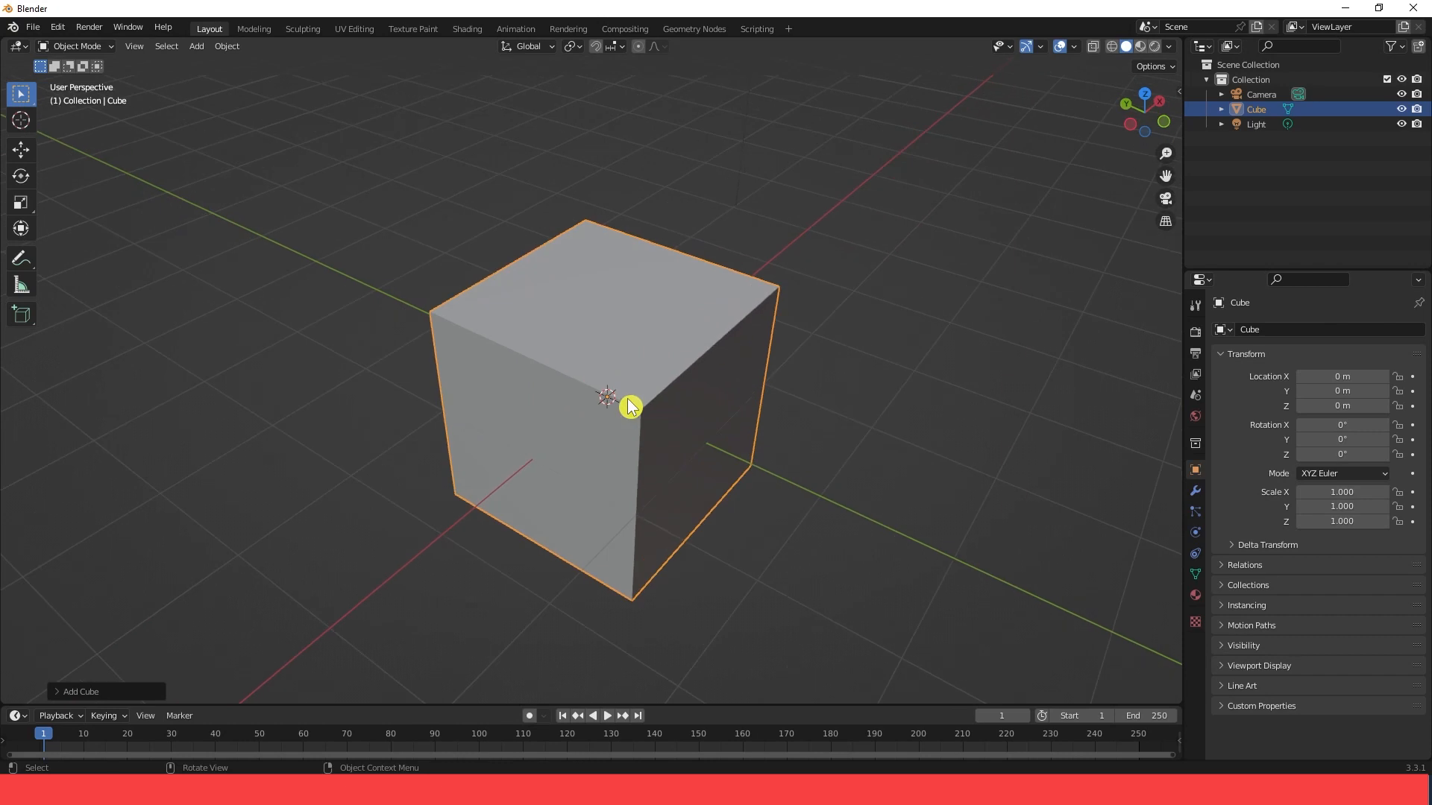
pyautogui.scroll(1, 630, 406)
pyautogui.press('Tab')
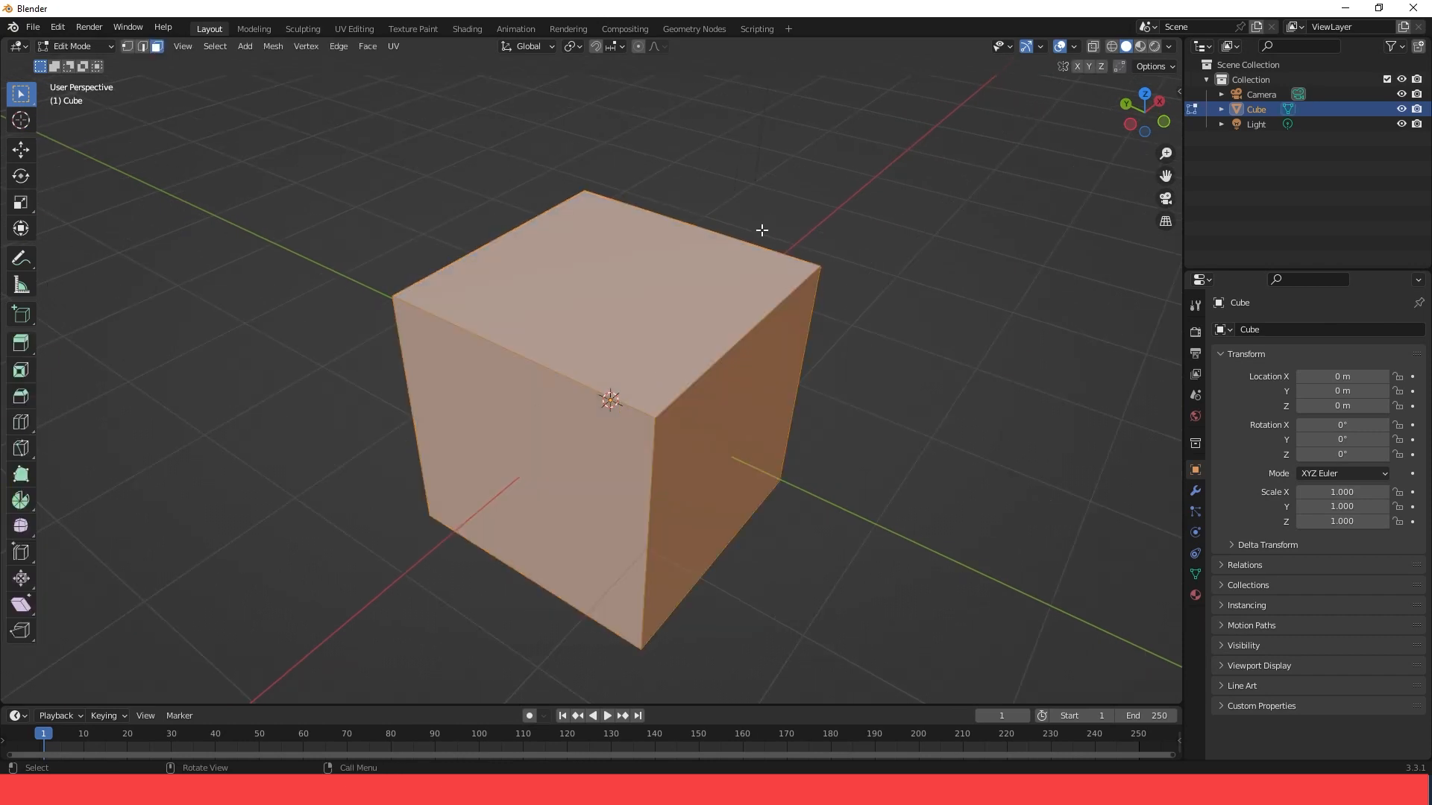
# Try insetting the cube's top face by a narrow border and insetting the resulting inner face again slightly
pyautogui.click(678, 322)
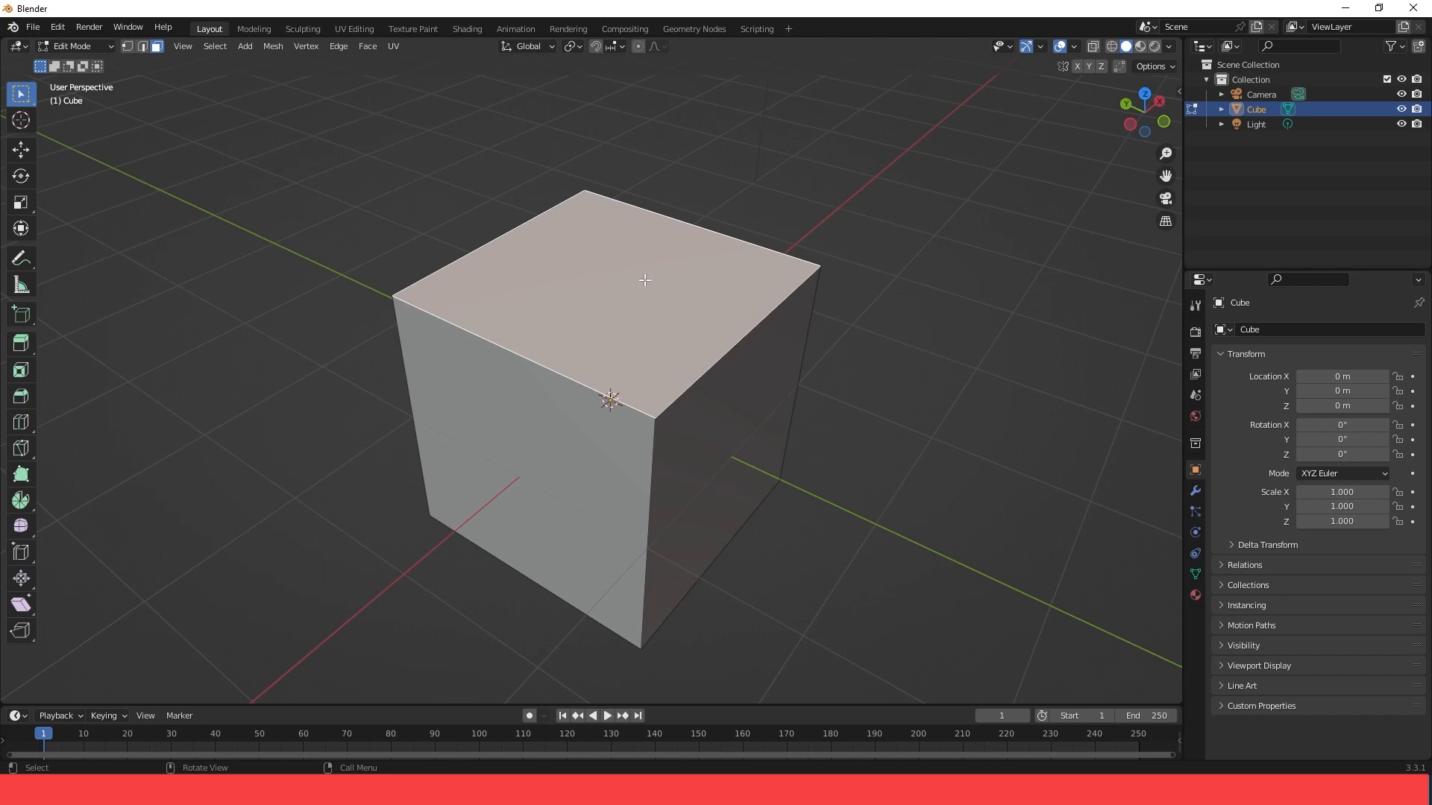
pyautogui.press('i')
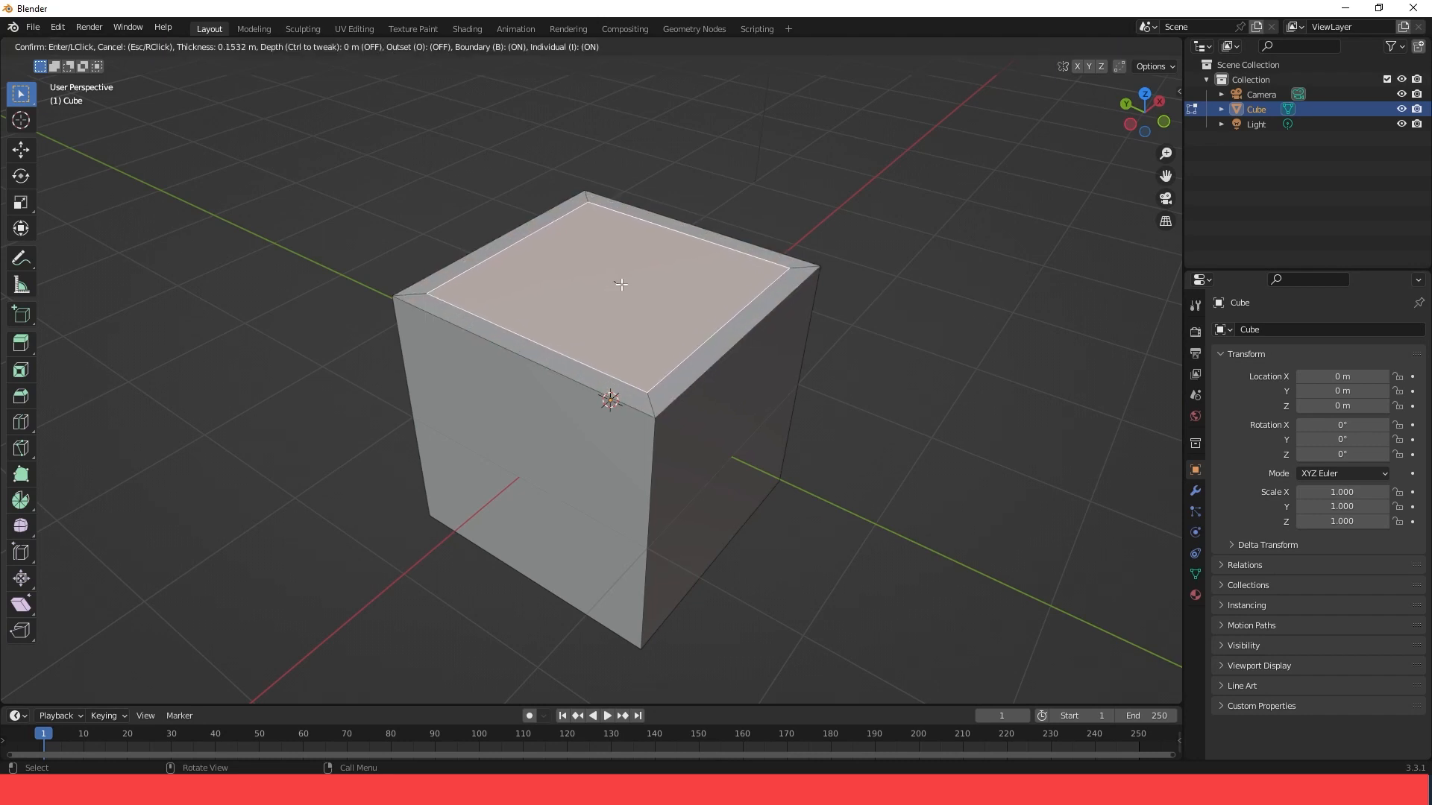
pyautogui.scroll(2, 619, 283)
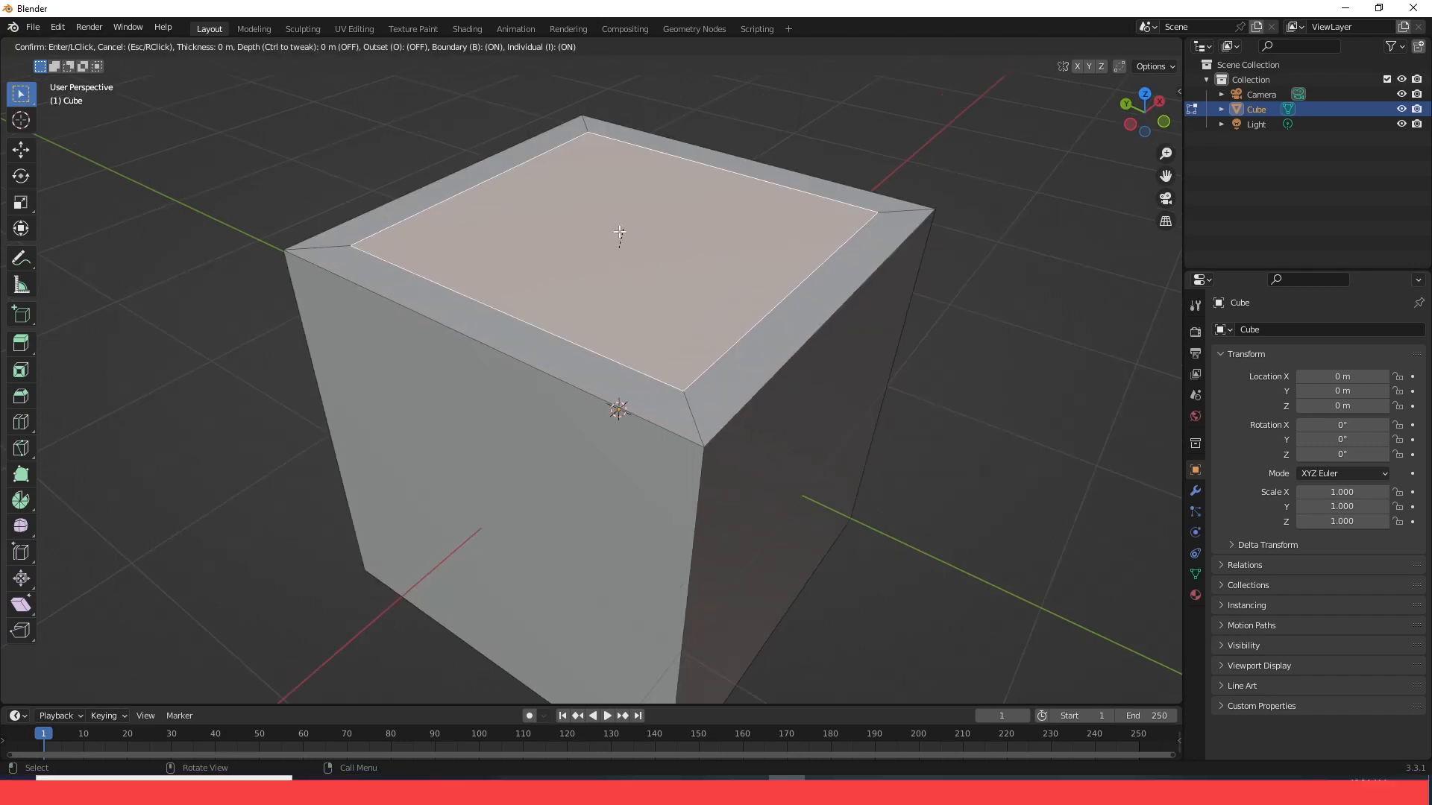
pyautogui.click(626, 229)
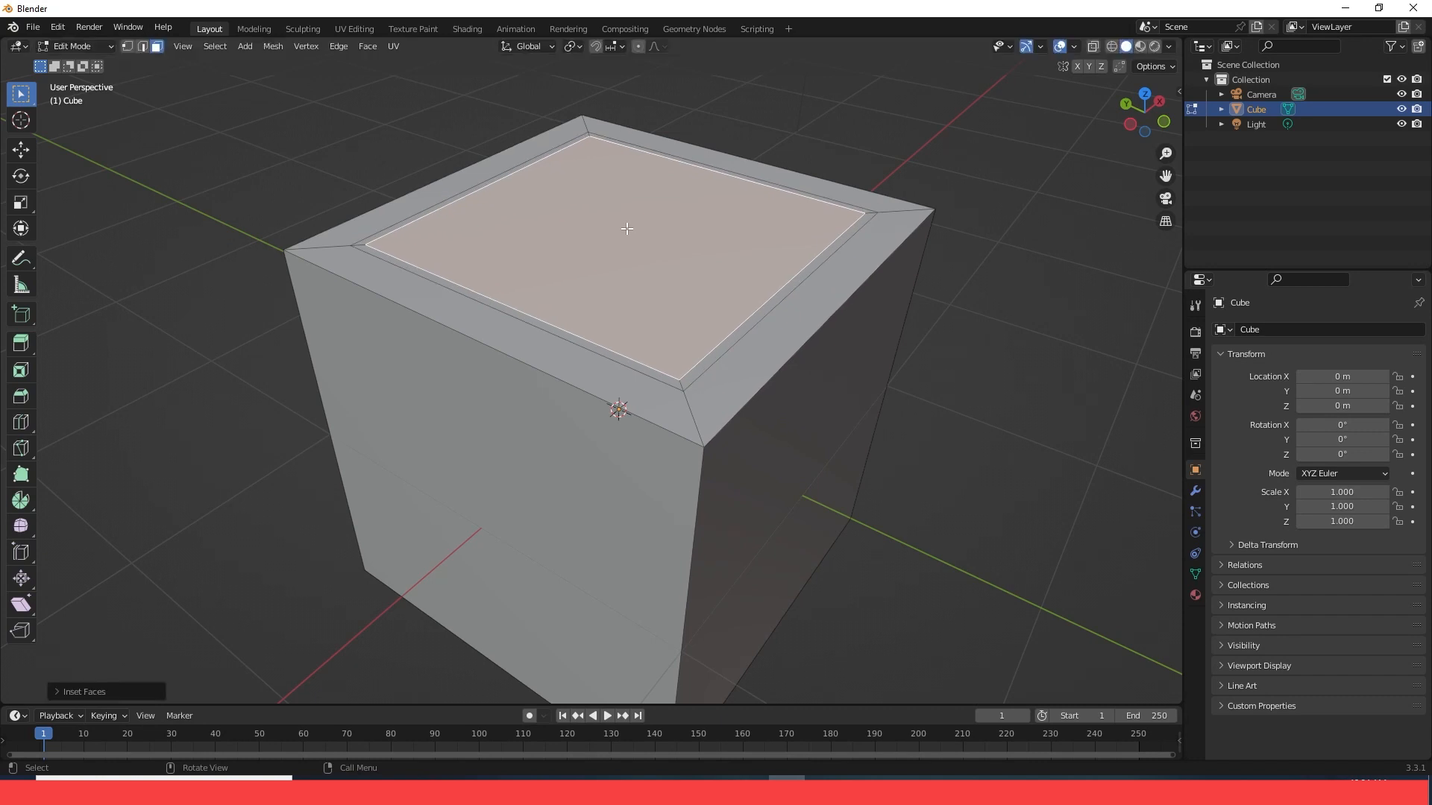
# Try insetting the innermost top face by about 0.385 m, and undo all the insets on the cube
pyautogui.scroll(-3, 665, 296)
pyautogui.click(689, 306)
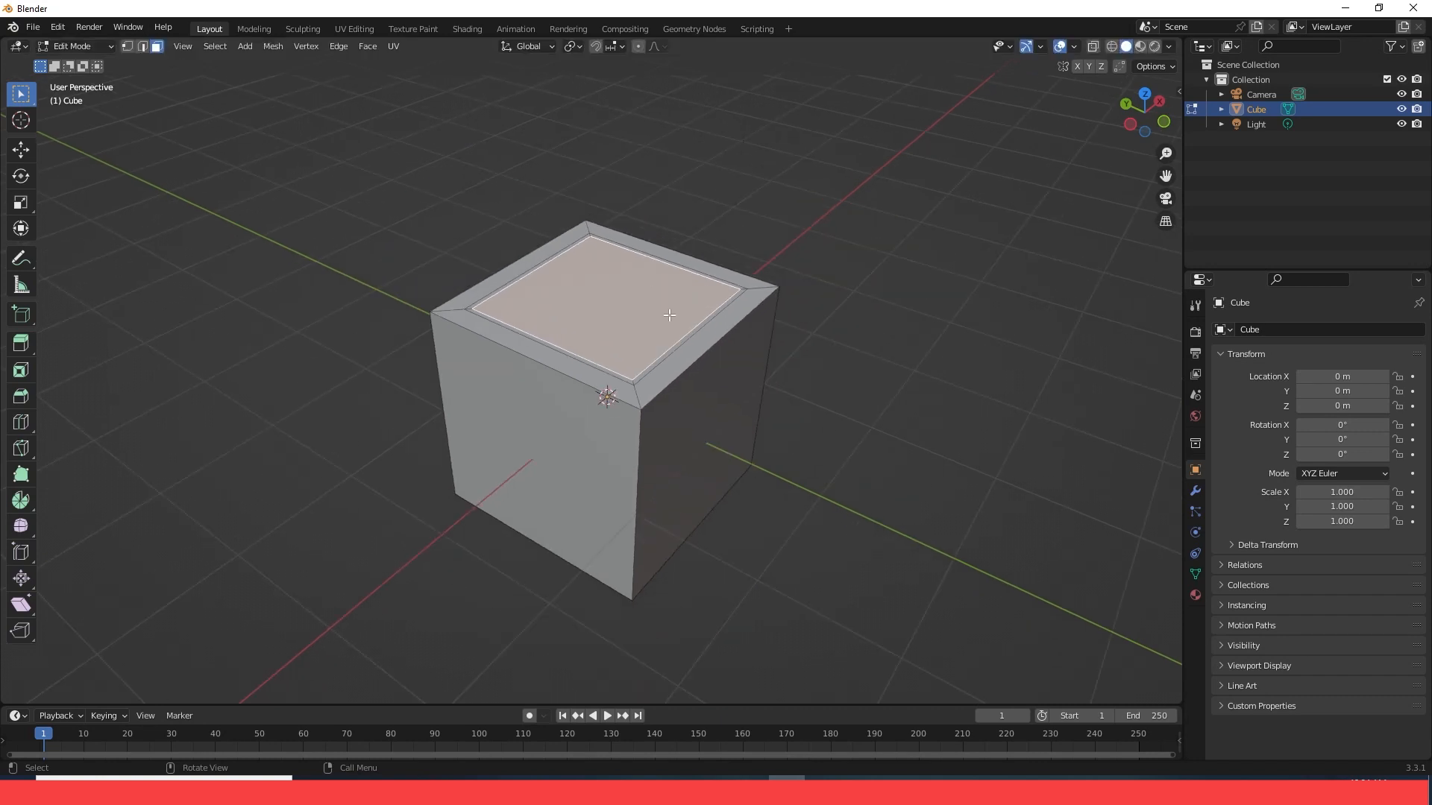
pyautogui.press('i')
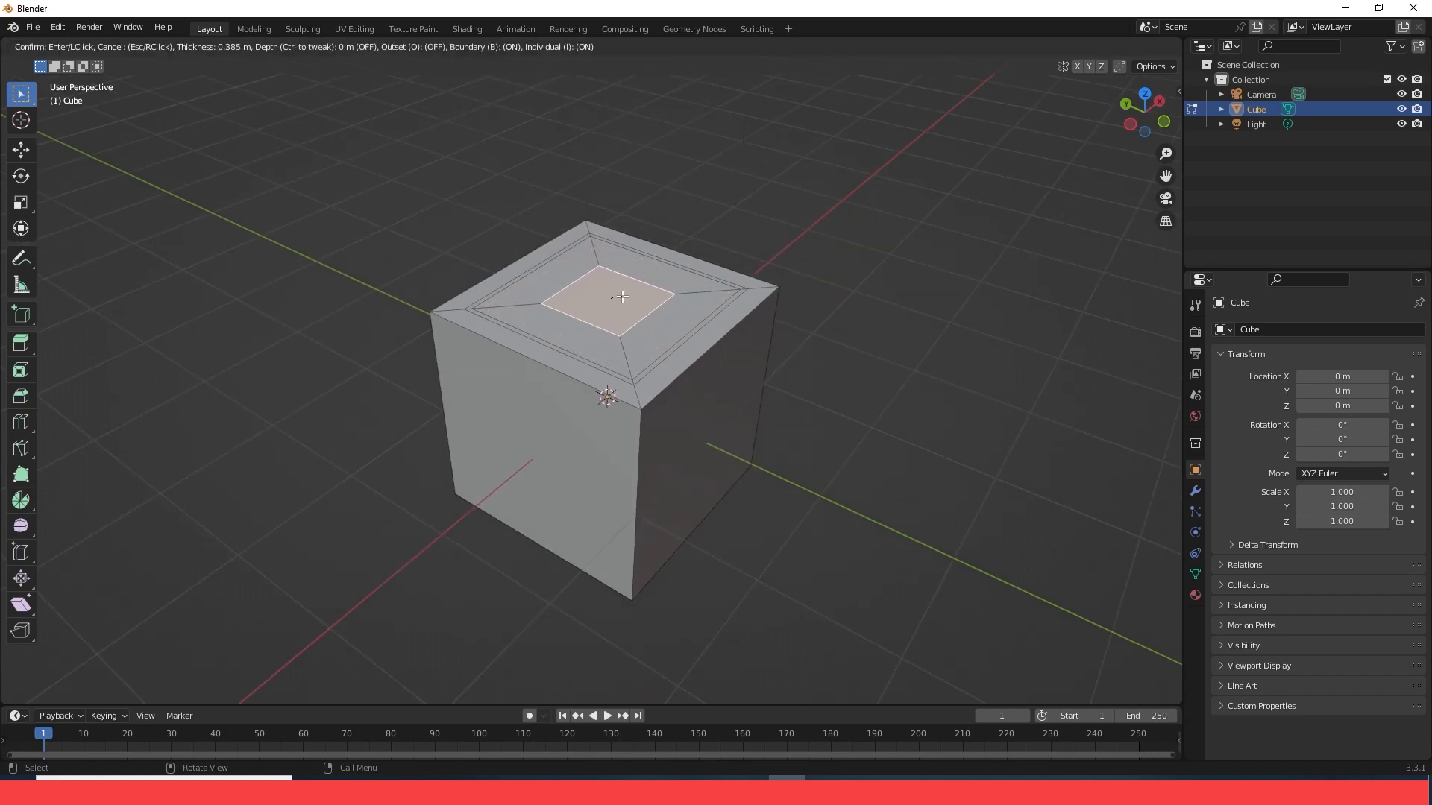
pyautogui.click(622, 297)
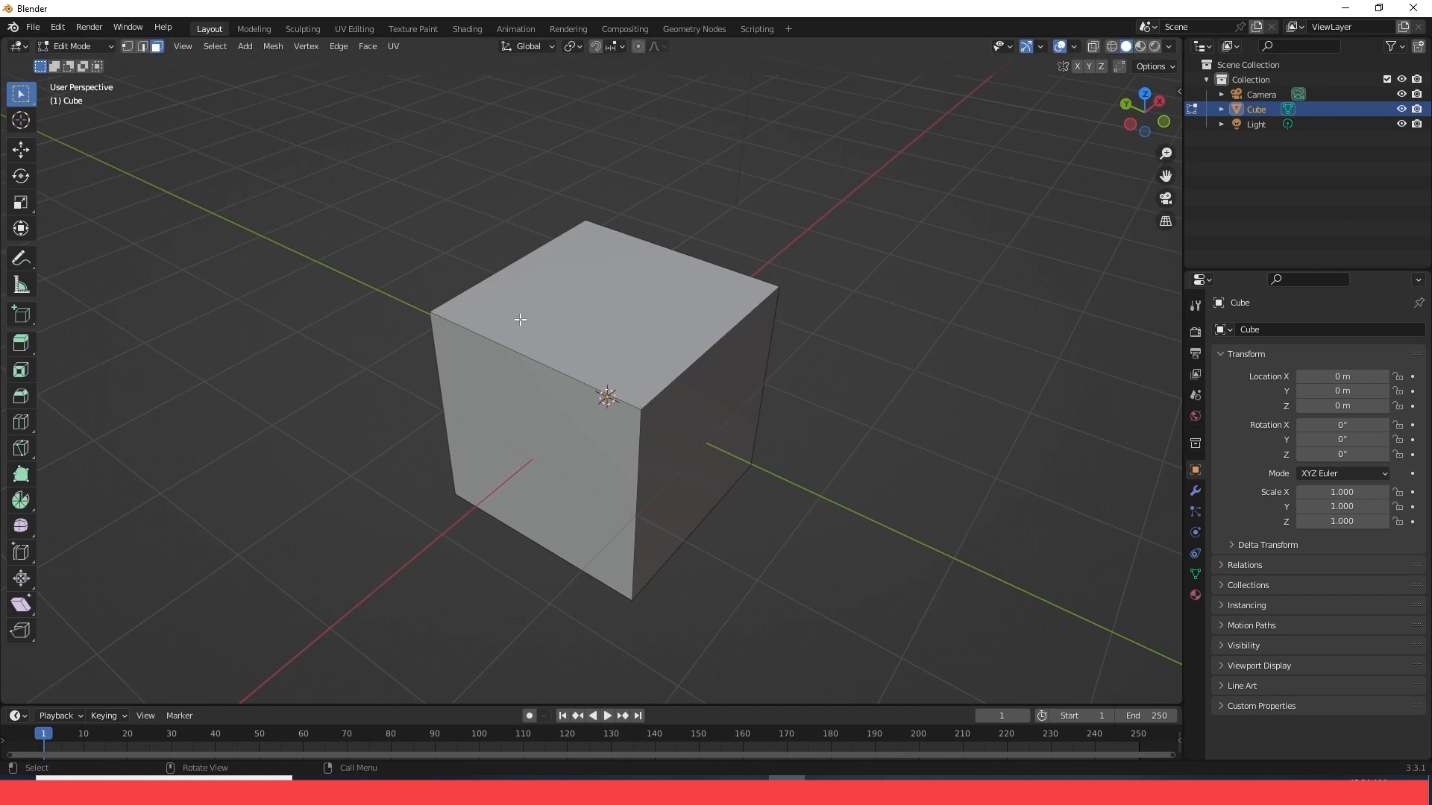
# Extrude the cube's top face upward by about 1.1 m and clear the selection
pyautogui.click(600, 315)
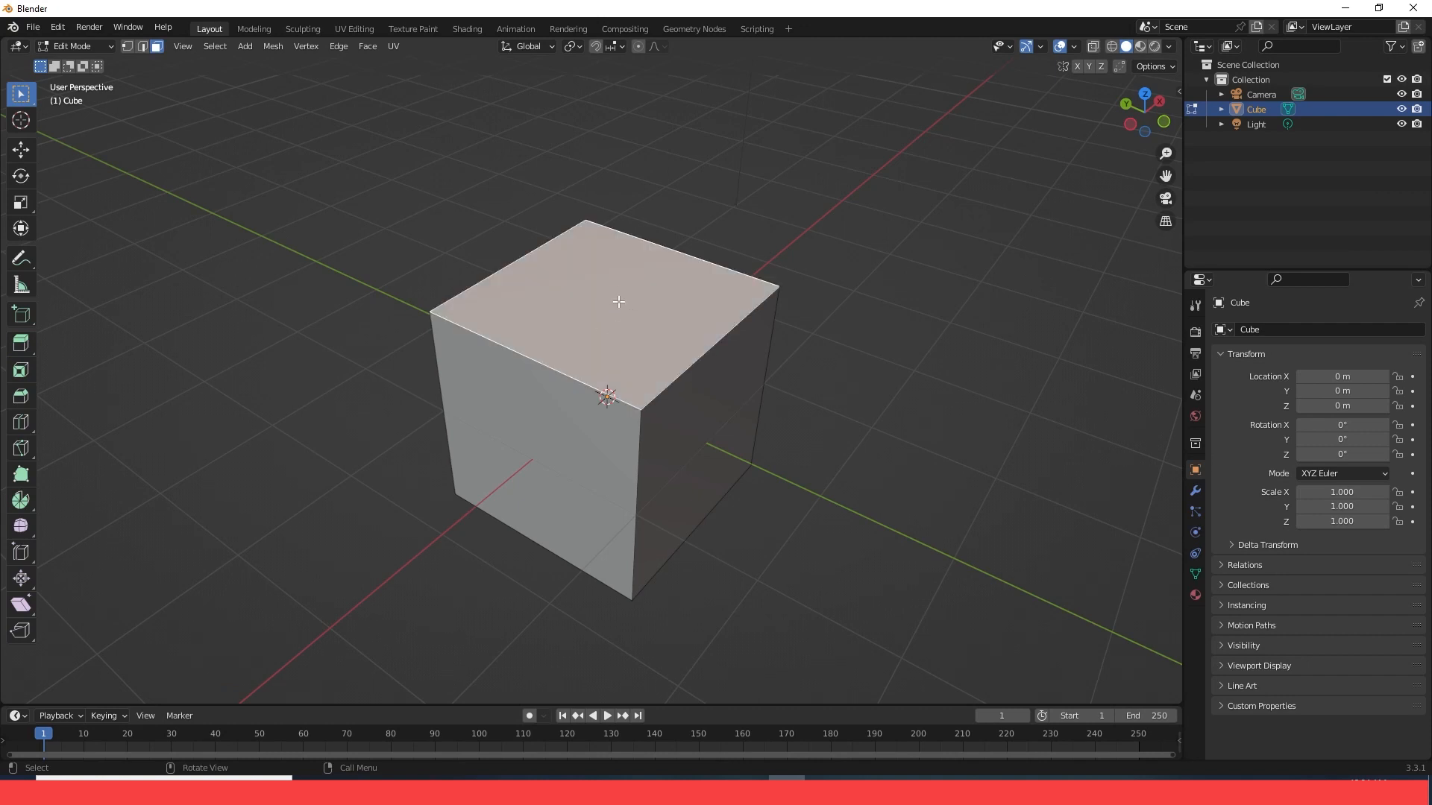
pyautogui.press('e')
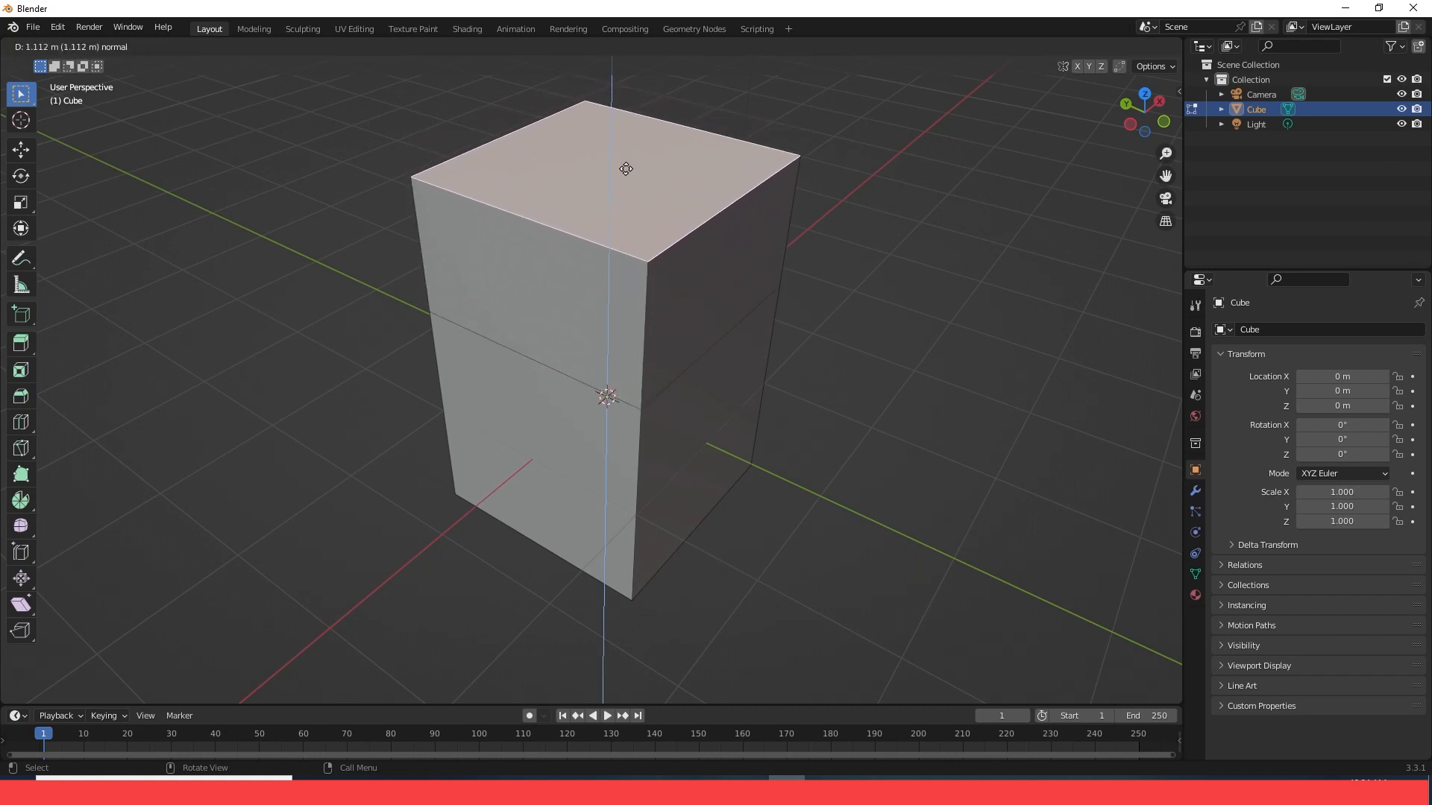
pyautogui.click(628, 166)
pyautogui.moveTo(637, 179); pyautogui.dragTo(584, 223, button='middle')
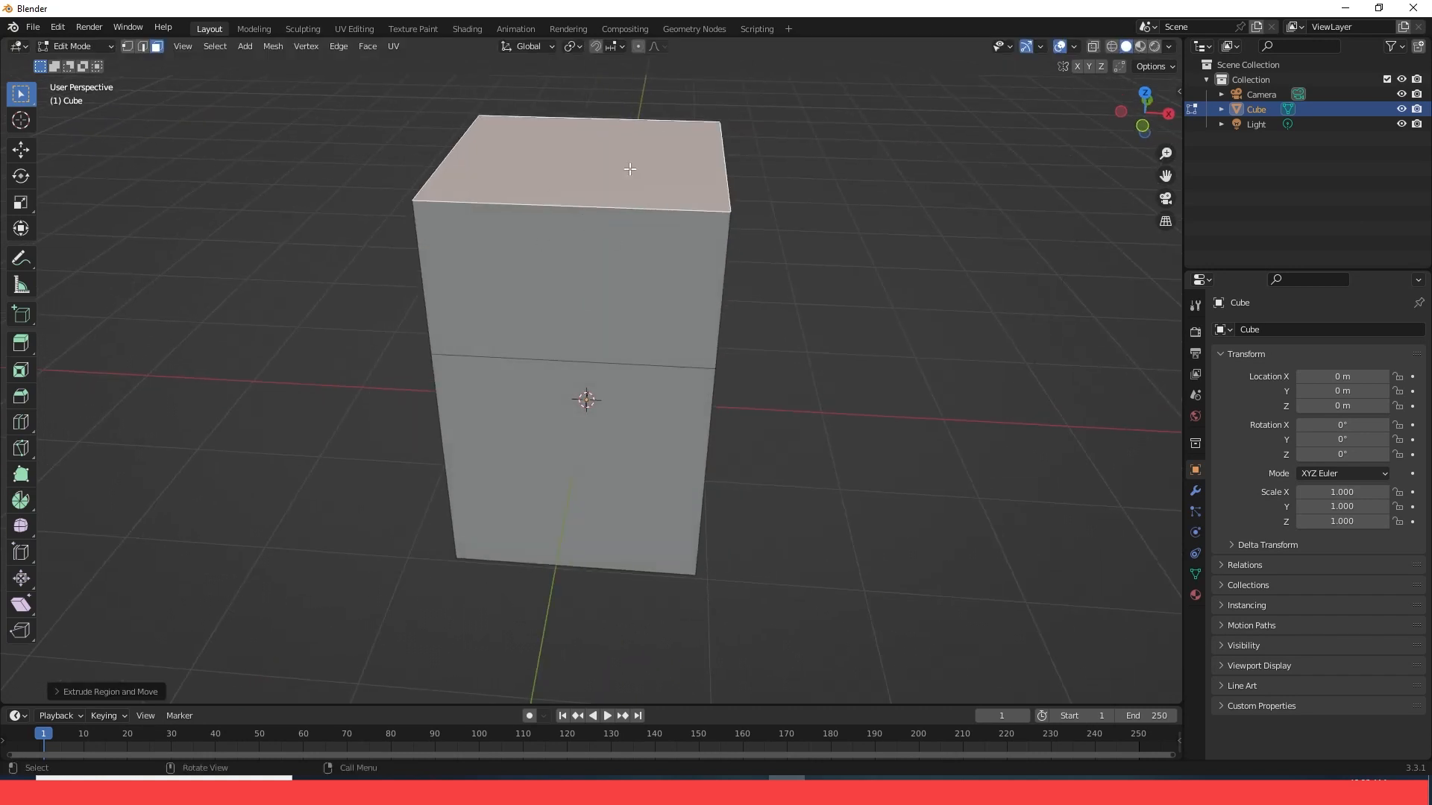
pyautogui.hotkey('alt', 'a')
pyautogui.moveTo(670, 262); pyautogui.dragTo(668, 338, button='middle')
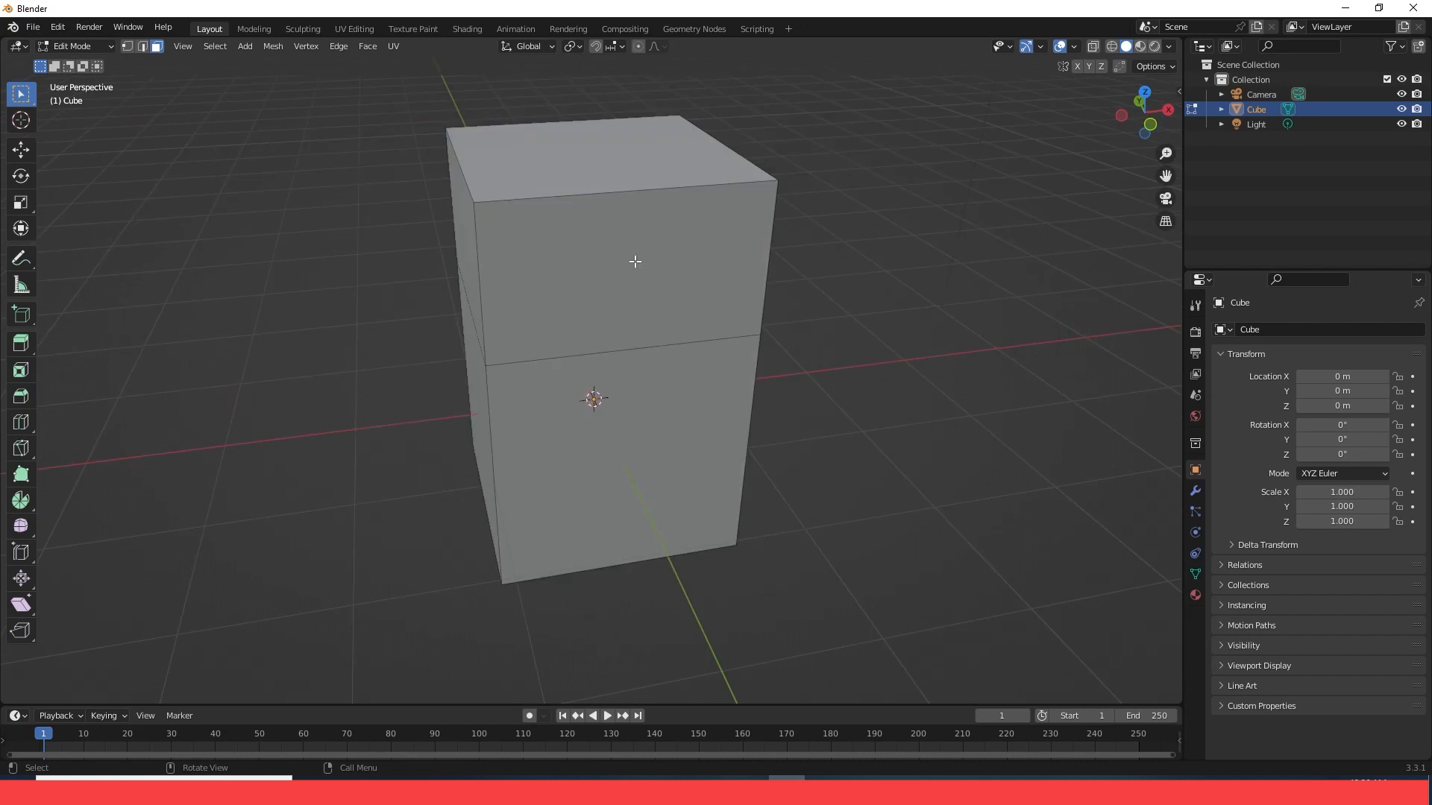
# Inset the upper and lower faces on the block's front side individually, giving each its own inner face
pyautogui.click(621, 259)
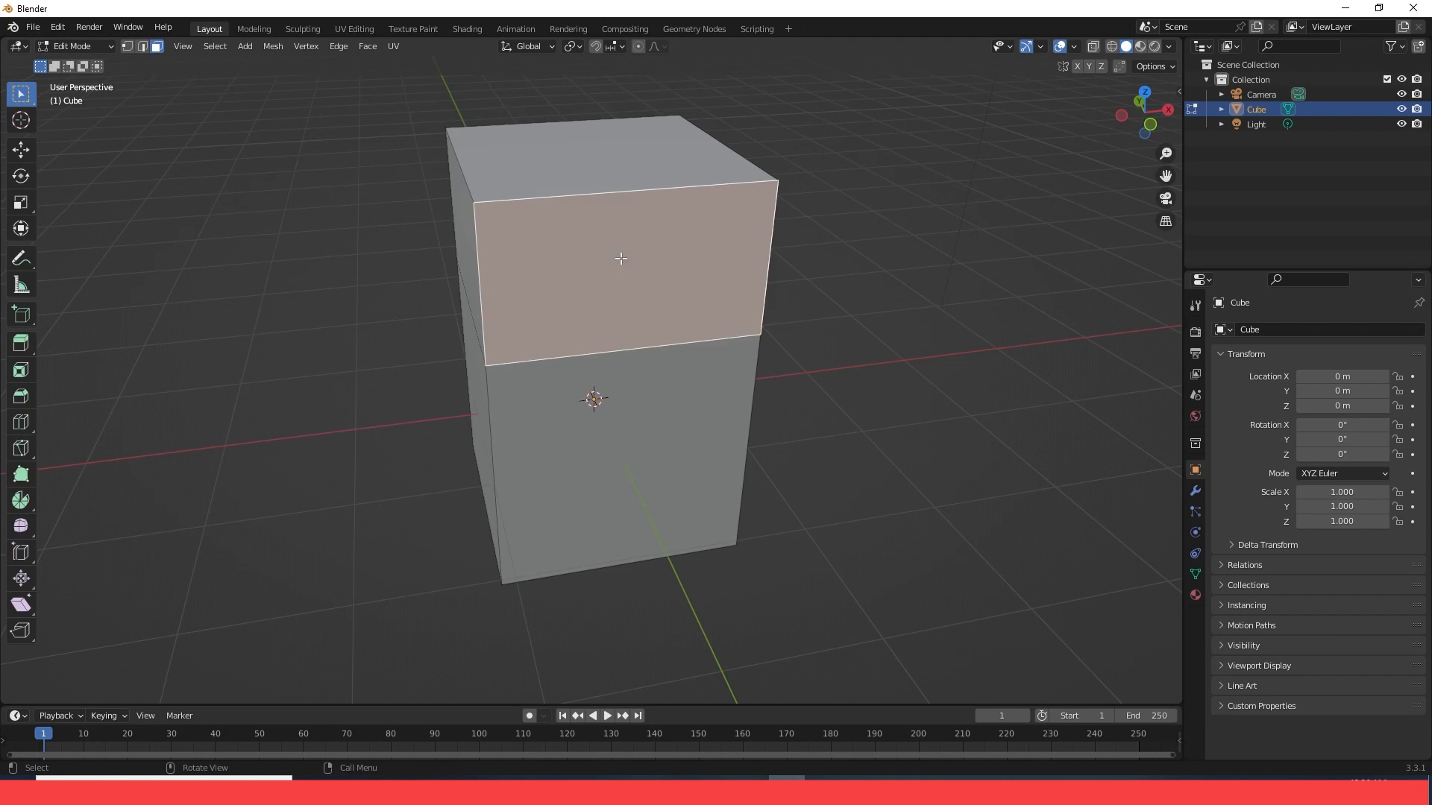
pyautogui.keyDown('shift'); pyautogui.click(610, 451); pyautogui.keyUp('shift')
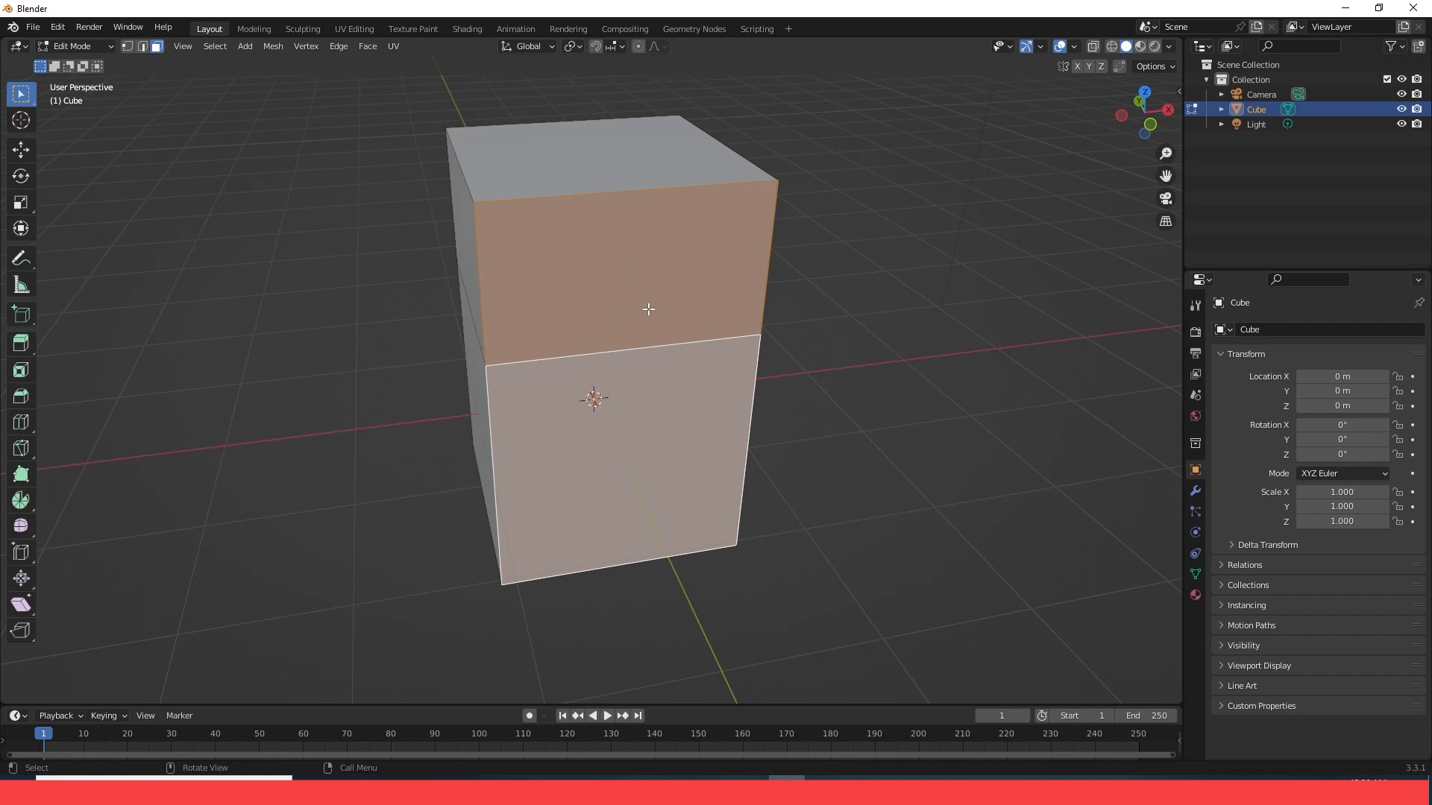
pyautogui.press('i')
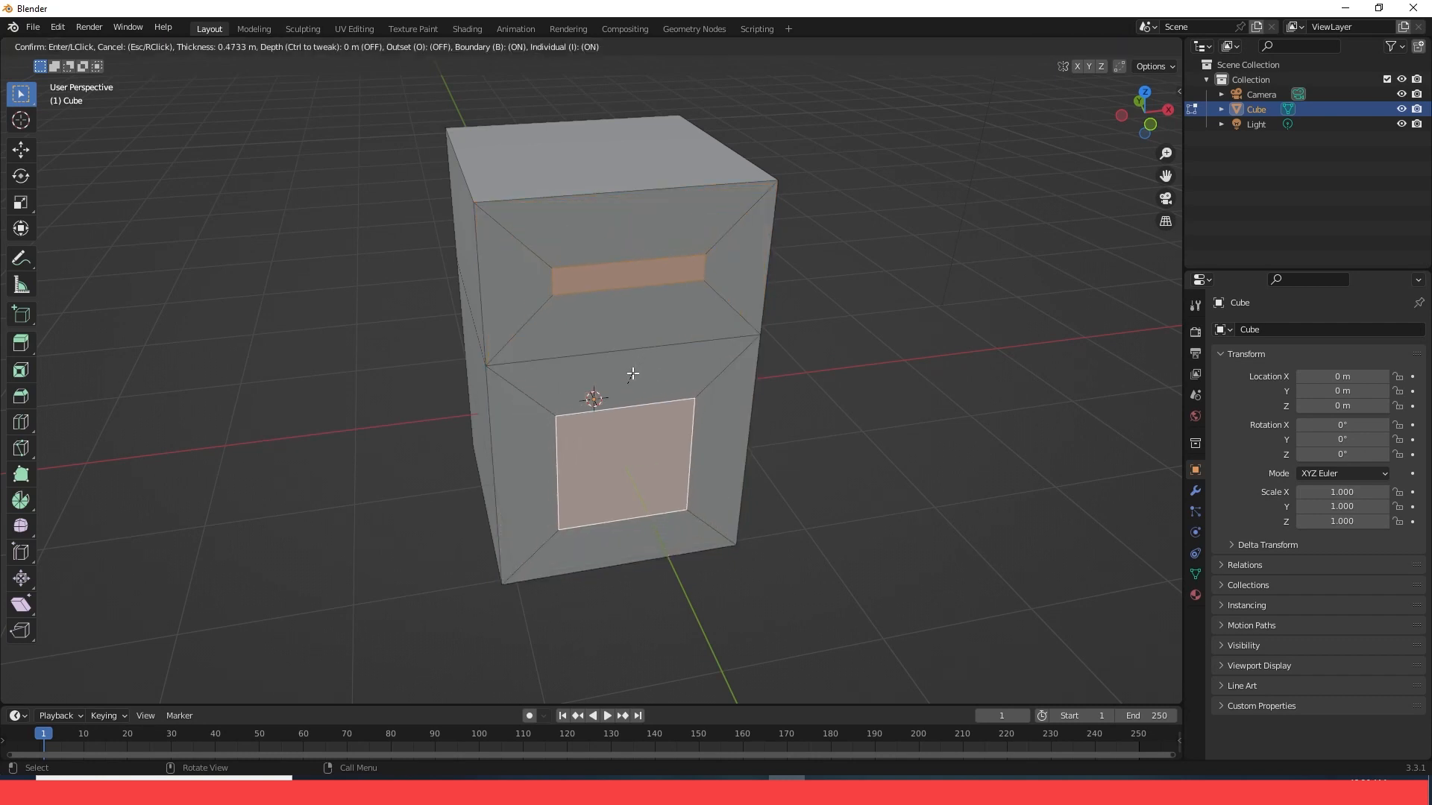
pyautogui.click(647, 341)
pyautogui.moveTo(647, 341); pyautogui.dragTo(729, 256, button='middle')
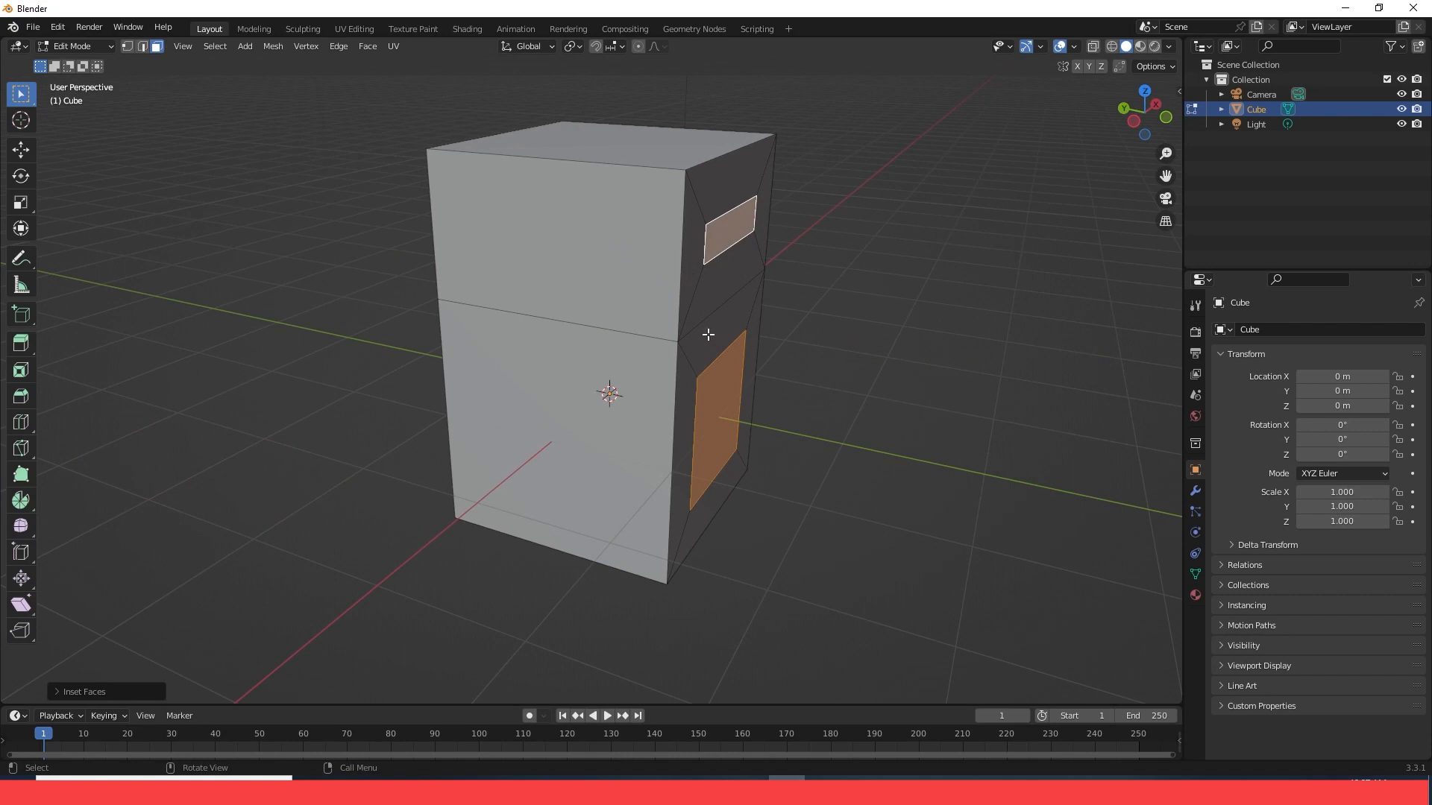
# Extrude both inset front faces inward to form two shallow recesses in the block
pyautogui.press('e')
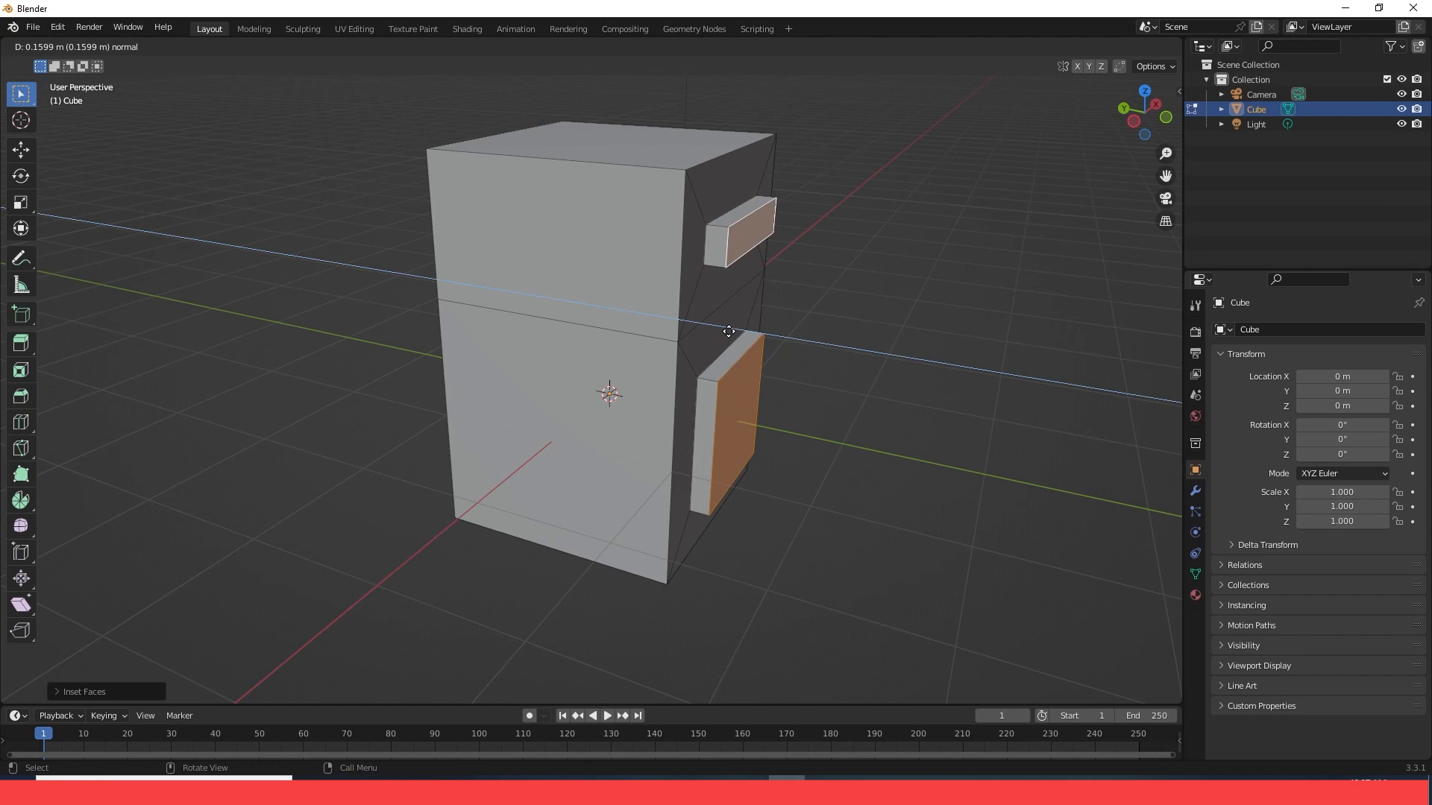
pyautogui.click(698, 333)
pyautogui.moveTo(754, 342); pyautogui.dragTo(745, 369, button='middle')
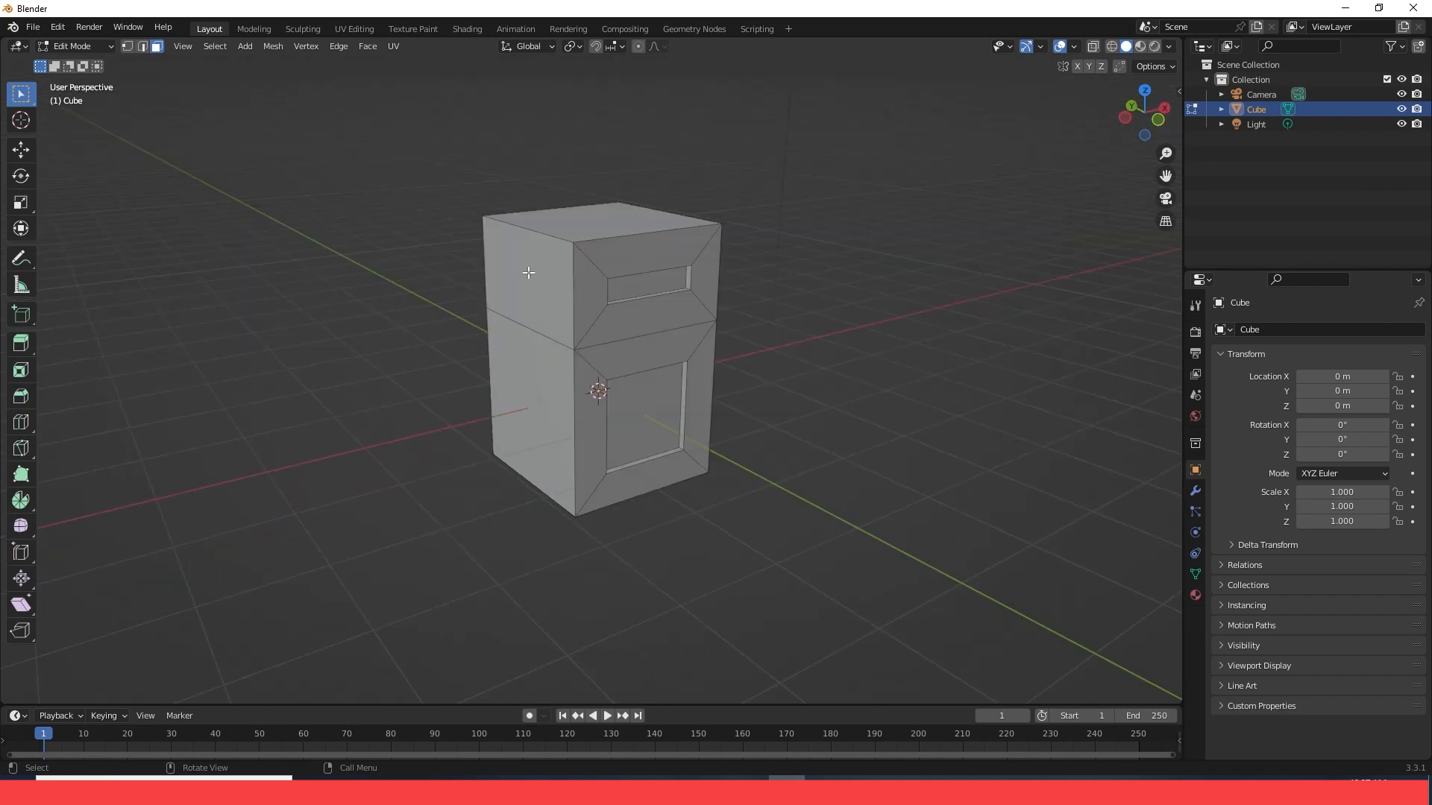
# Delete the recessed cube in Object Mode and add a cylinder mesh in its place
pyautogui.press('Tab')
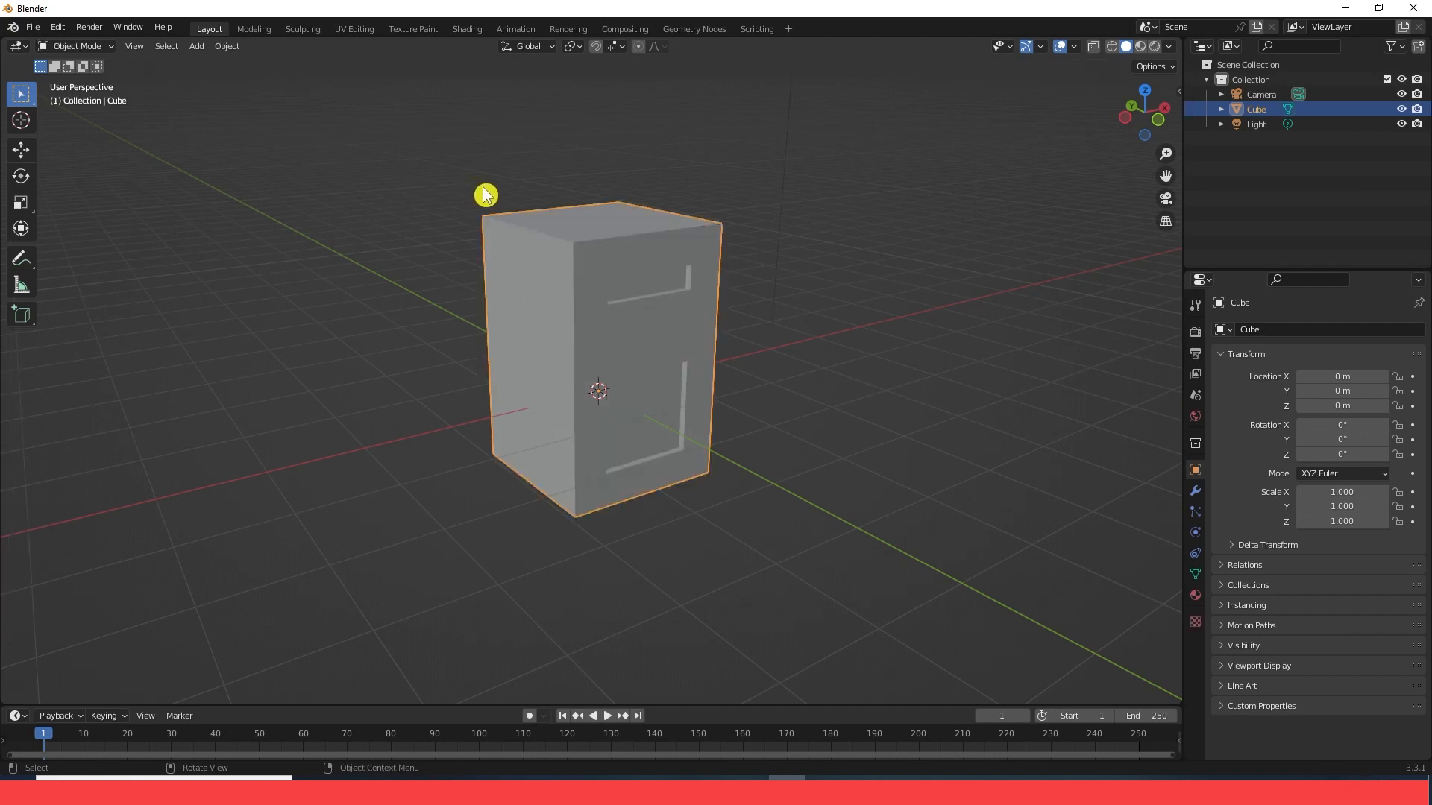
pyautogui.press('Delete')
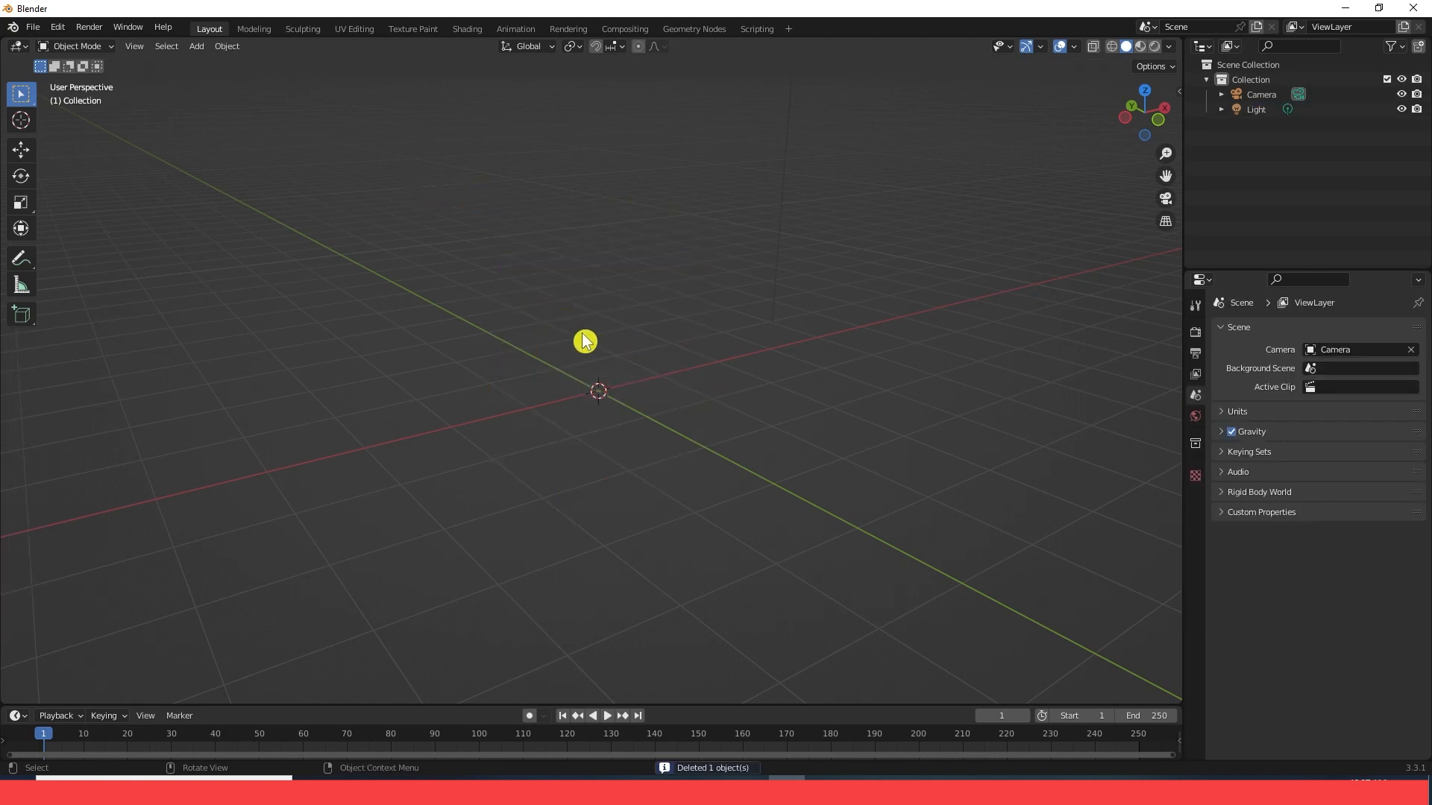
pyautogui.hotkey('shift', 'a')
pyautogui.moveTo(581, 337)
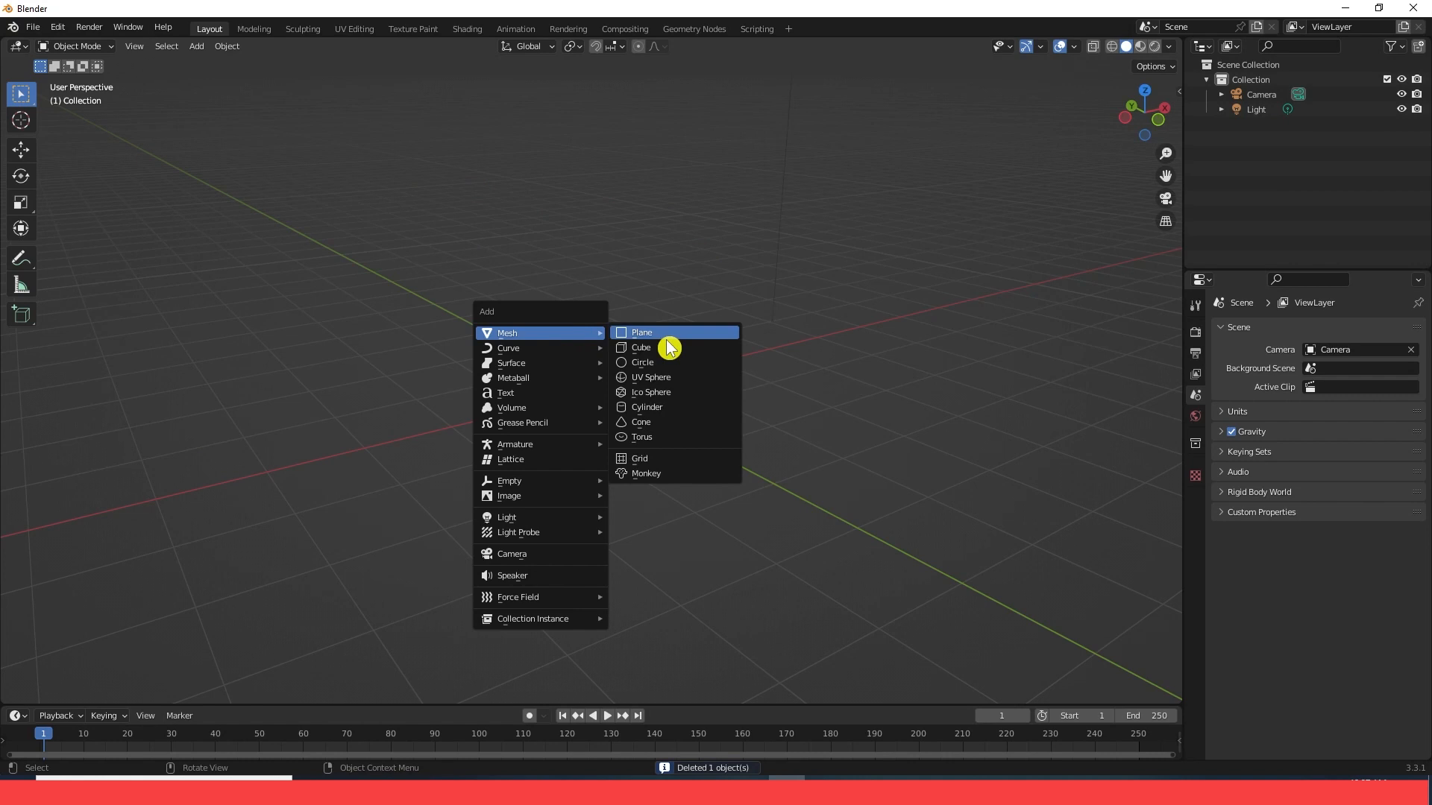
pyautogui.click(656, 408)
pyautogui.scroll(-2, 659, 418)
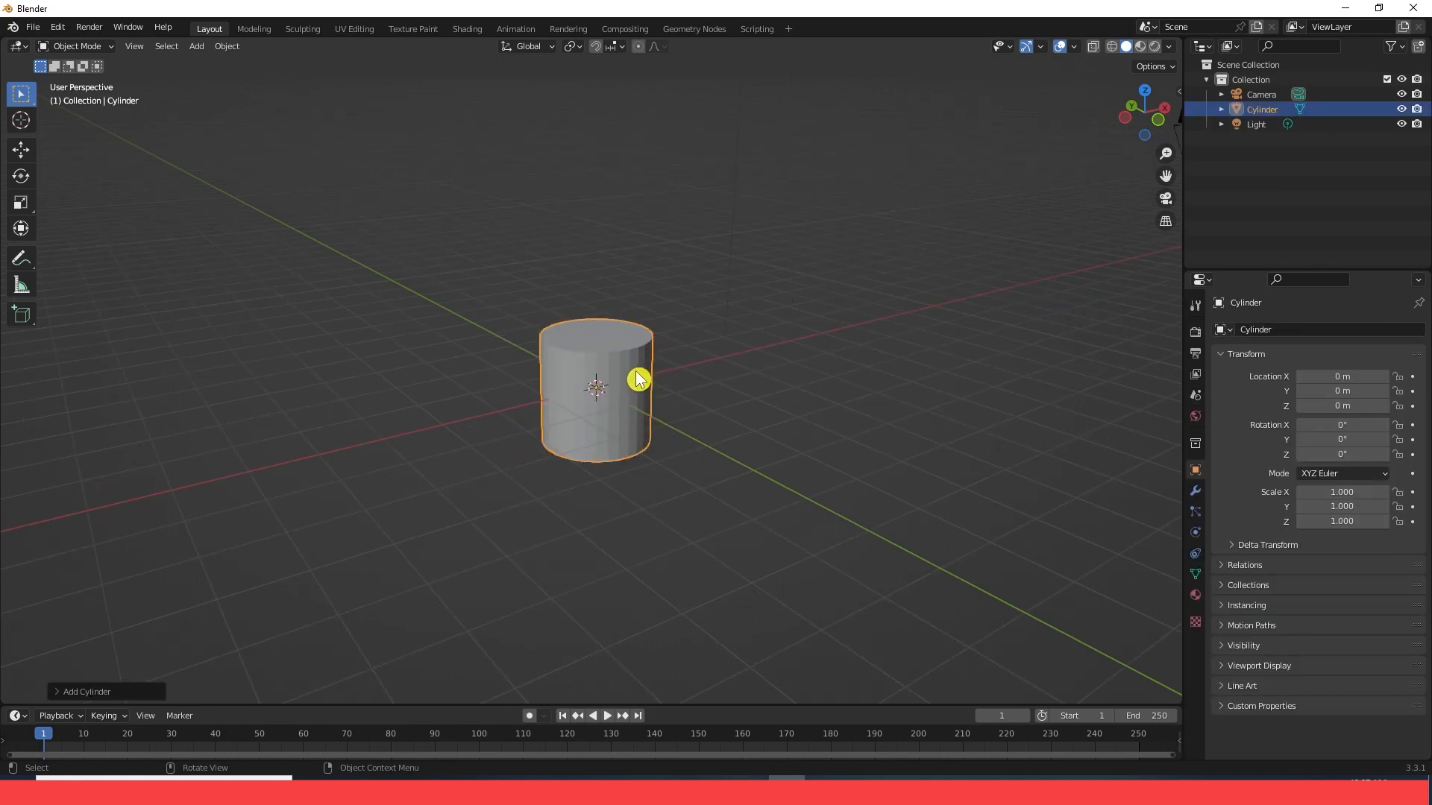
# In Edit Mode, move the whole cylinder mesh up along Z, clear of its origin point
pyautogui.press('Tab')
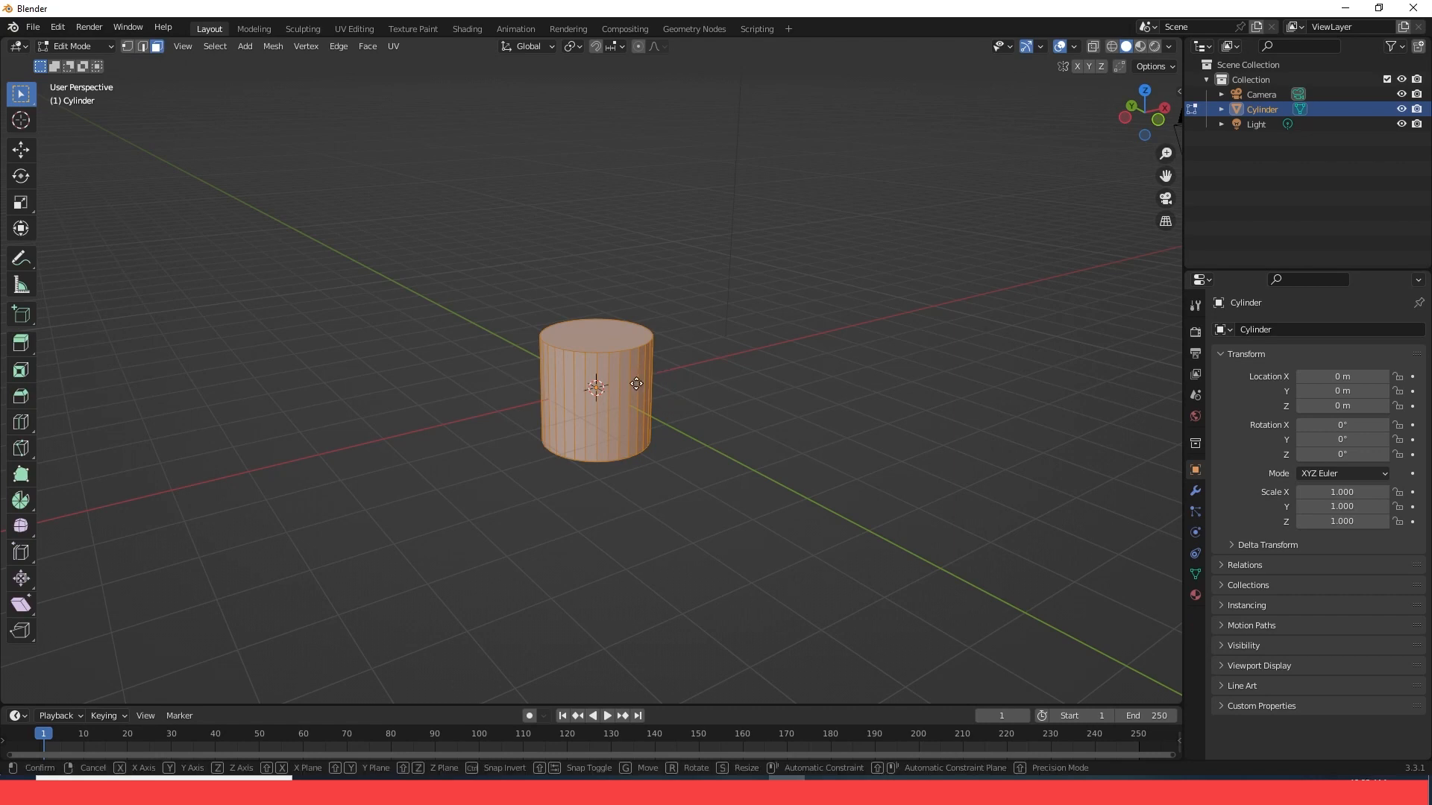
pyautogui.press('g')
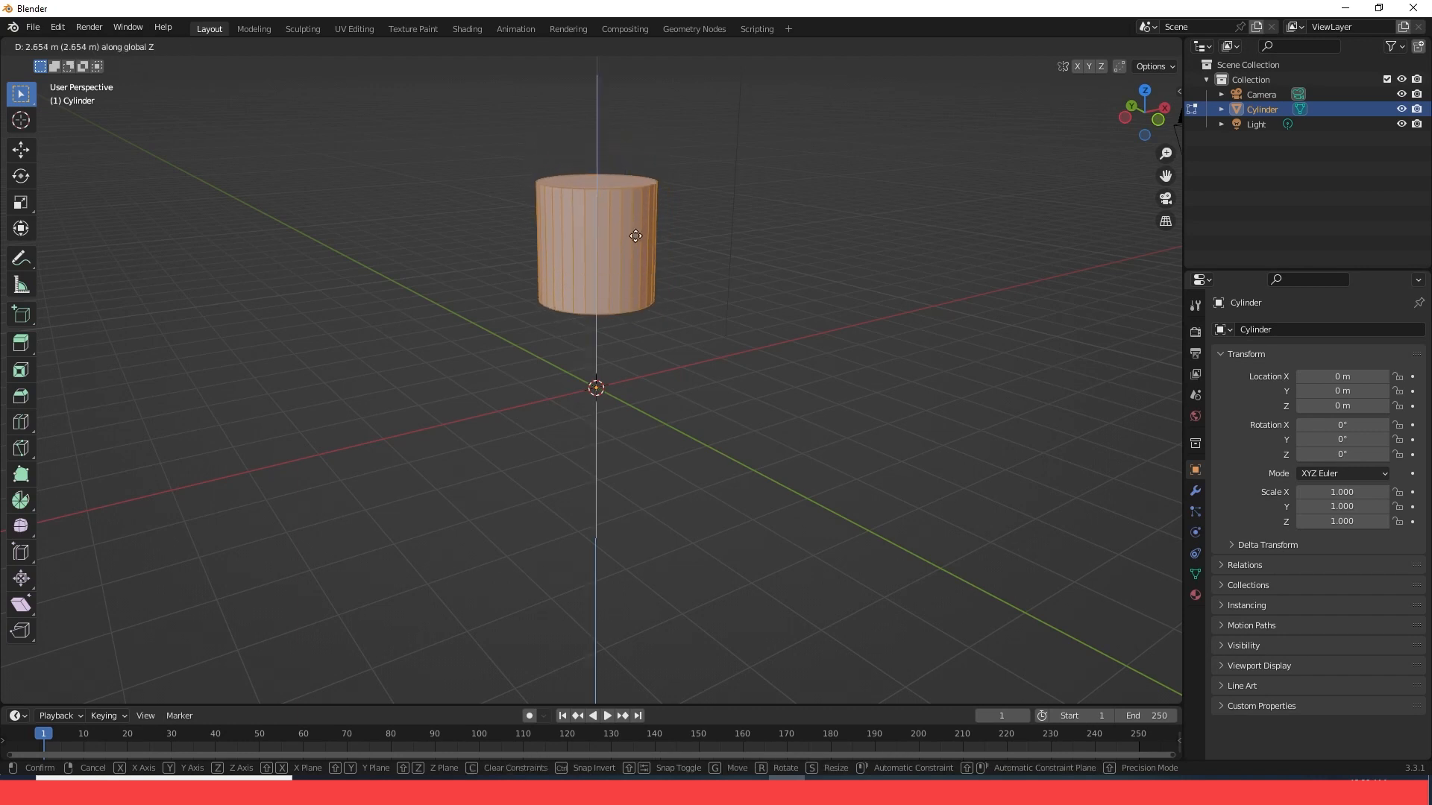
pyautogui.click(636, 176)
pyautogui.scroll(-2, 635, 176)
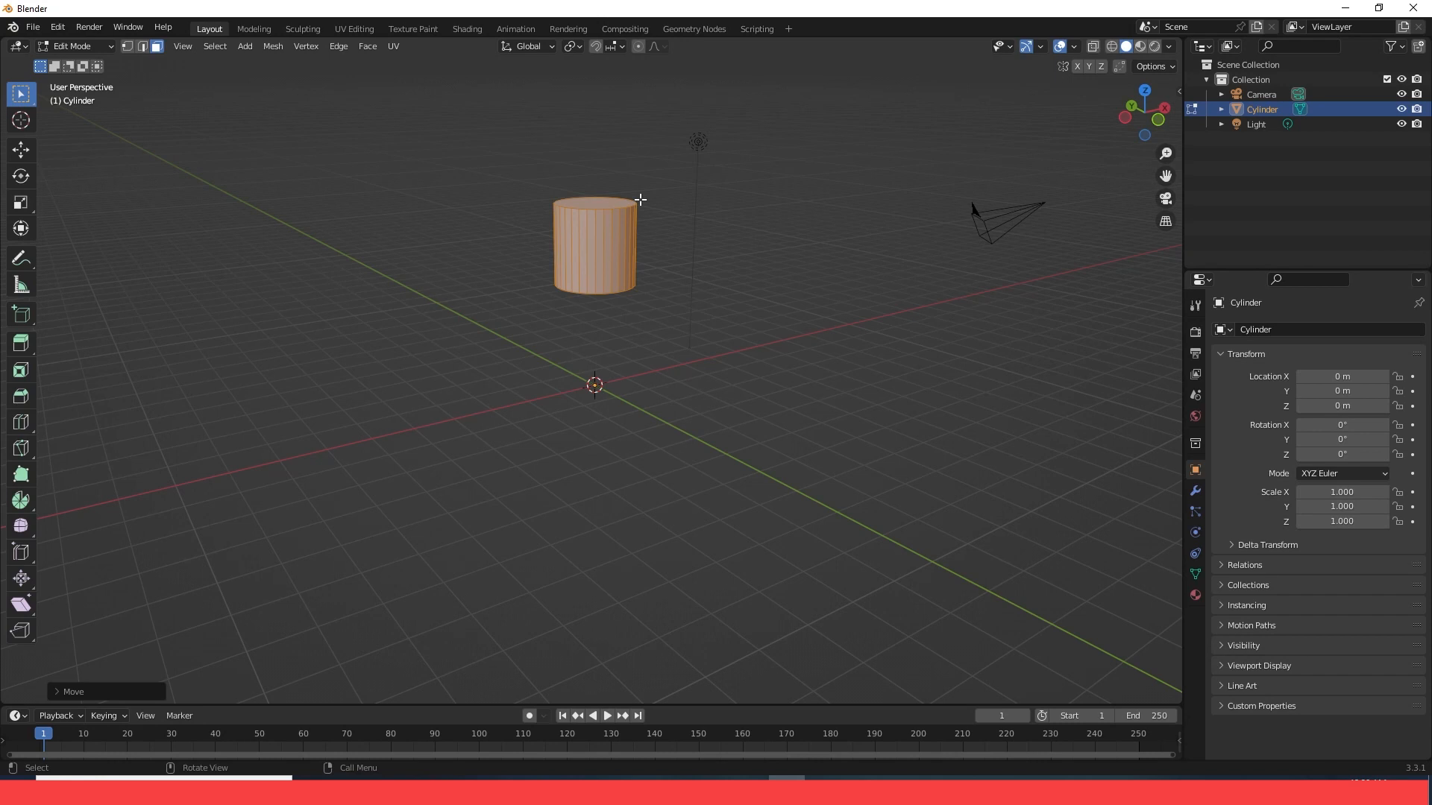
# Show the cylinder in front-view wireframe, clear the selection and change to vertex selection
pyautogui.press('KP_1')
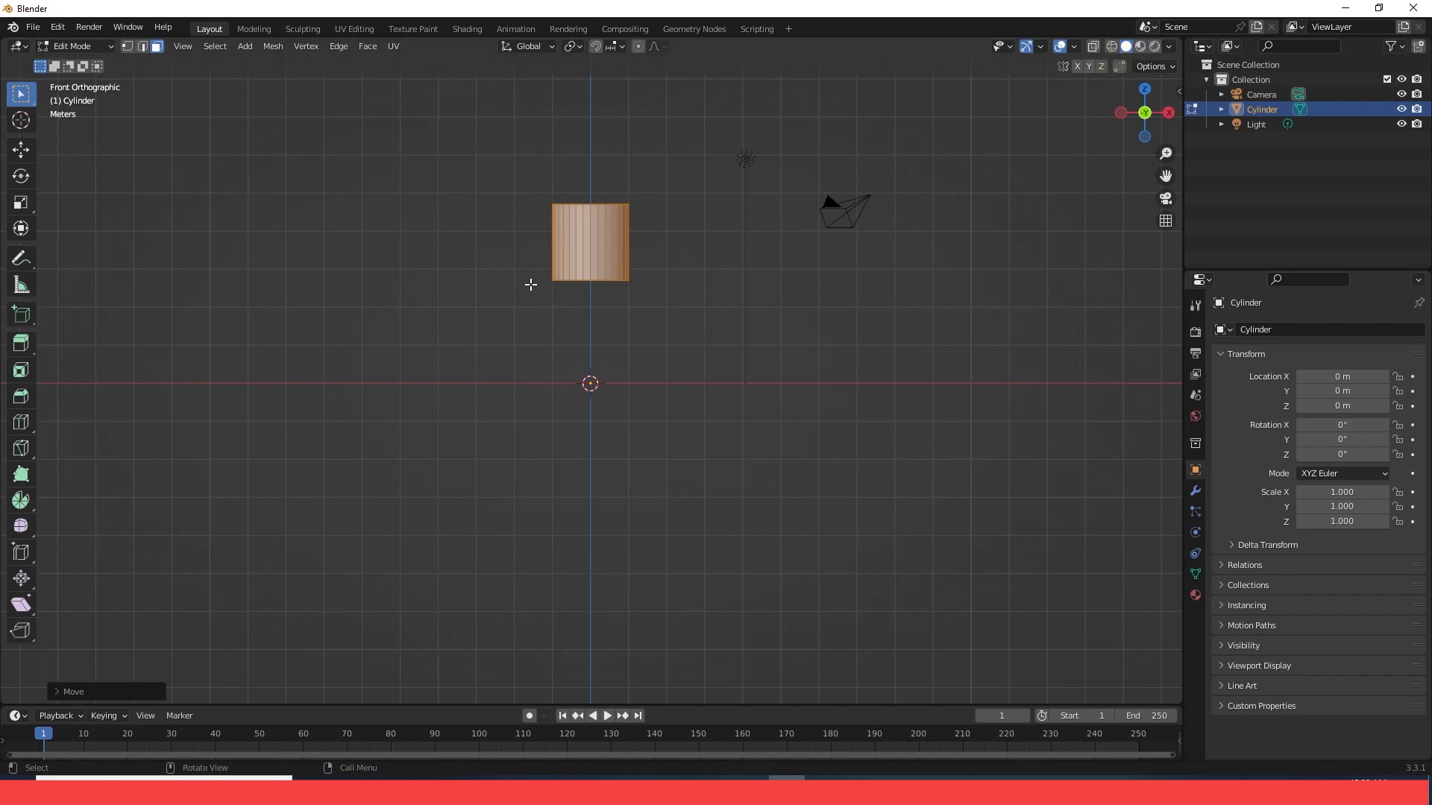
pyautogui.hotkey('shift', 'z')
pyautogui.click(678, 232)
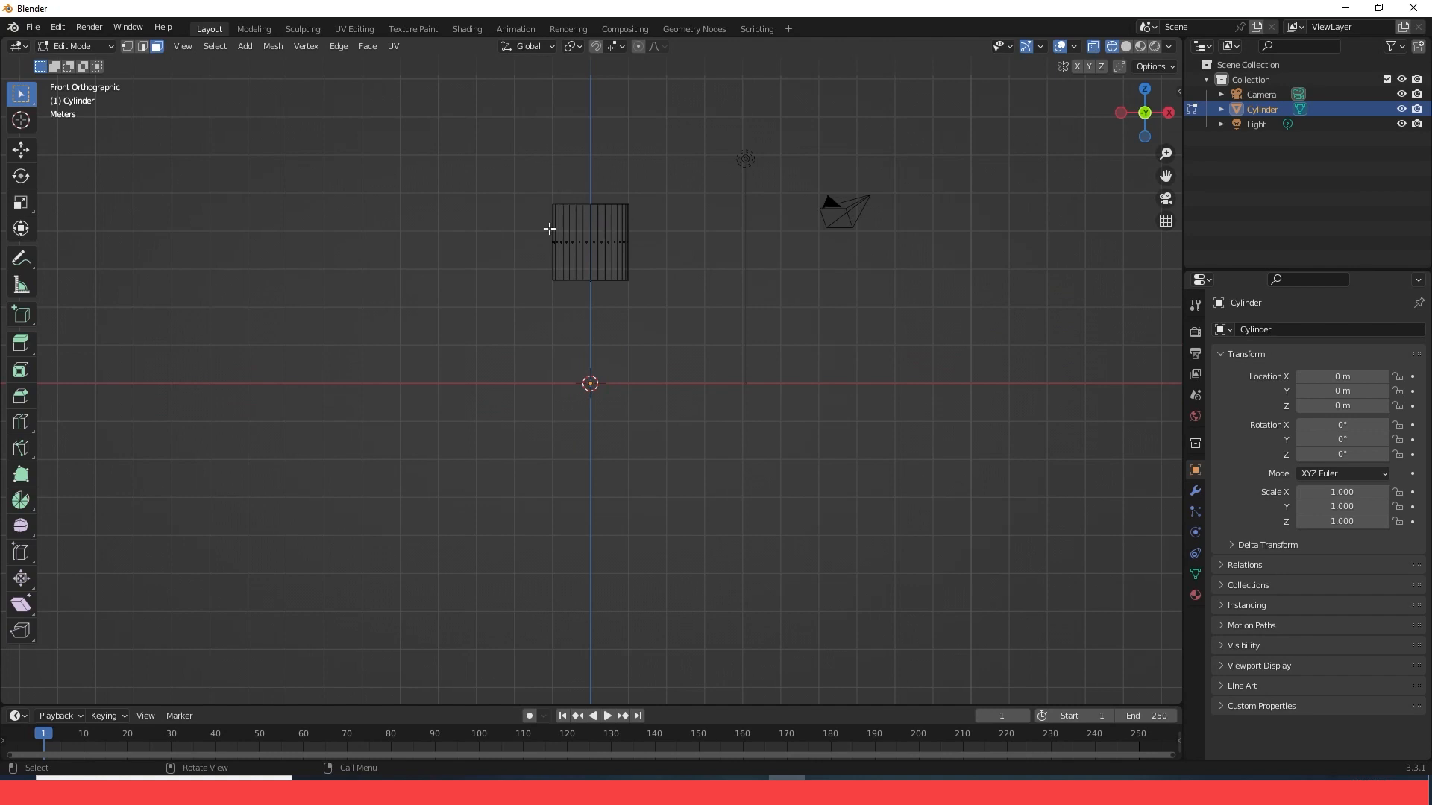
pyautogui.click(128, 47)
pyautogui.scroll(-1, 626, 252)
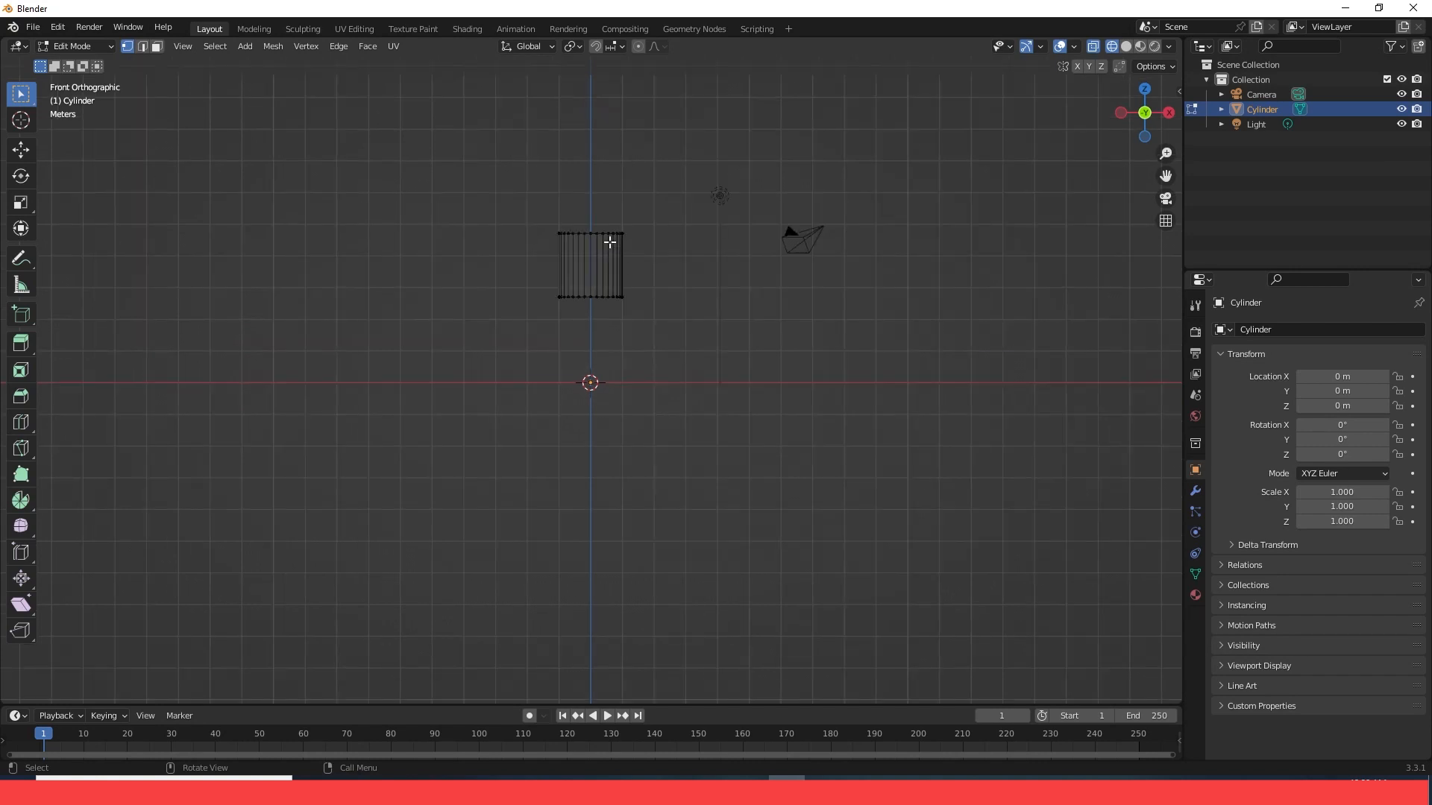
# Raise the cylinder's top ring of vertices straight up along Z to form a tall column, and deselect it
pyautogui.moveTo(524, 200); pyautogui.dragTo(684, 256)
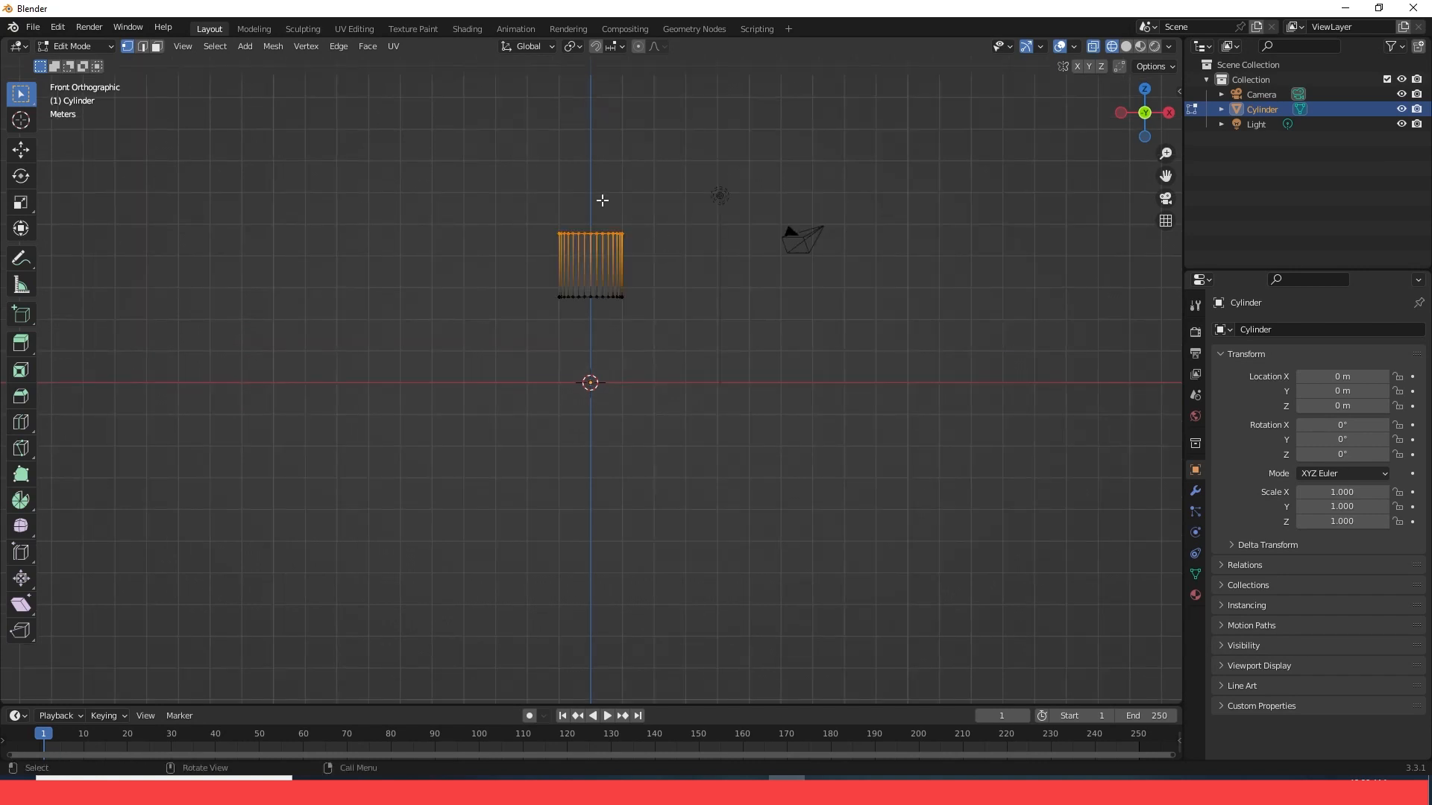
pyautogui.press('g')
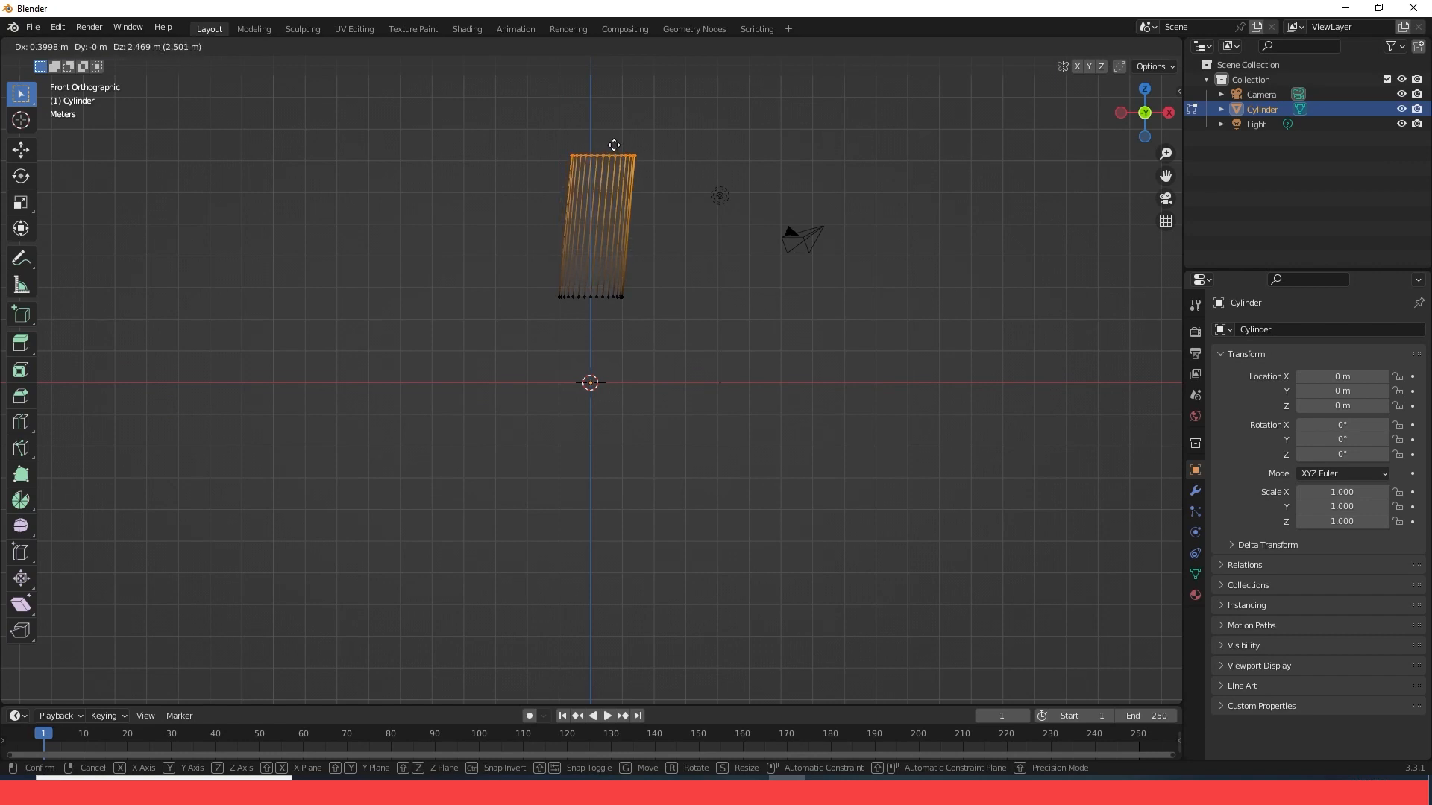
pyautogui.press('z')
pyautogui.click(604, 119)
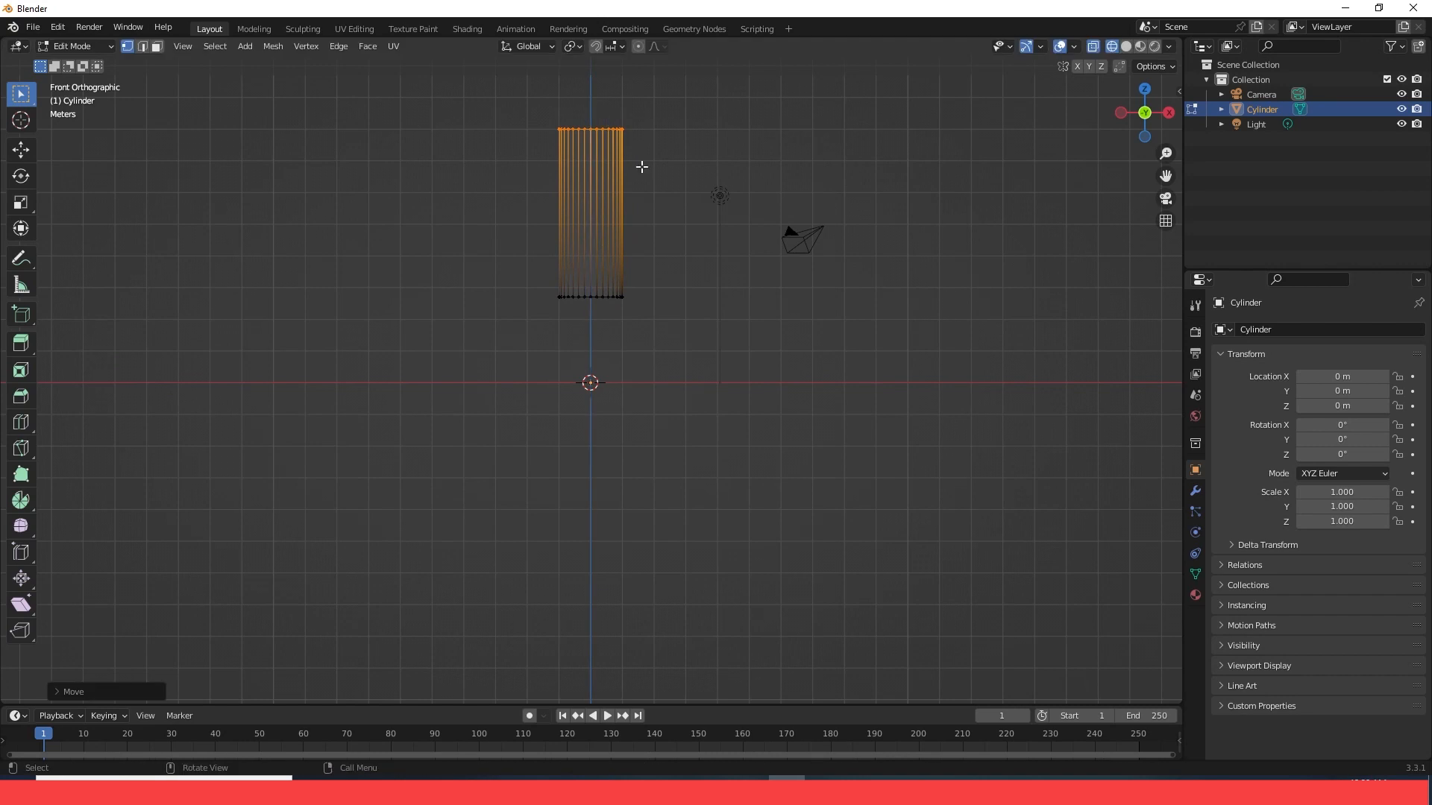
pyautogui.scroll(2, 642, 166)
pyautogui.click(593, 244)
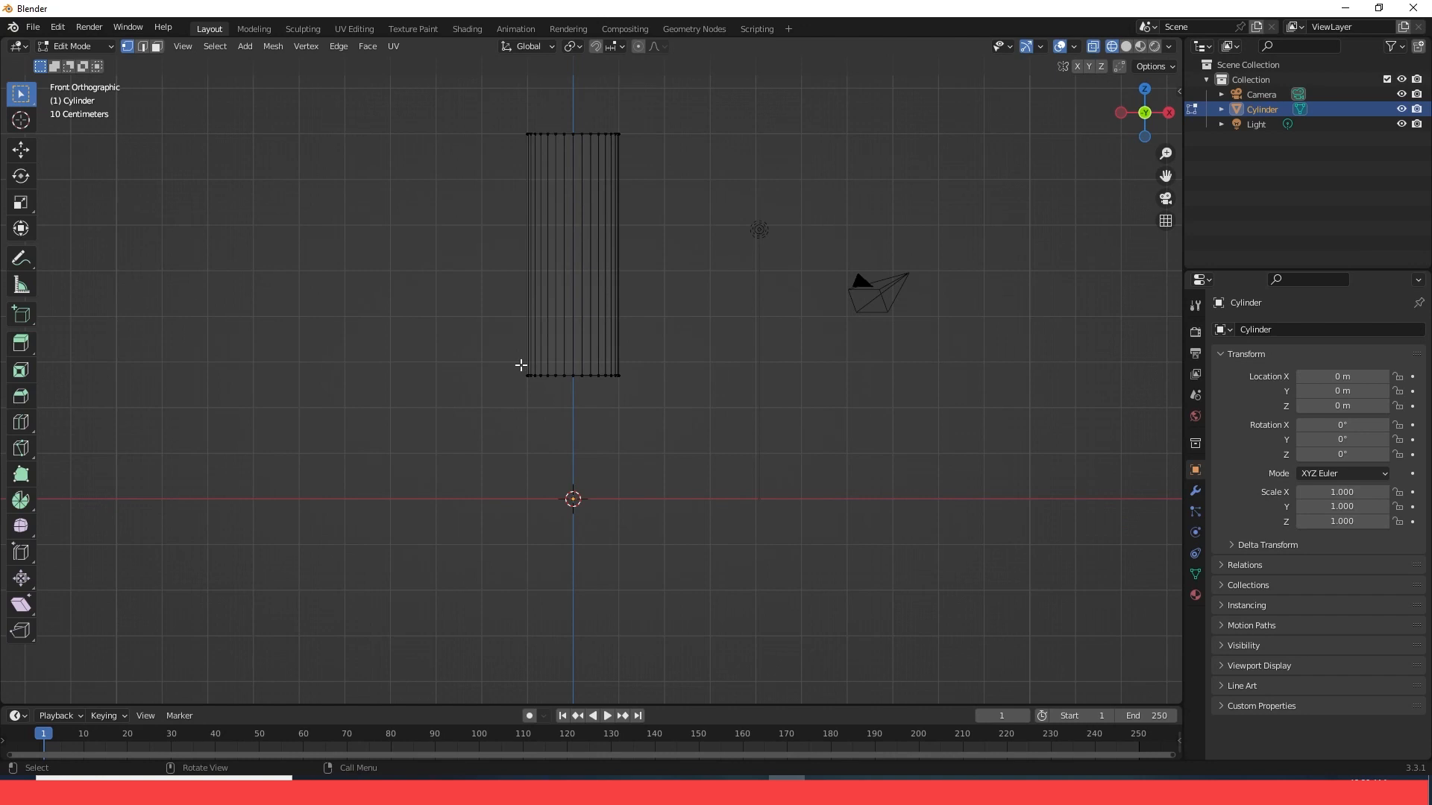
# Extrude the column's bottom ring down to the X axis line and scale it up about 6 times into a flared base
pyautogui.moveTo(486, 349); pyautogui.dragTo(676, 421)
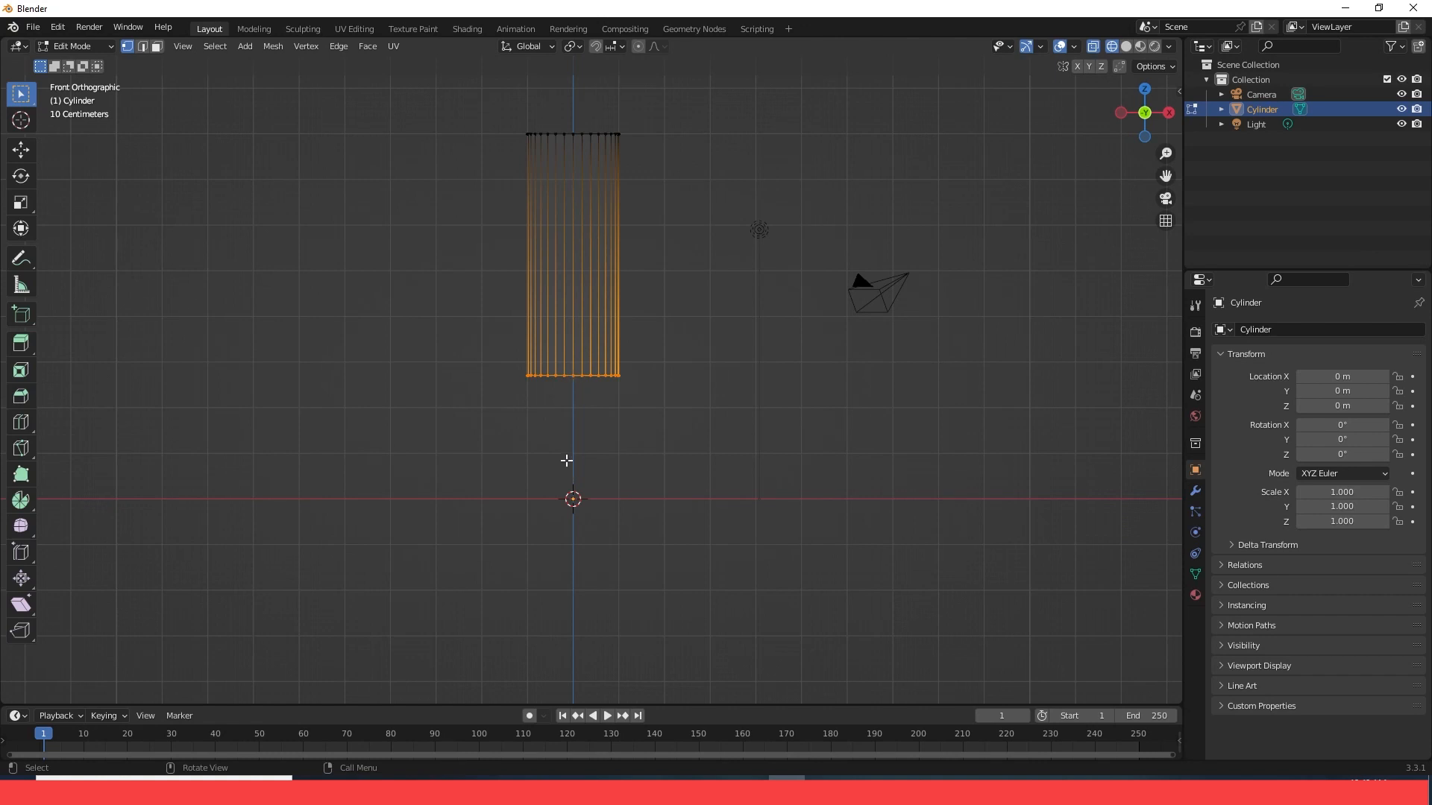
pyautogui.press('e')
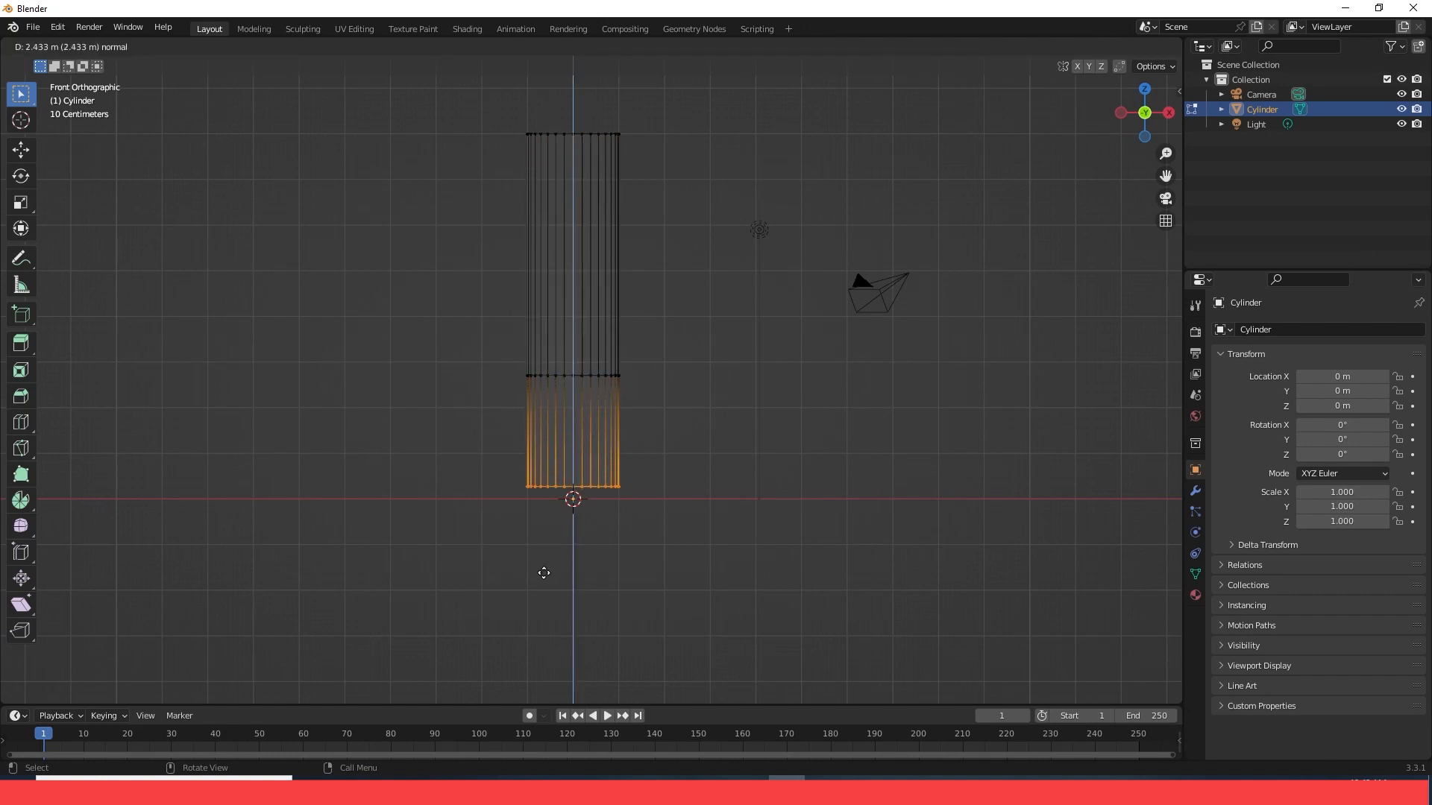
pyautogui.click(543, 580)
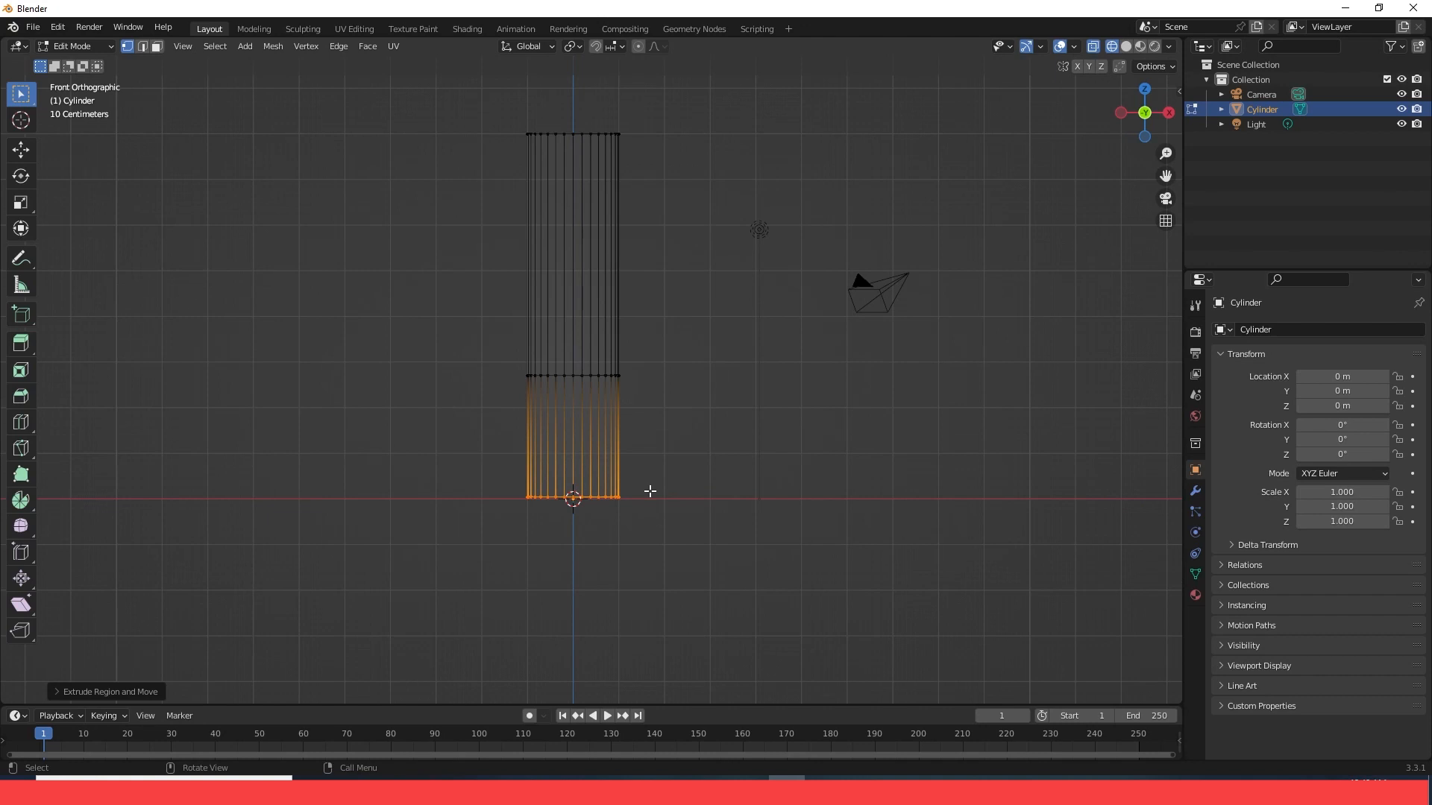
pyautogui.press('s')
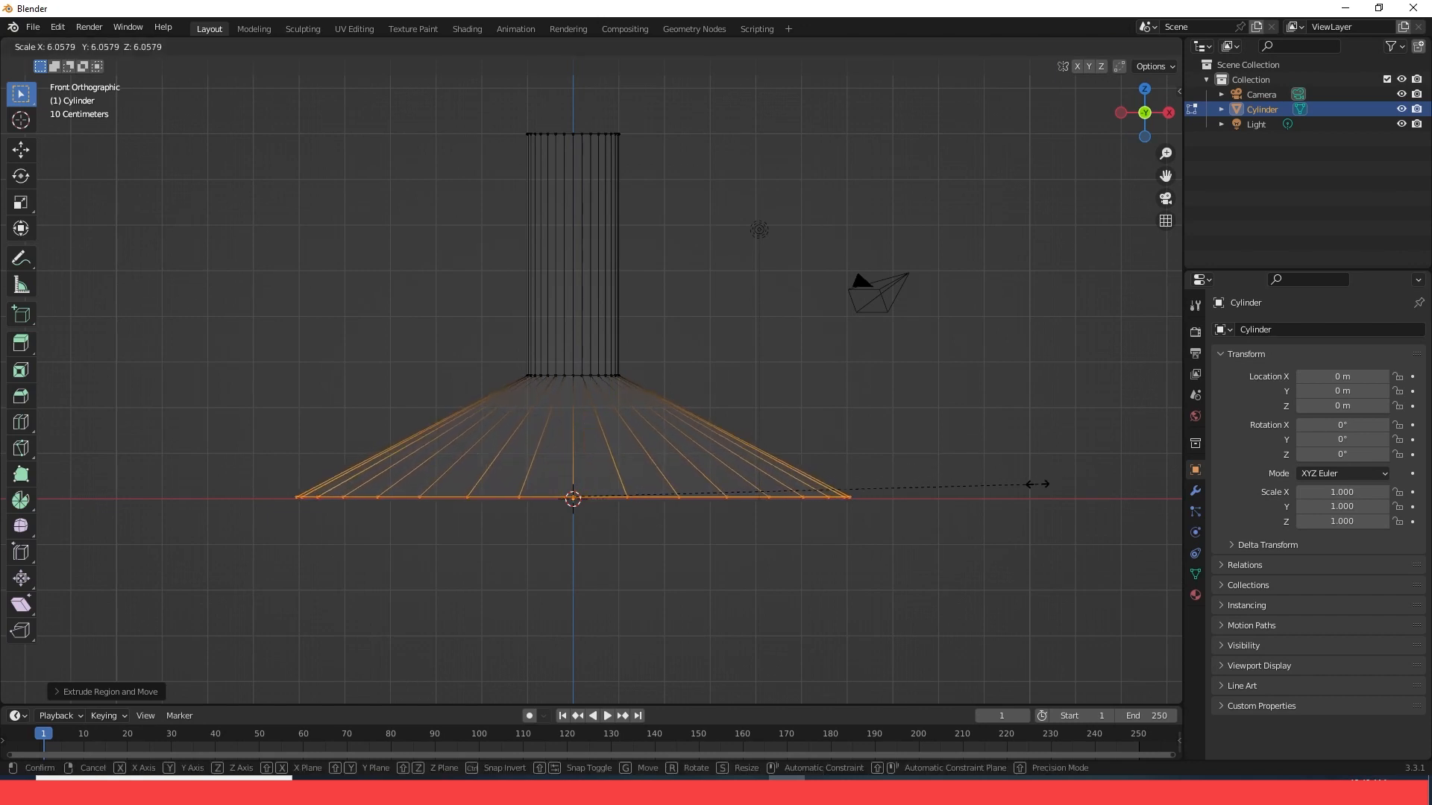
pyautogui.click(1036, 485)
pyautogui.scroll(-4, 608, 312)
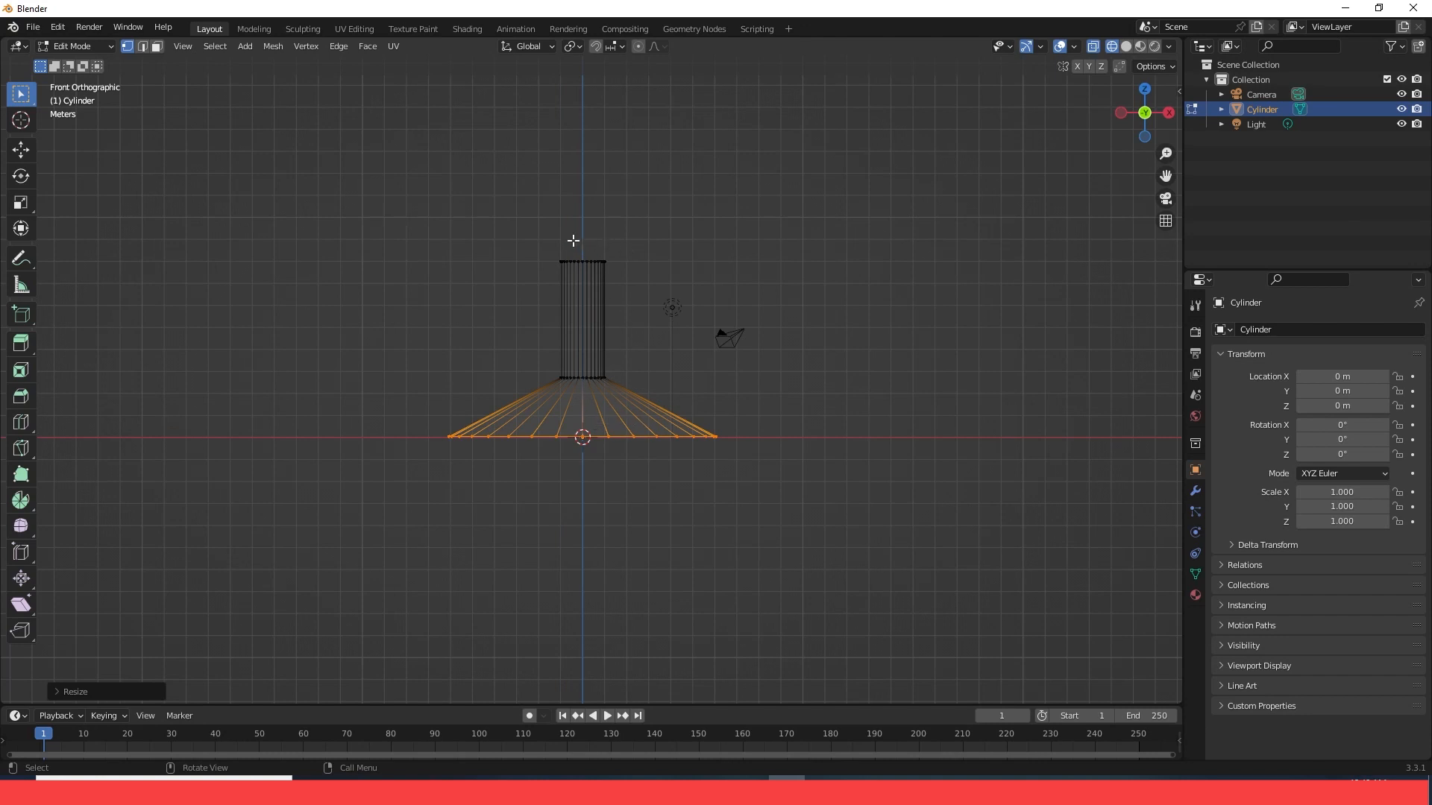
# Extrude the column's top ring up by about 2.5 m and scale it out to about four times its width
pyautogui.moveTo(525, 234); pyautogui.dragTo(646, 274)
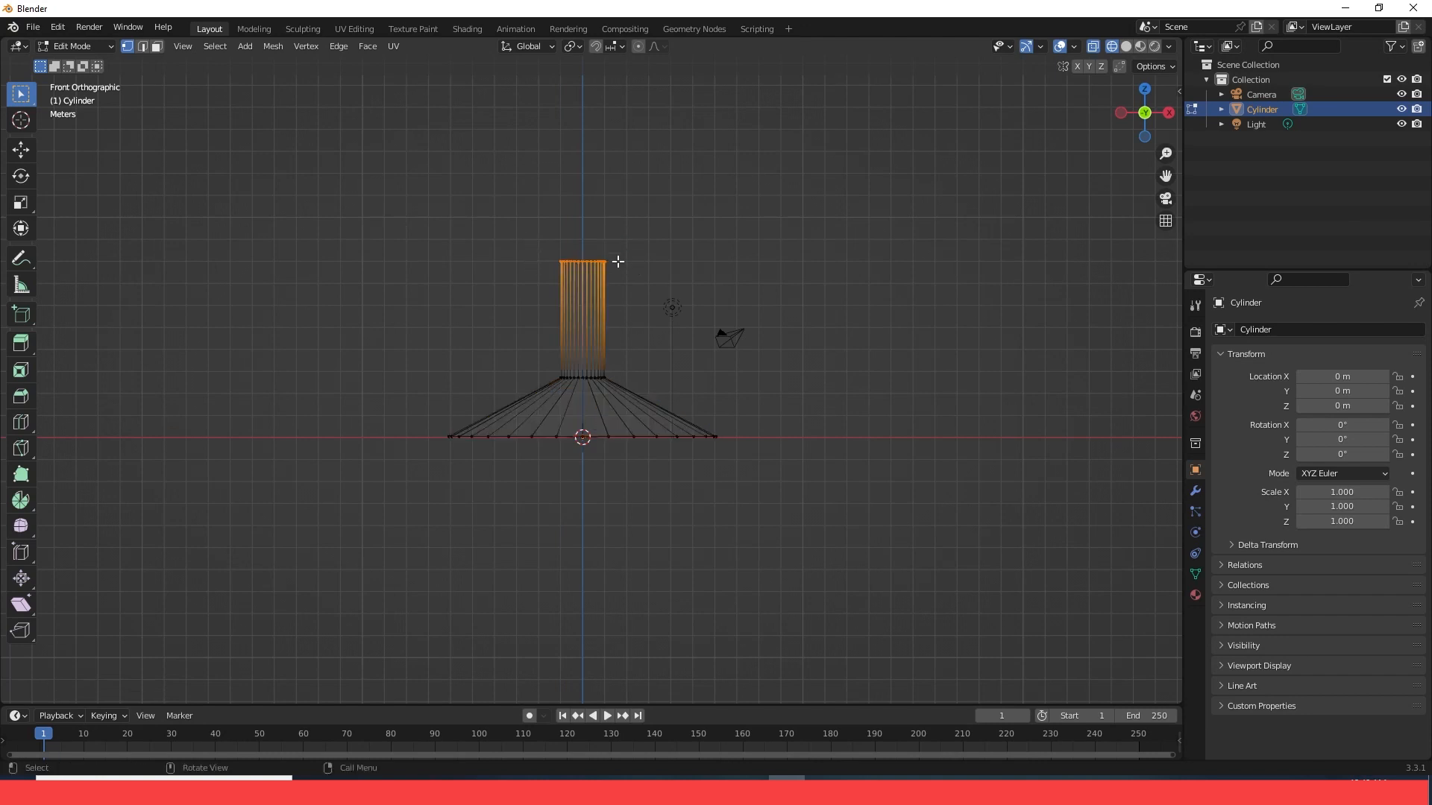
pyautogui.scroll(1, 603, 232)
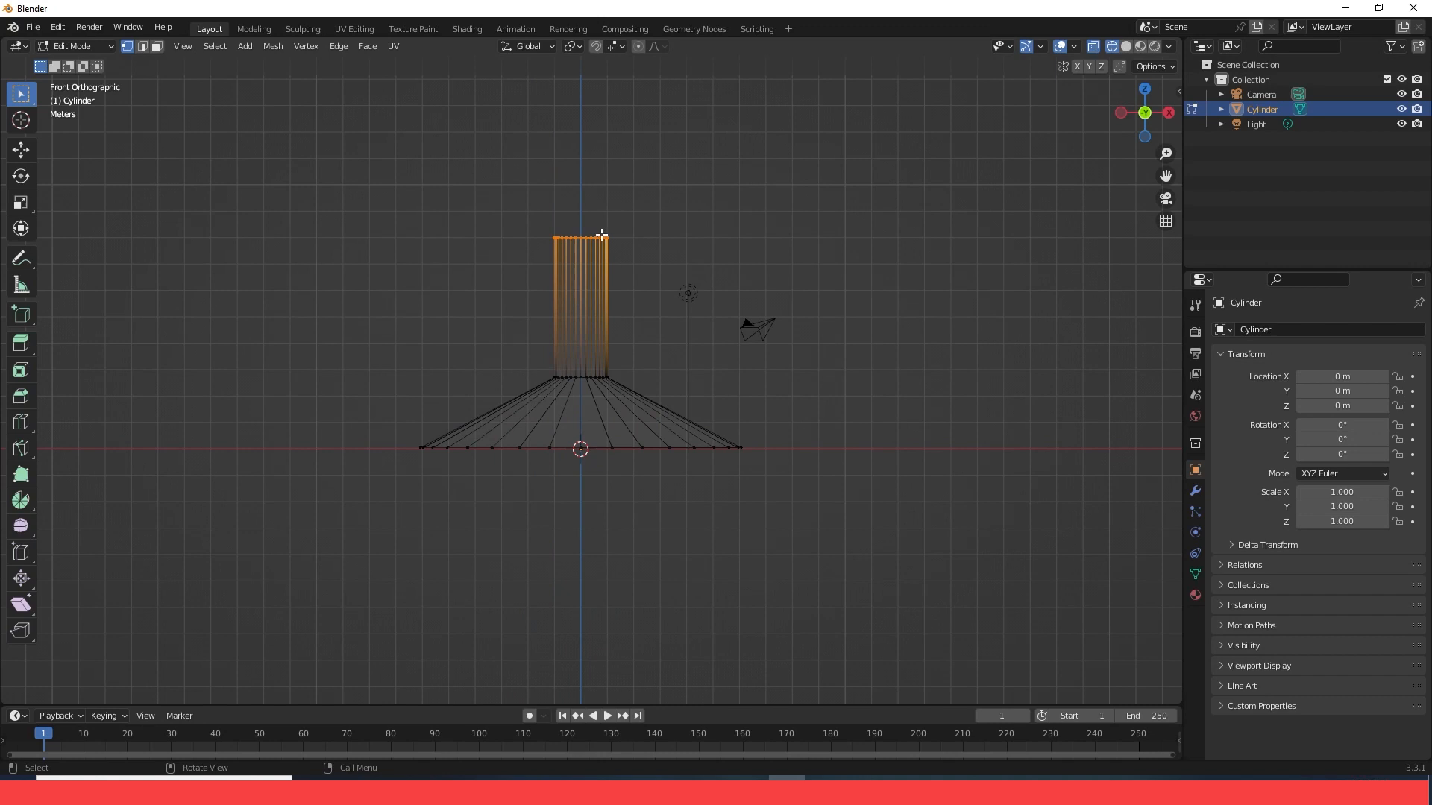
pyautogui.scroll(-1, 593, 267)
pyautogui.press('e')
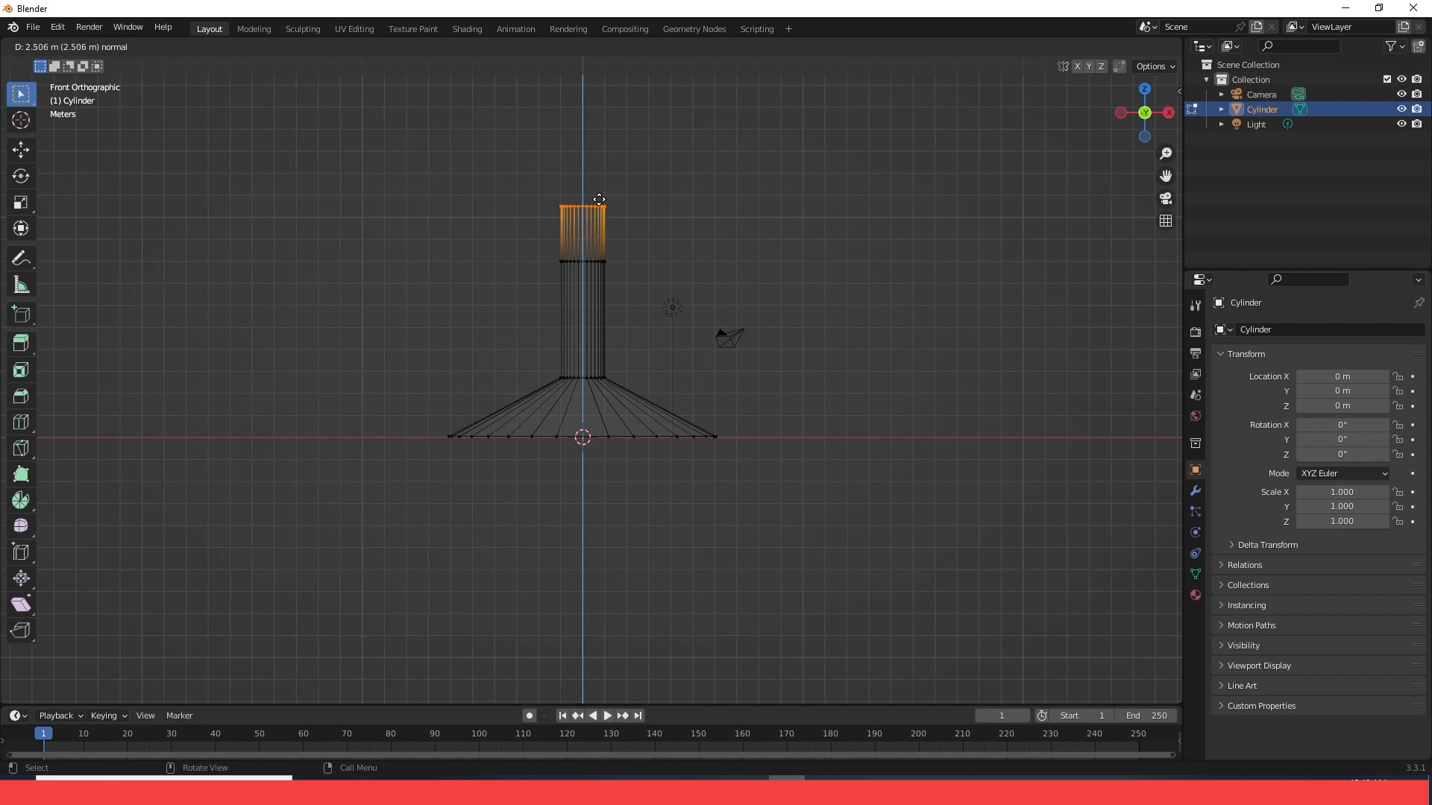
pyautogui.click(599, 200)
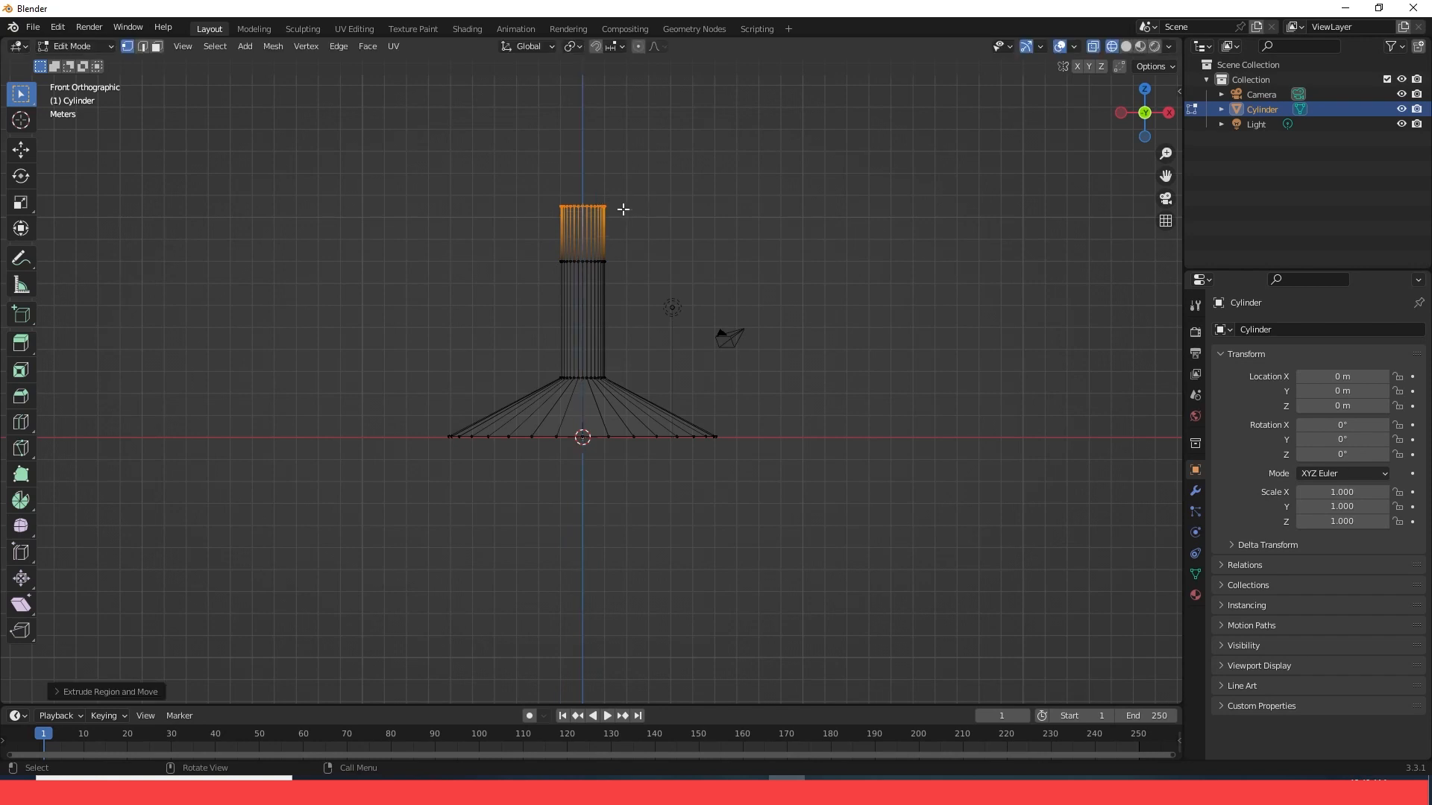
pyautogui.press('s')
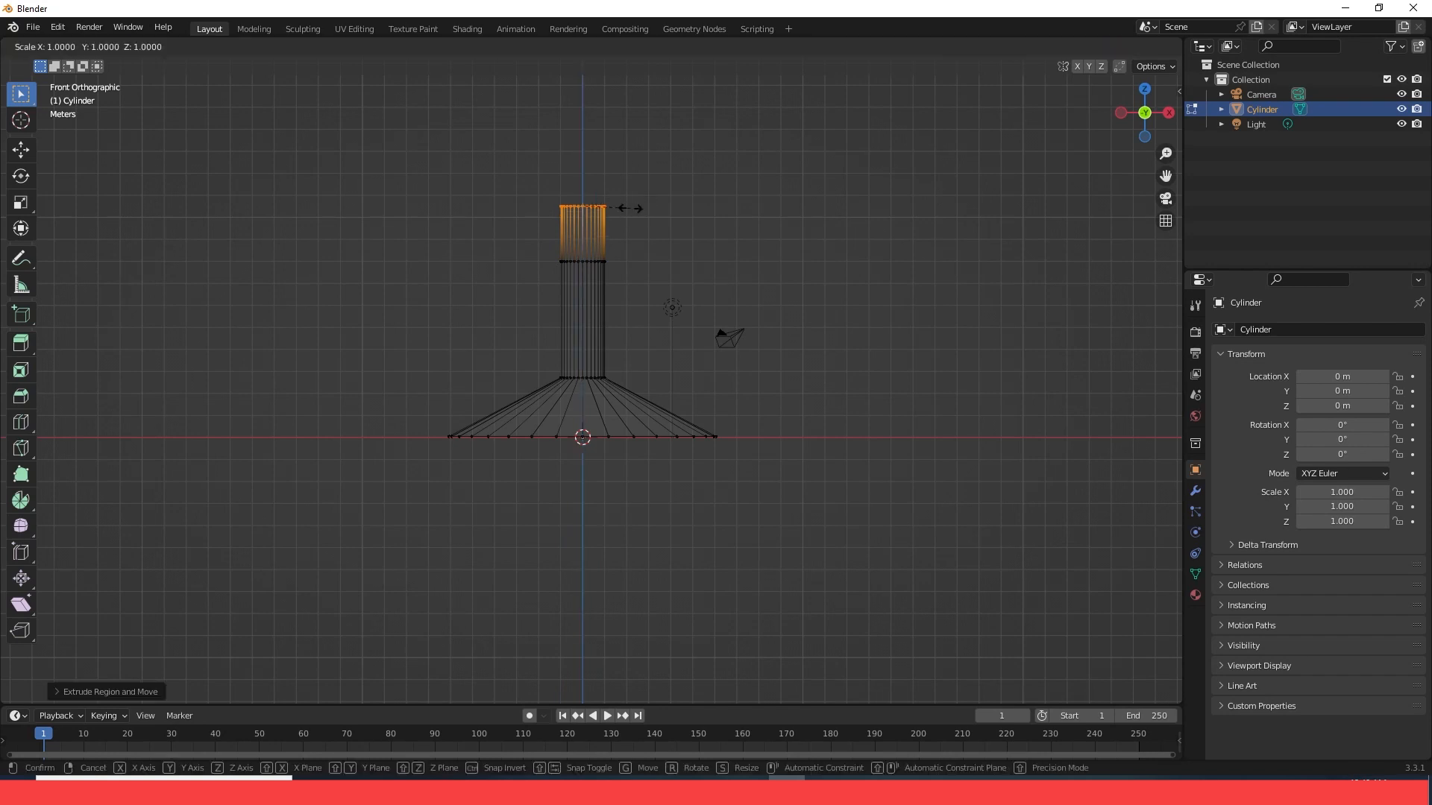
pyautogui.click(788, 199)
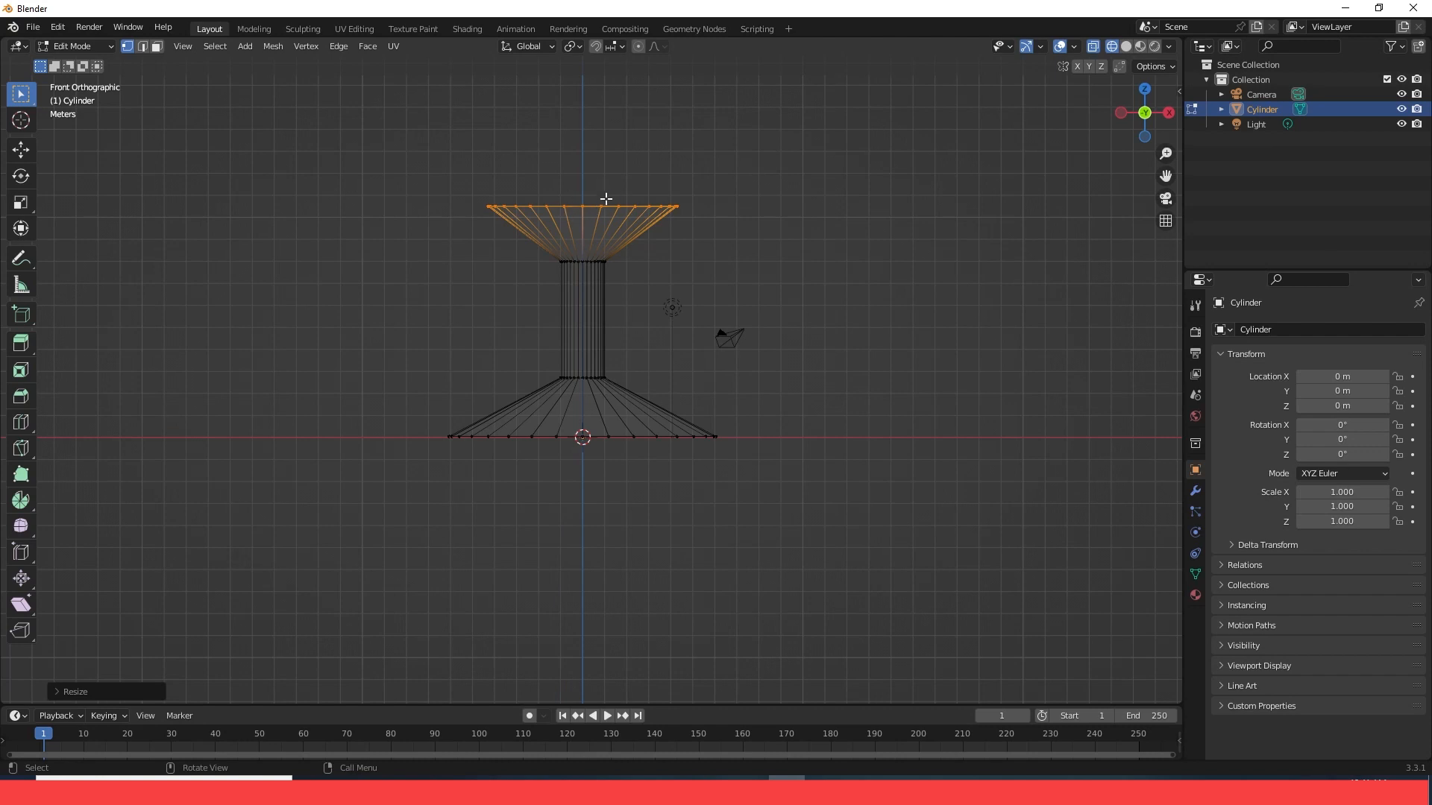
# Extrude the top vertex ring in place and scale it out about 2.45 times to form the tabletop's underside
pyautogui.moveTo(405, 174); pyautogui.dragTo(737, 217)
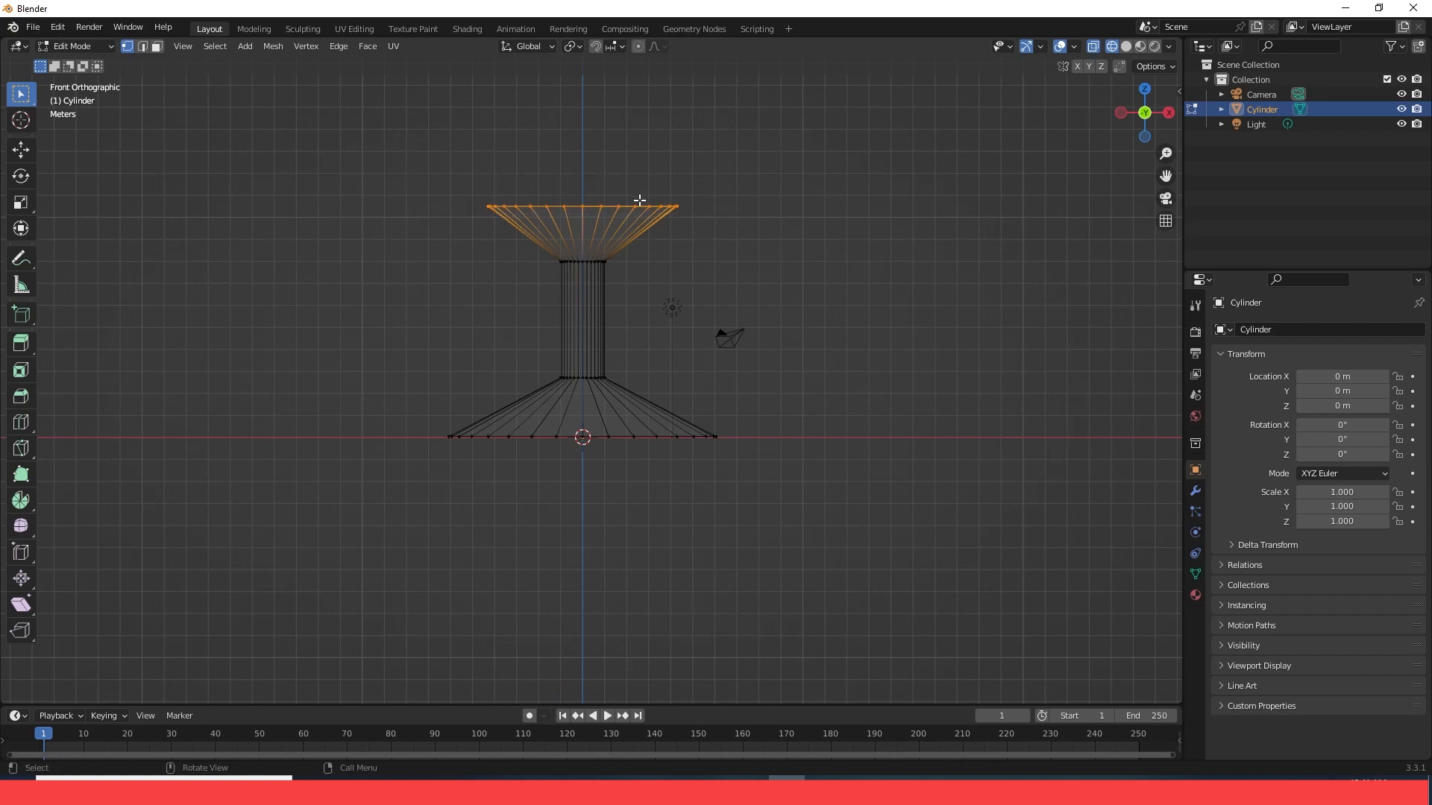
pyautogui.press('s')
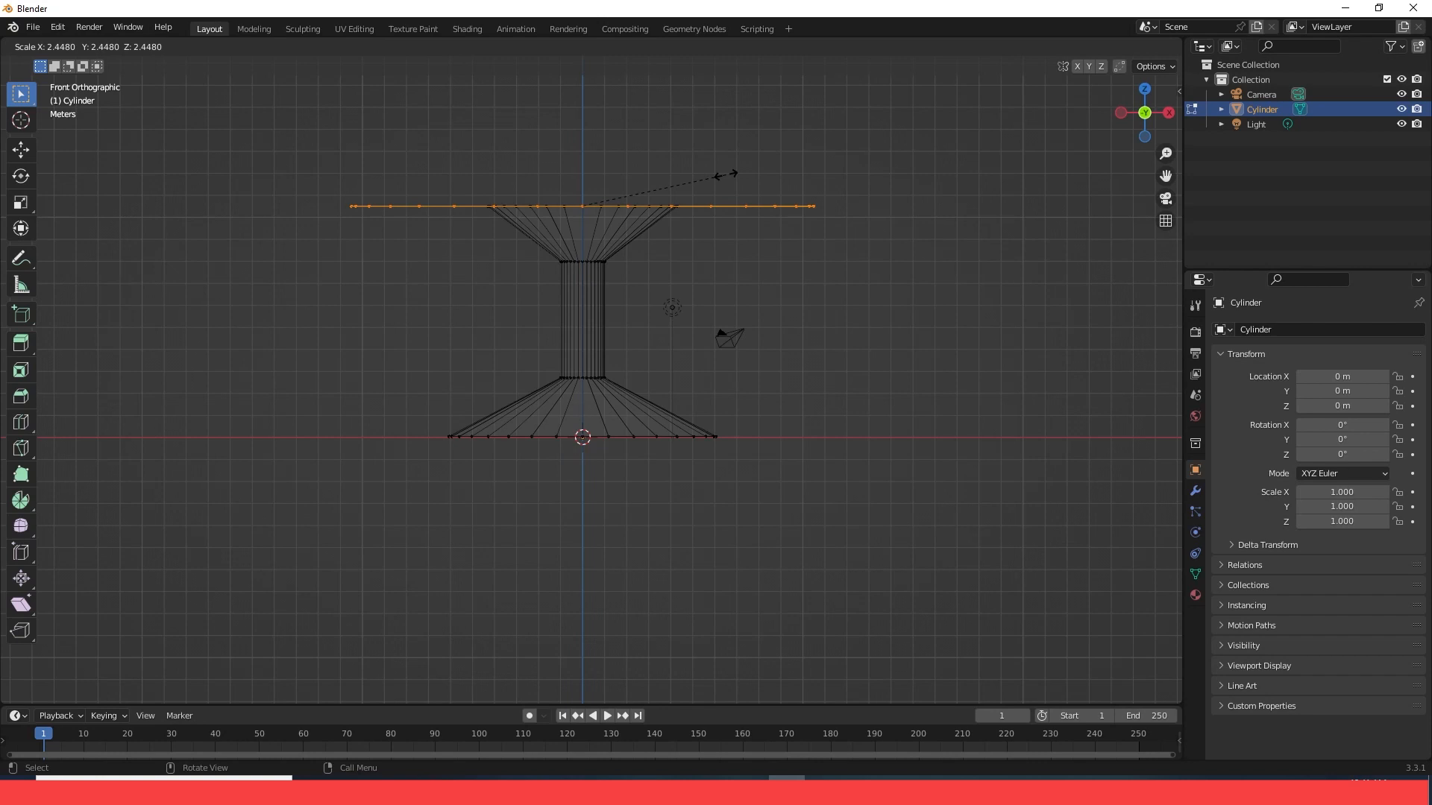
pyautogui.click(727, 174)
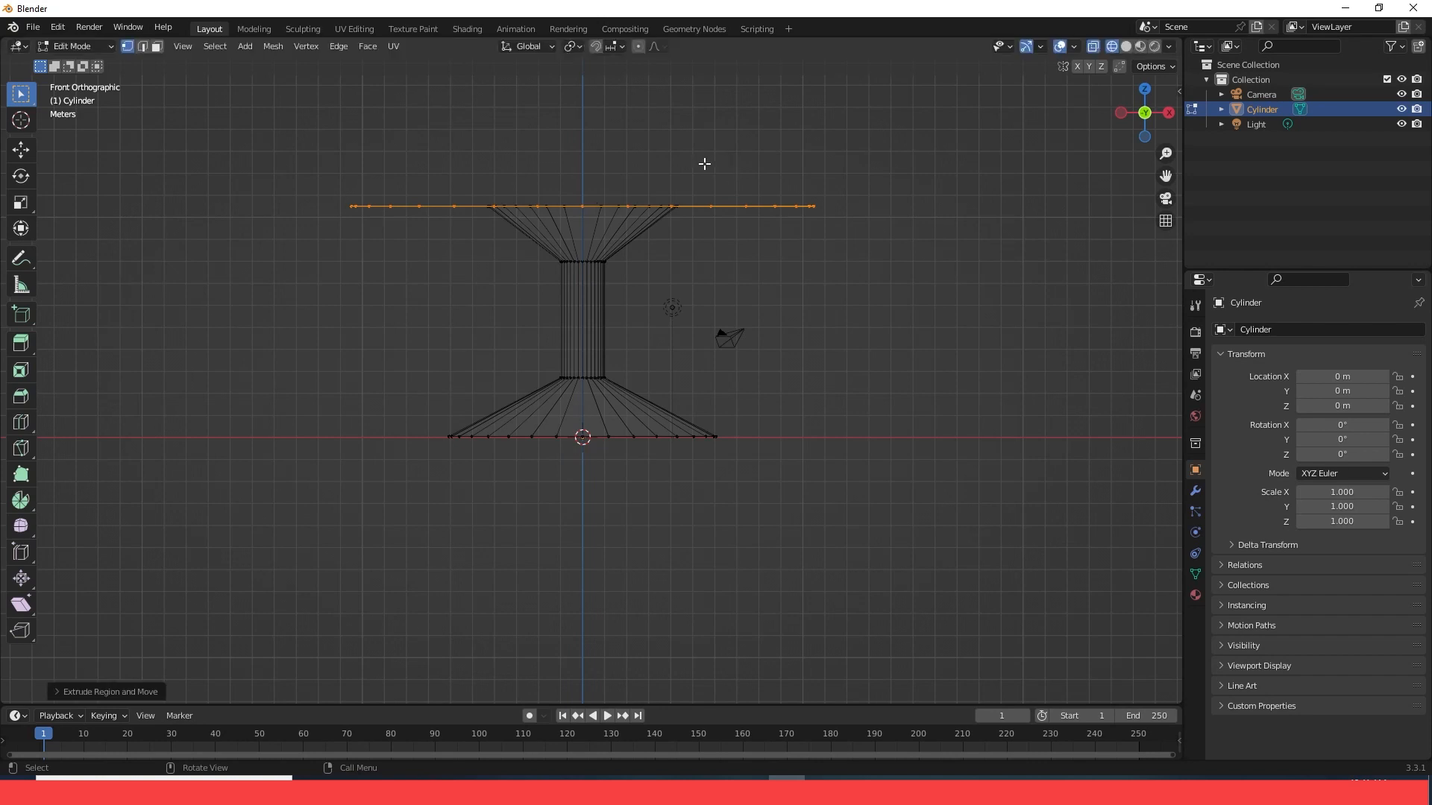
# Extrude the widened ring upward by about 0.8 m to give the tabletop thickness, and clear the selection
pyautogui.press('e')
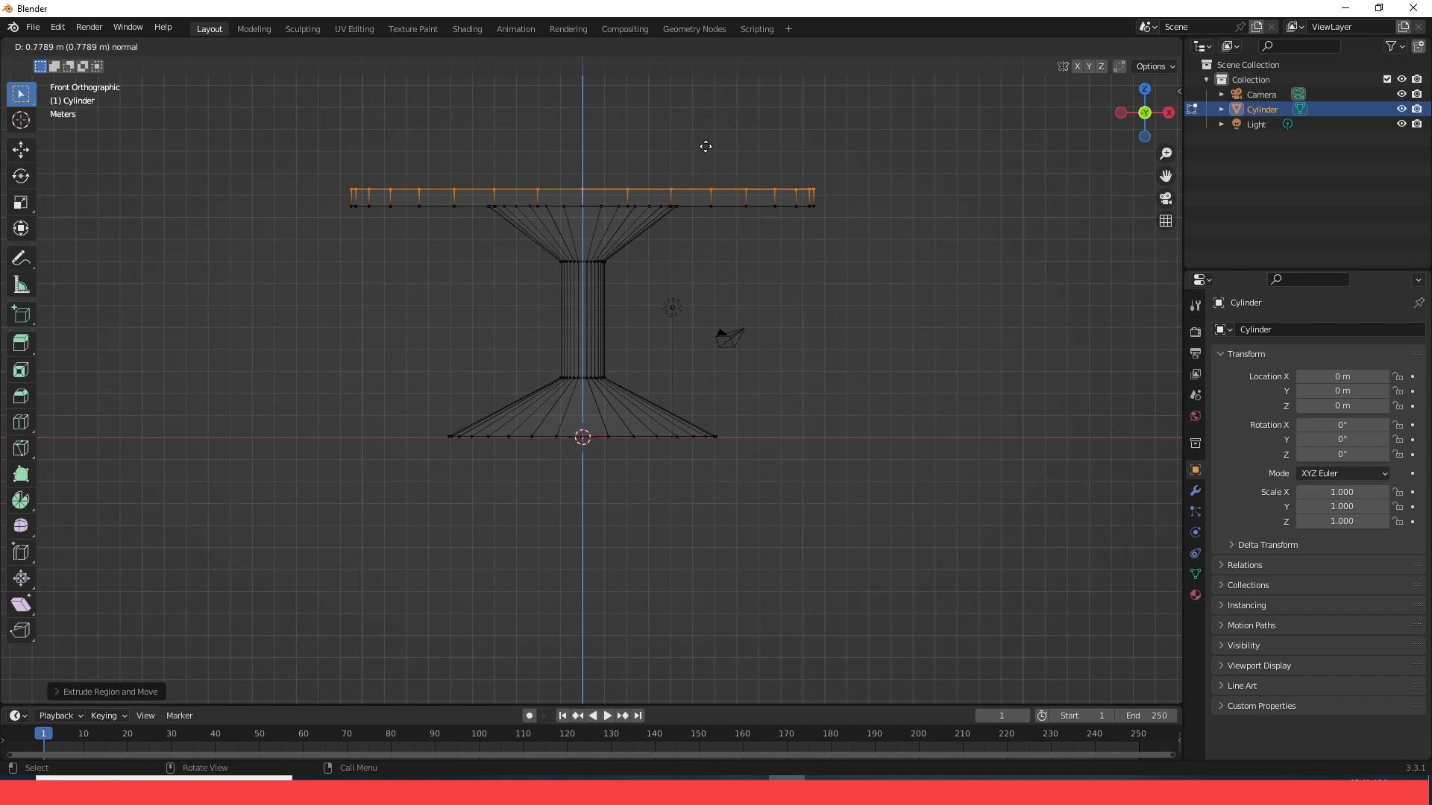
pyautogui.click(706, 146)
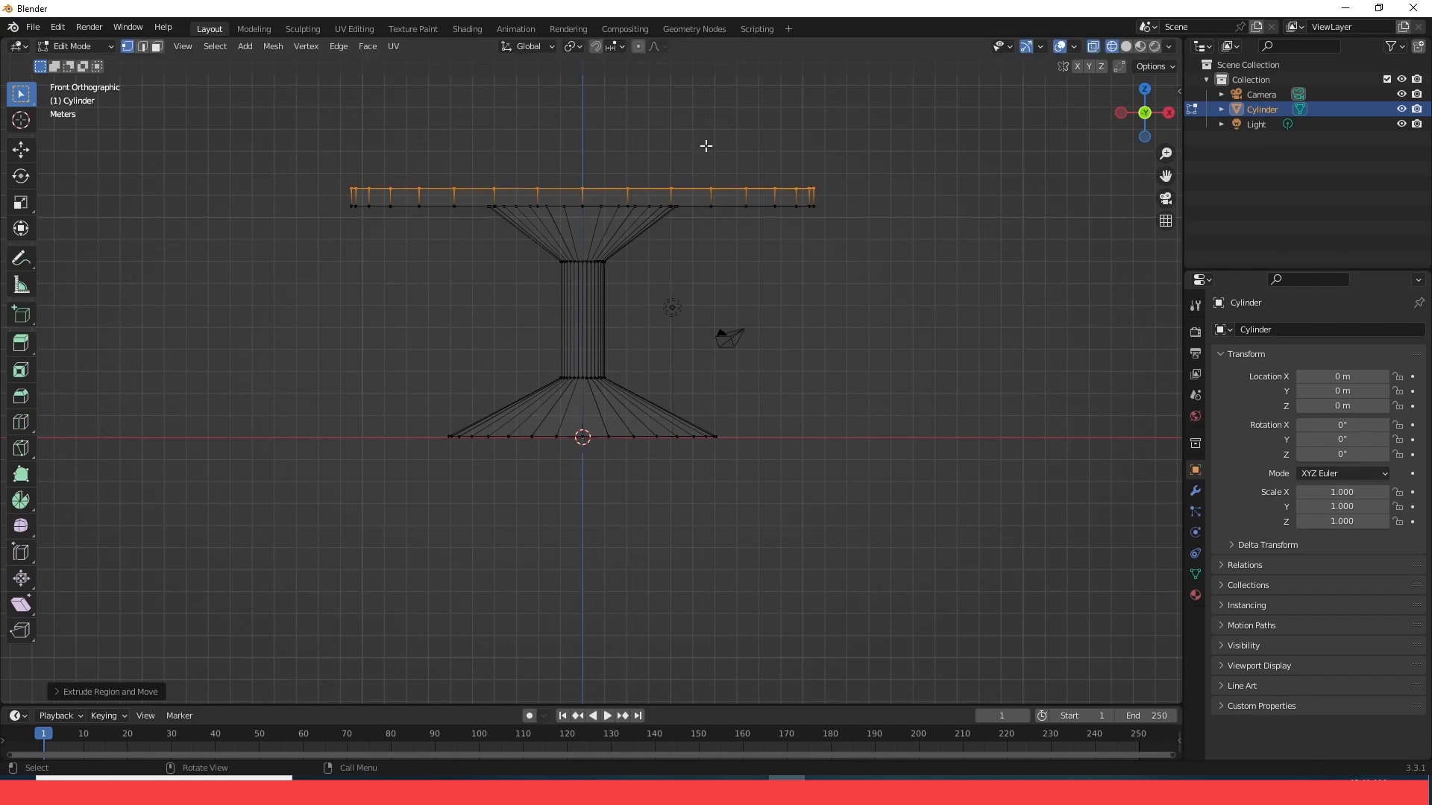
pyautogui.click(503, 295)
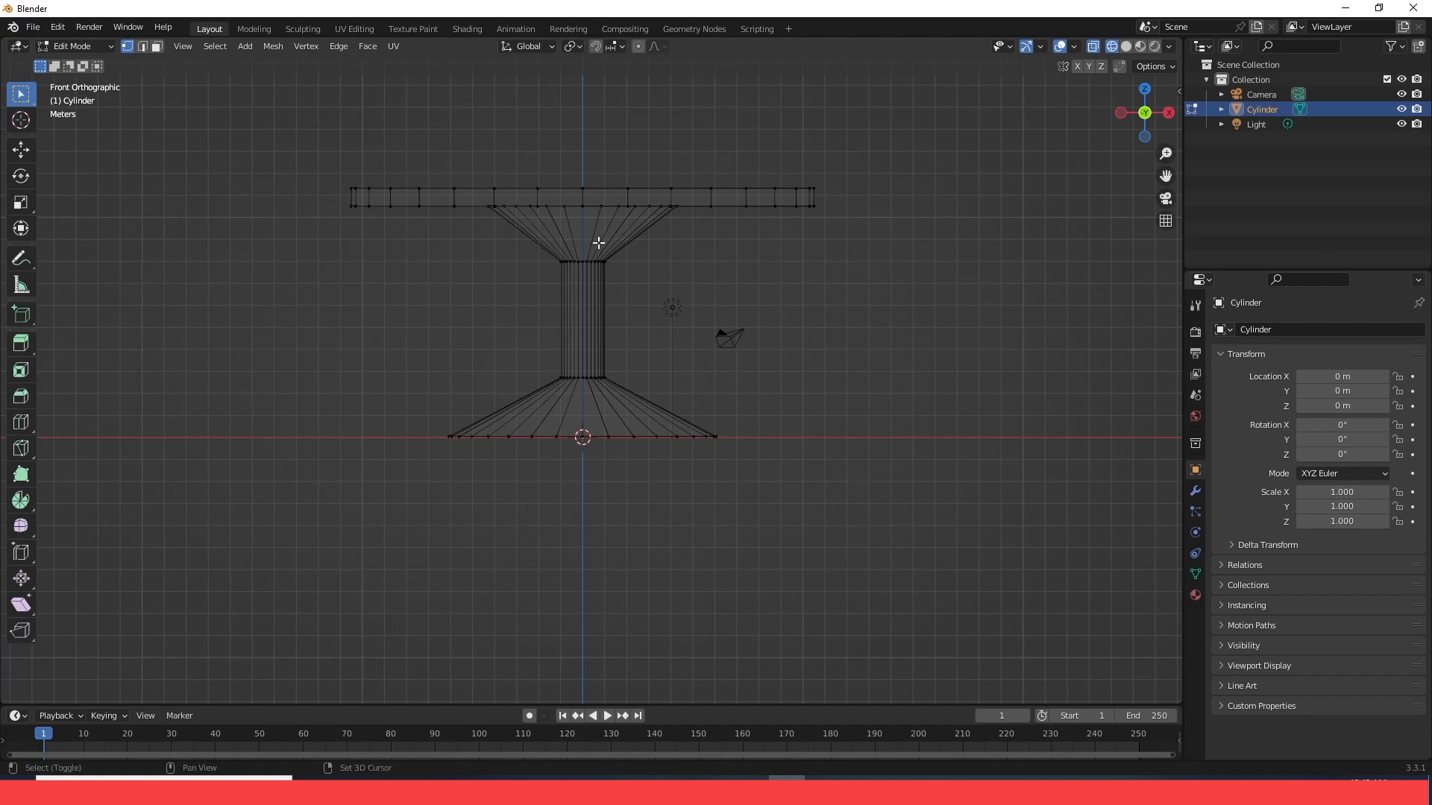
# Turn off X-ray display, return to Object Mode and select the table in a perspective view
pyautogui.hotkey('alt', 'z')
pyautogui.moveTo(783, 264)
pyautogui.mouseDown(button='middle')
pyautogui.moveTo(790, 313)
pyautogui.moveTo(776, 281)
pyautogui.moveTo(857, 256)
pyautogui.moveTo(822, 321)
pyautogui.moveTo(783, 351)
pyautogui.mouseUp(button='middle')
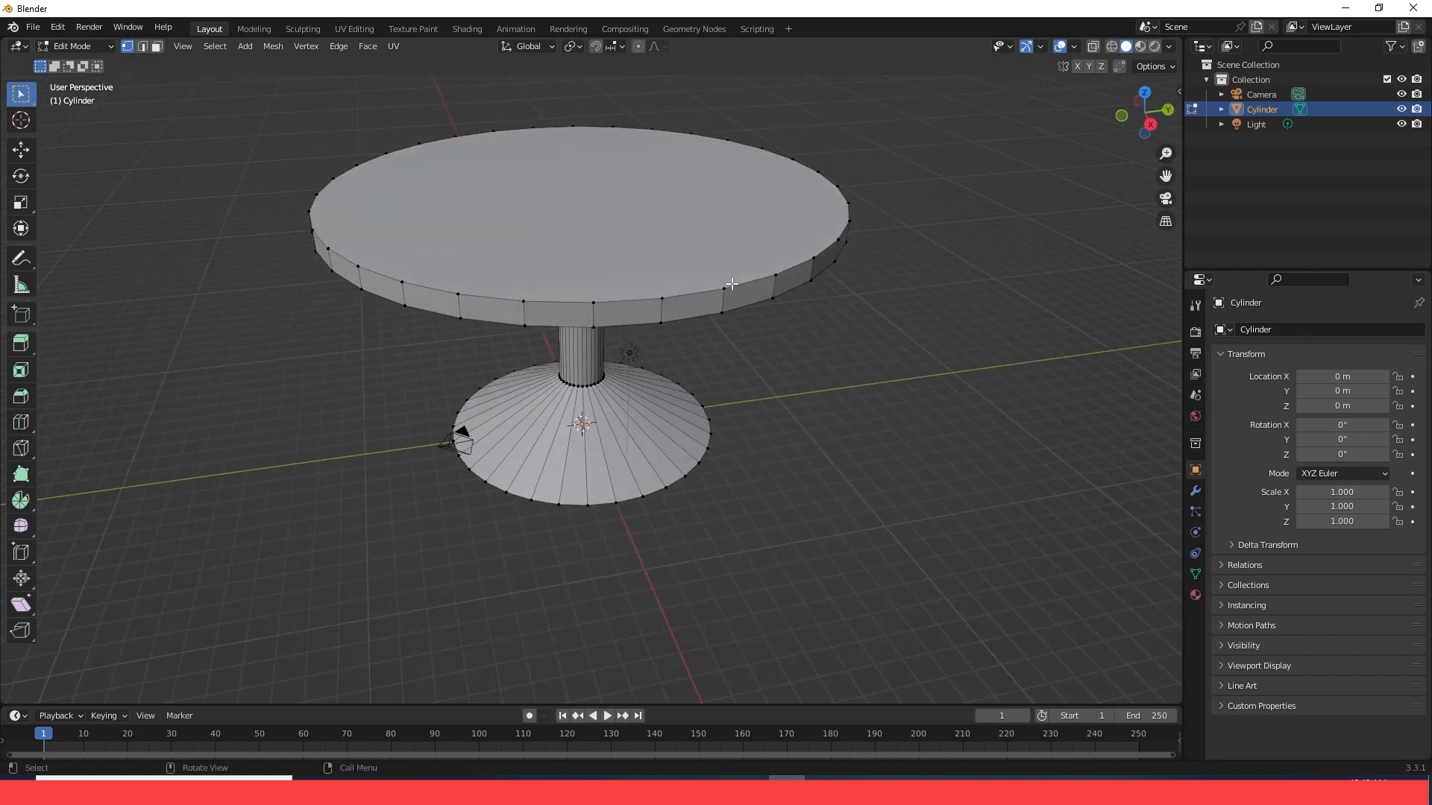
pyautogui.press('Tab')
pyautogui.click(824, 354)
pyautogui.moveTo(838, 358); pyautogui.dragTo(691, 266, button='middle')
pyautogui.click(684, 238)
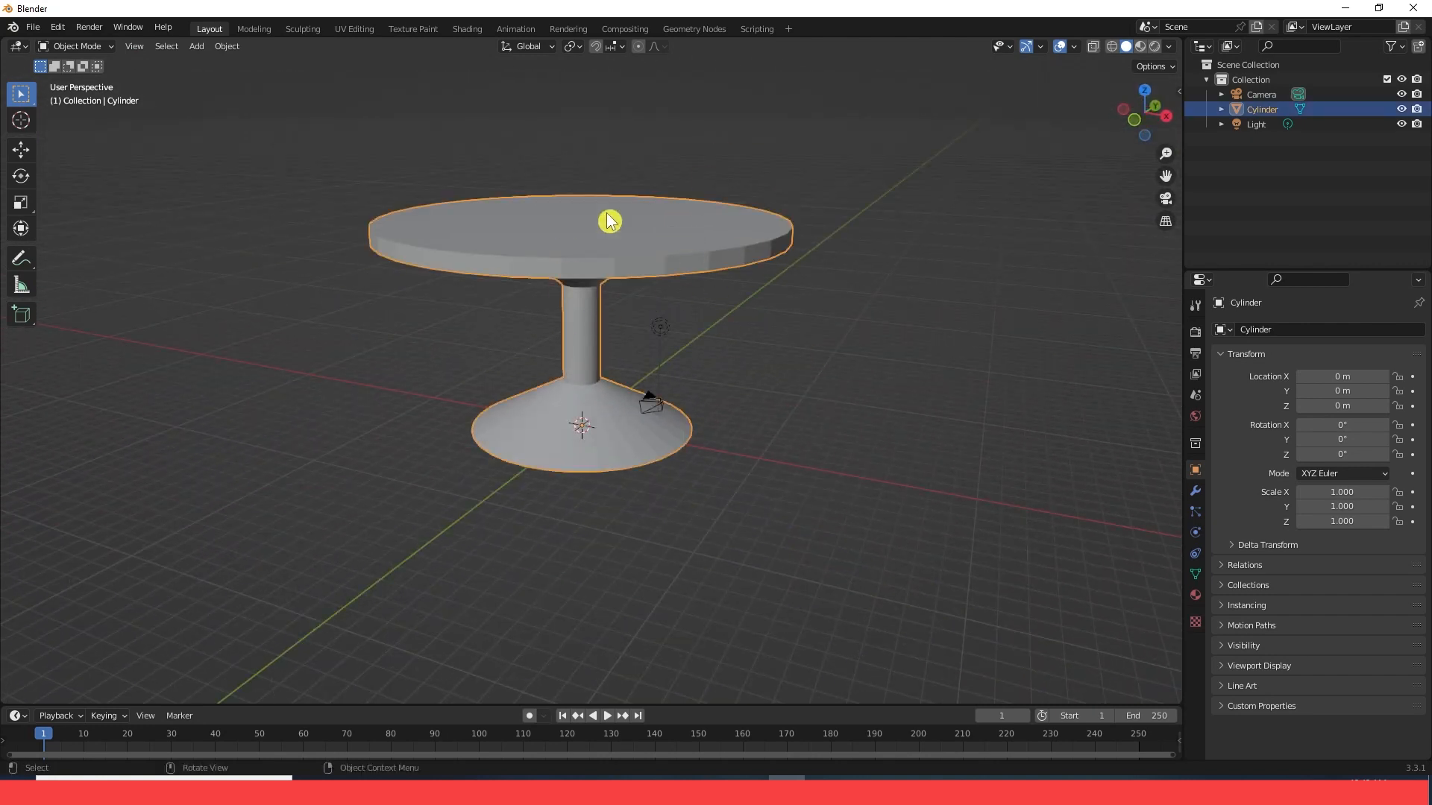
# Open the Shading workspace and show the whole table with Rendered viewport shading
pyautogui.click(469, 29)
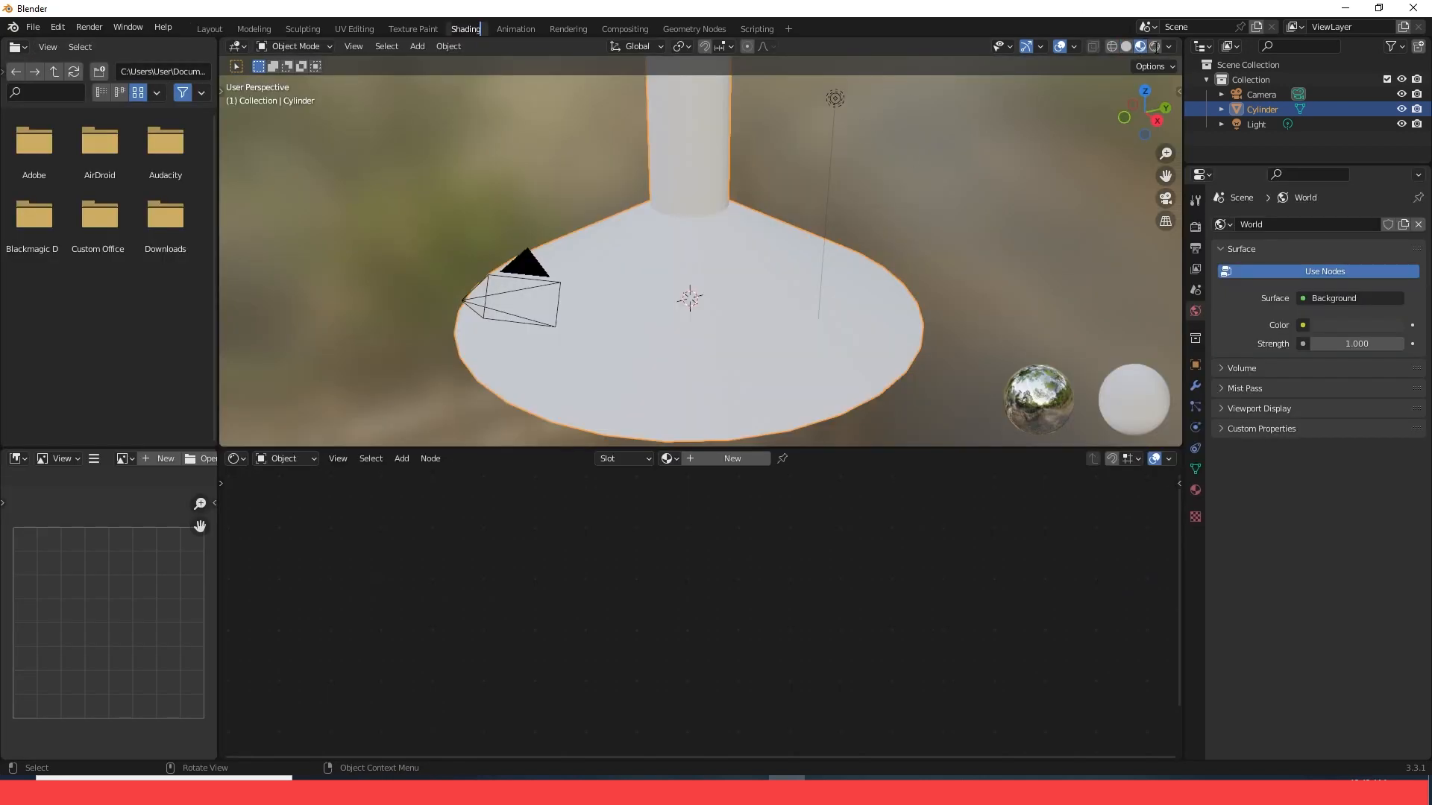
pyautogui.click(1154, 46)
pyautogui.scroll(-5, 877, 173)
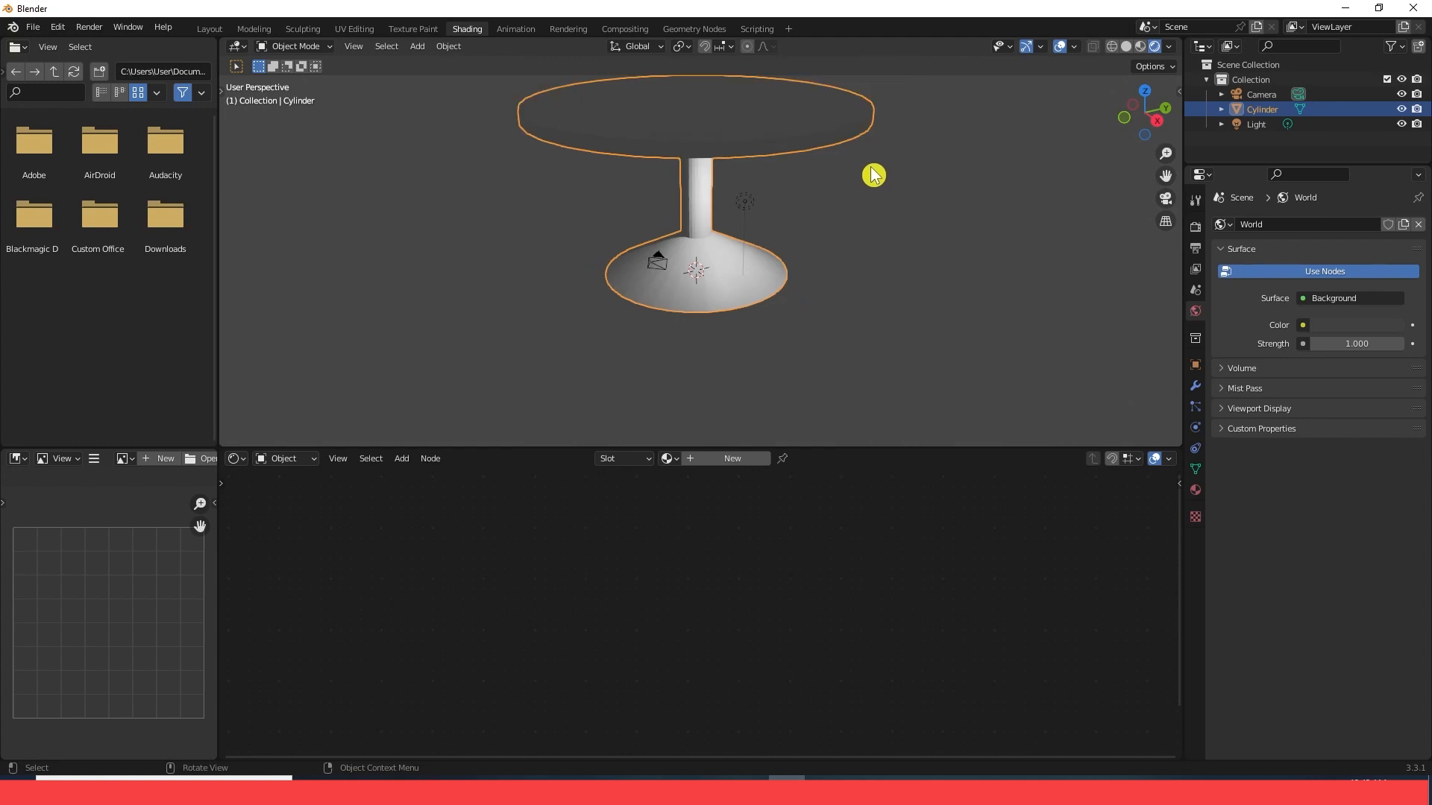
pyautogui.moveTo(857, 186); pyautogui.dragTo(850, 204, button='middle')
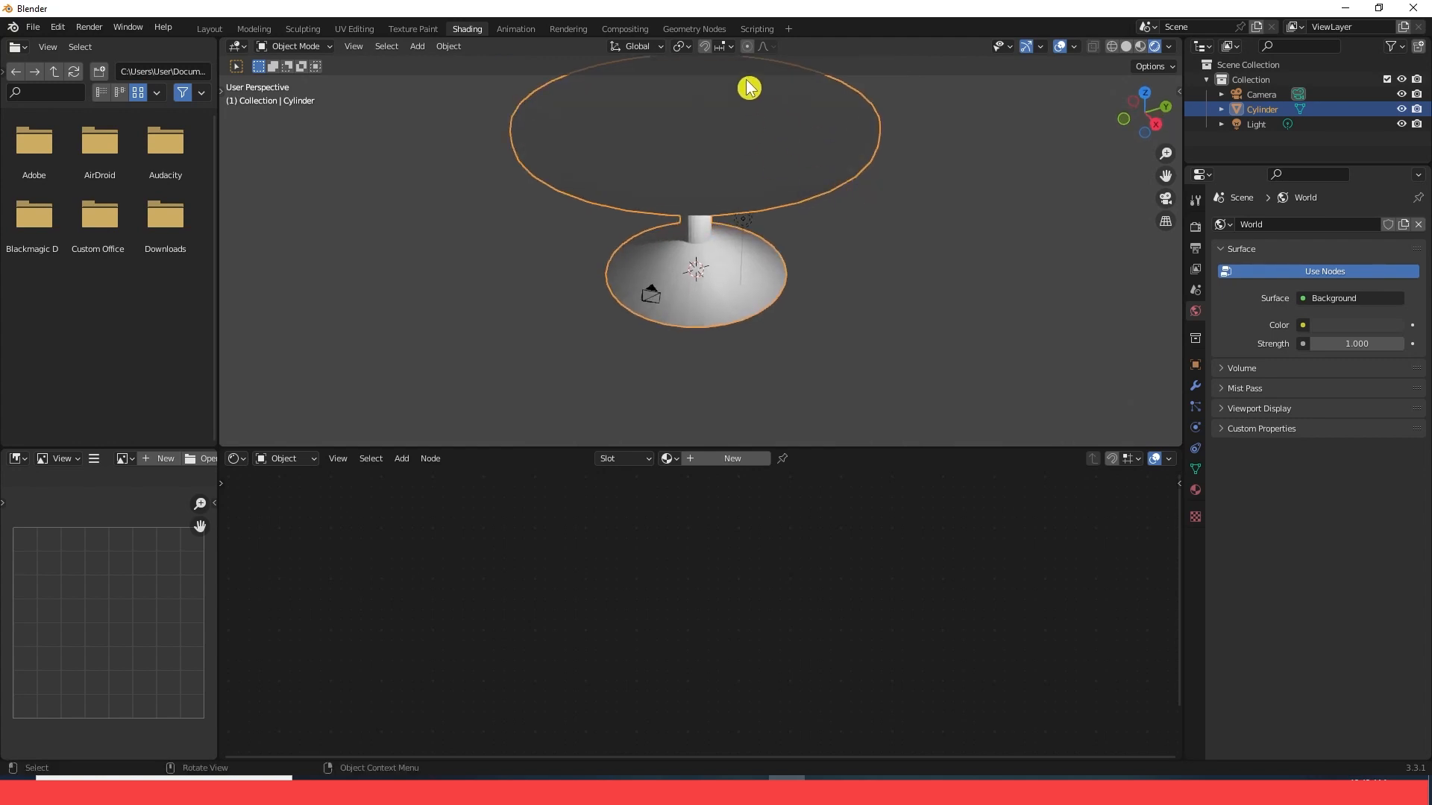
# Move the light from beneath the tabletop to a position above it so that it lights the top surface
pyautogui.click(744, 225)
pyautogui.scroll(-2, 753, 238)
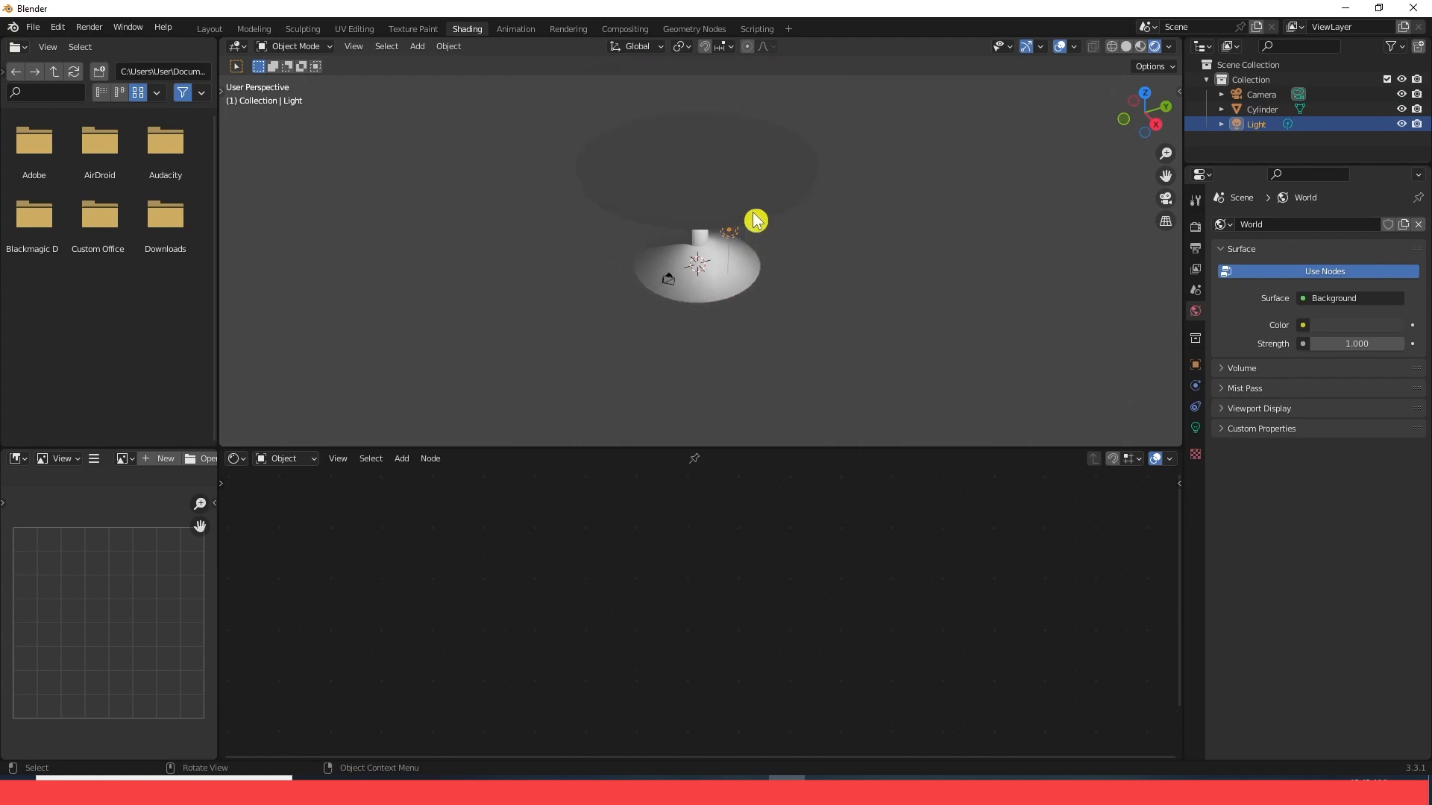
pyautogui.press('g')
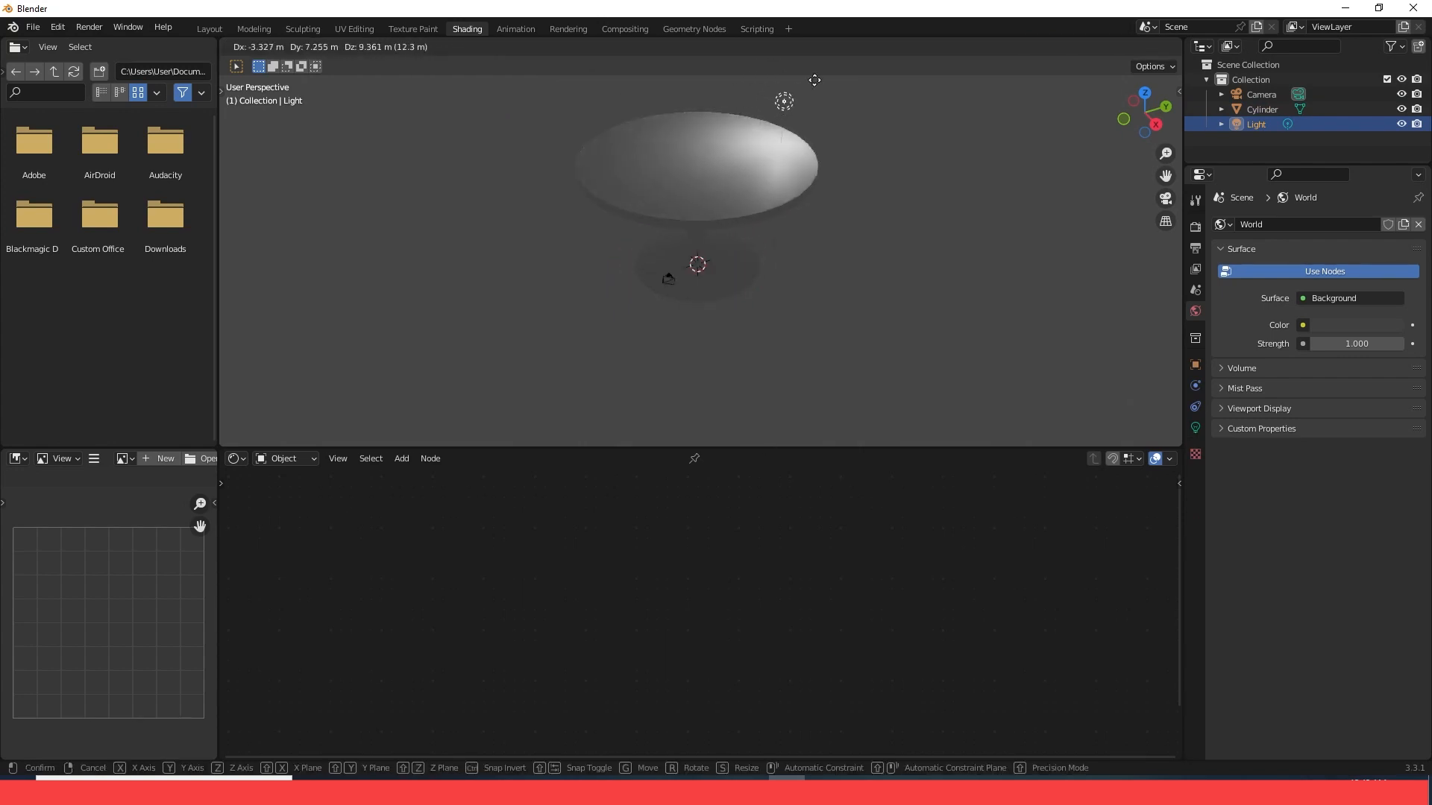
pyautogui.click(720, 143)
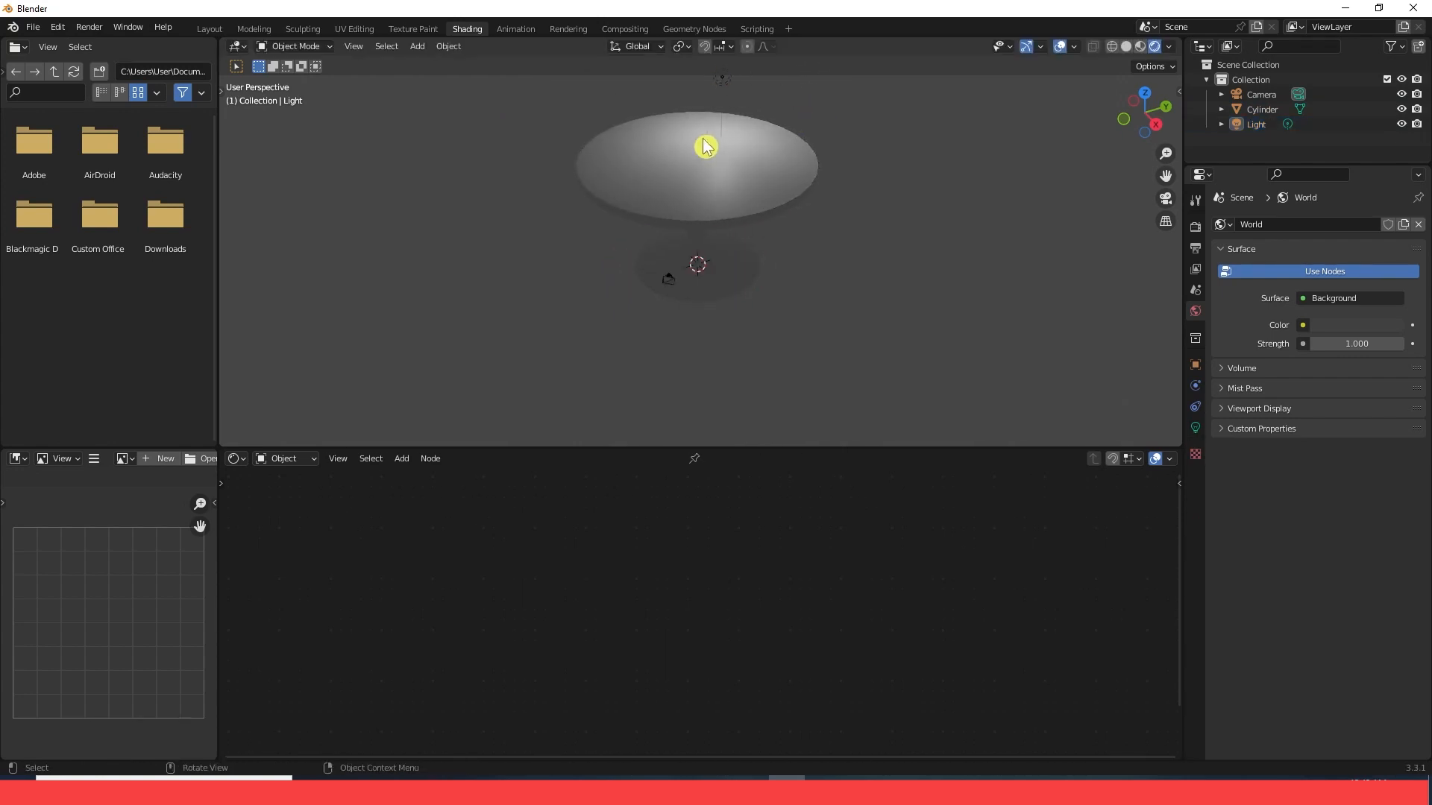
pyautogui.moveTo(780, 134); pyautogui.dragTo(803, 271, button='middle')
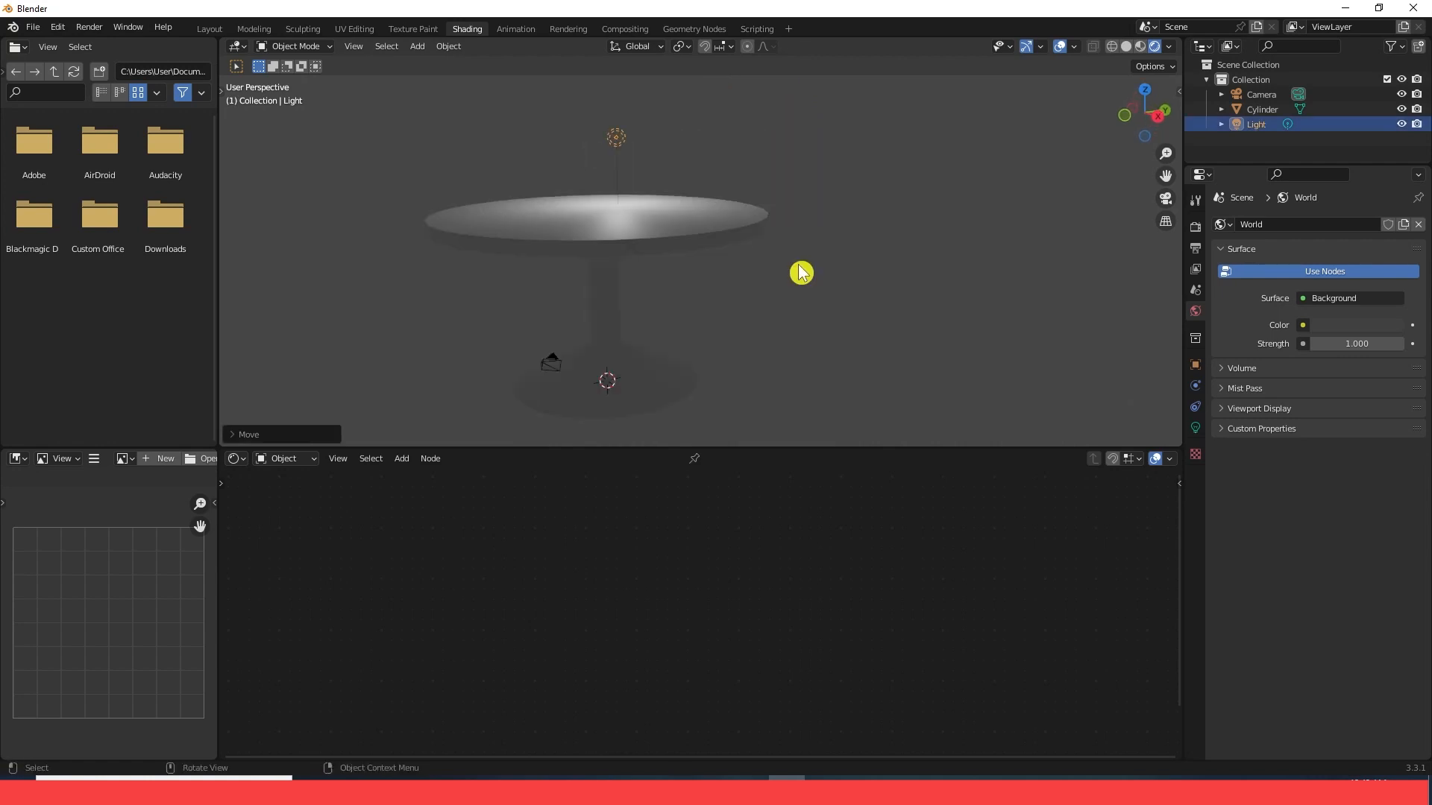
# Select the table and create a new material for it
pyautogui.click(630, 247)
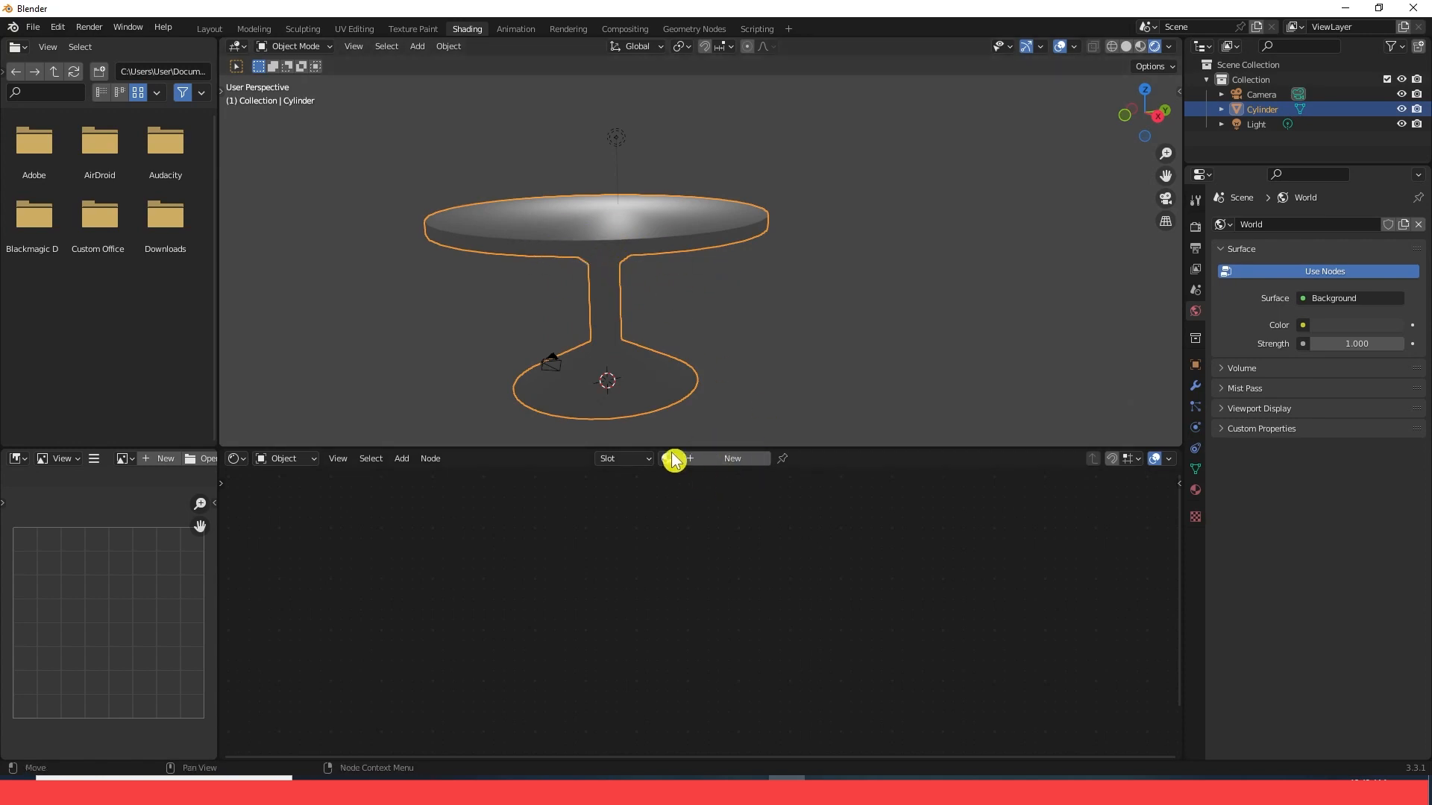
pyautogui.click(715, 459)
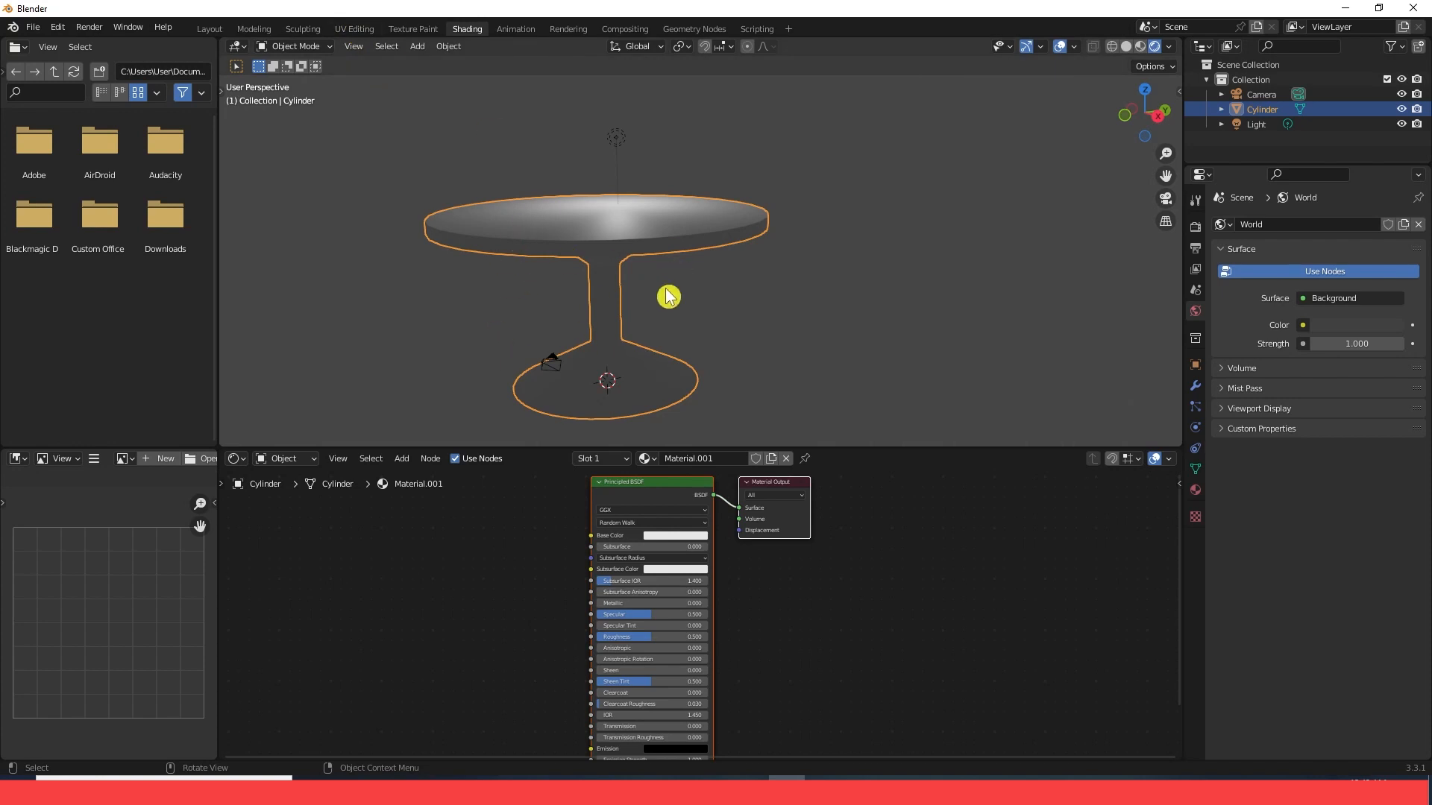
pyautogui.scroll(1, 699, 267)
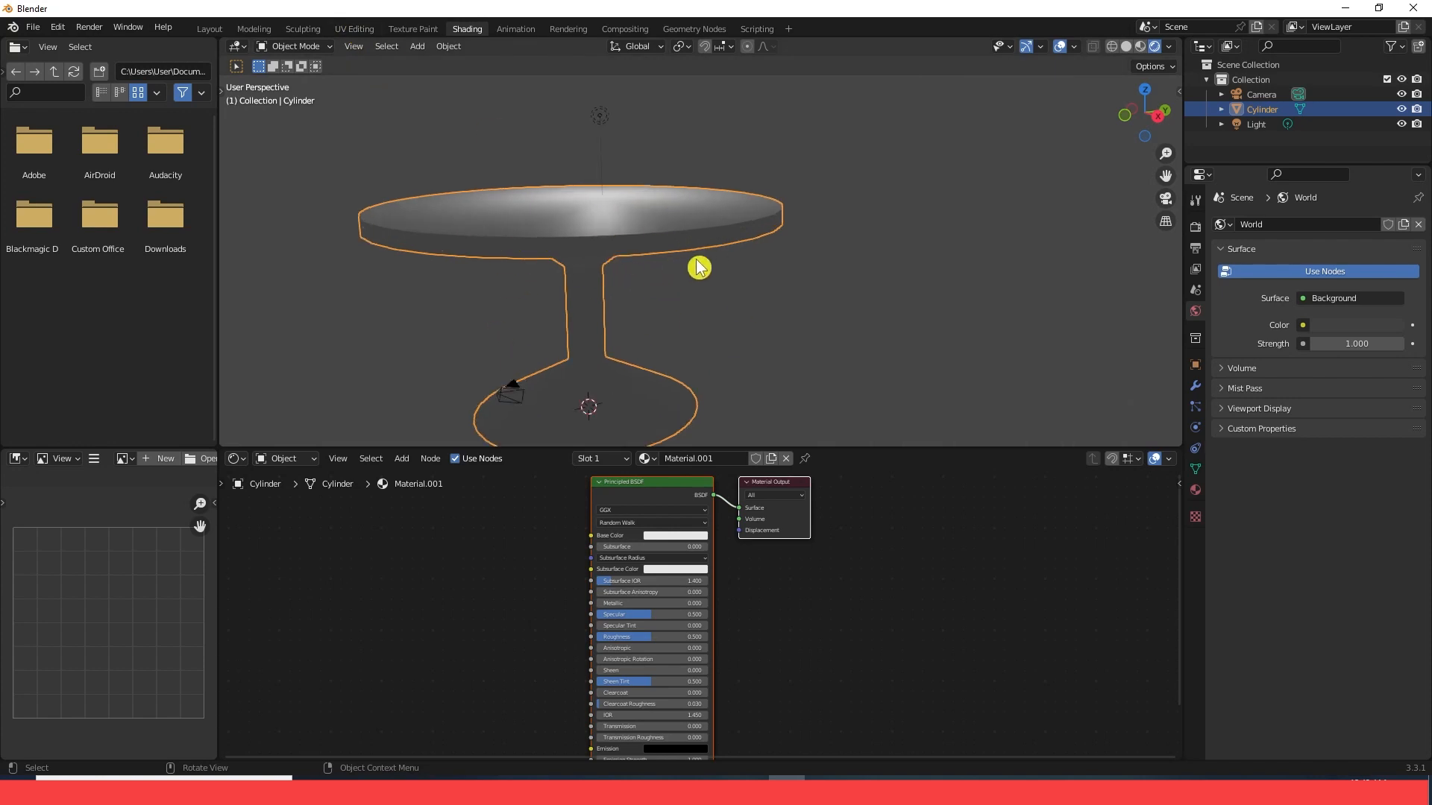
# Add an Image Texture node beside the Principled BSDF node in the table's material
pyautogui.click(442, 584)
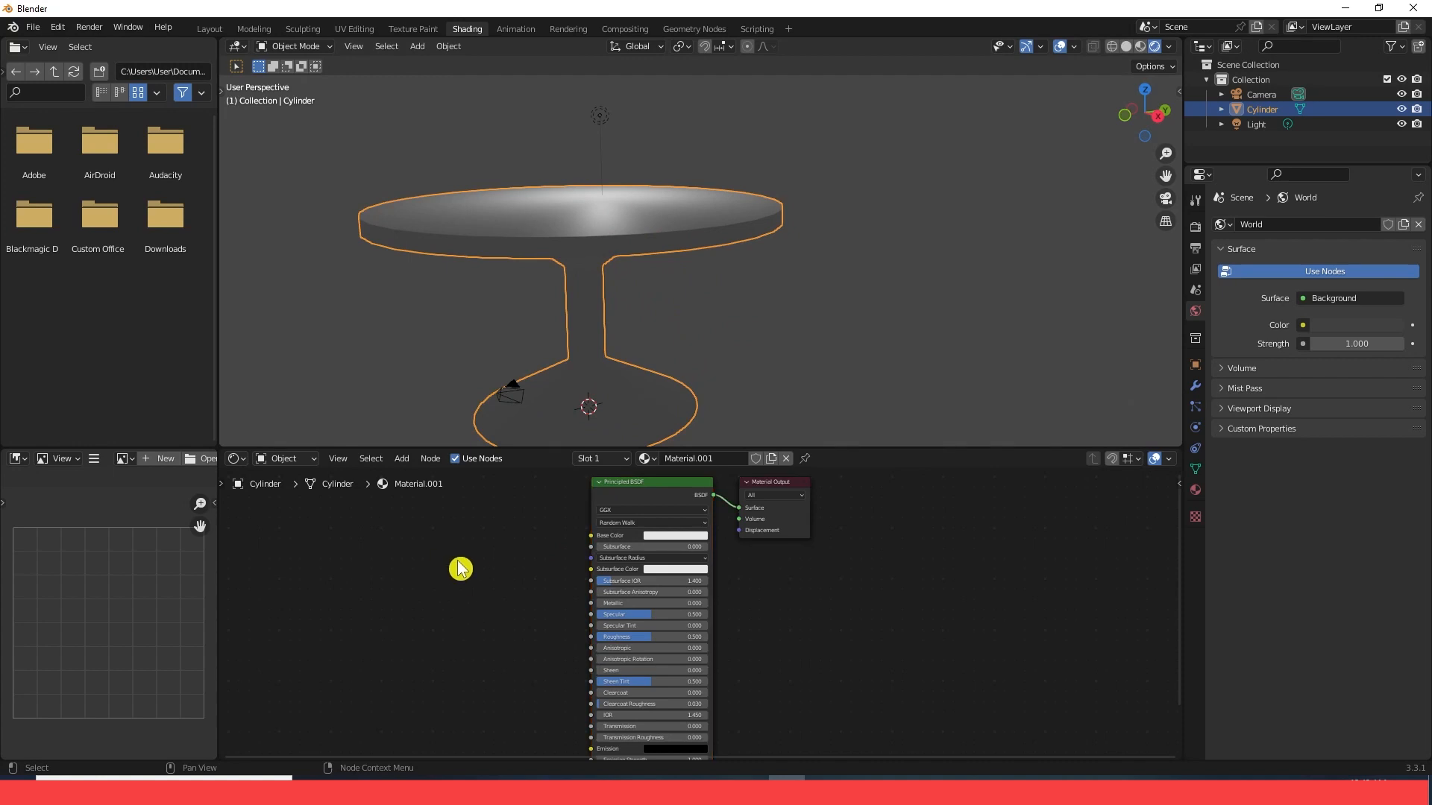
pyautogui.hotkey('shift', 'a')
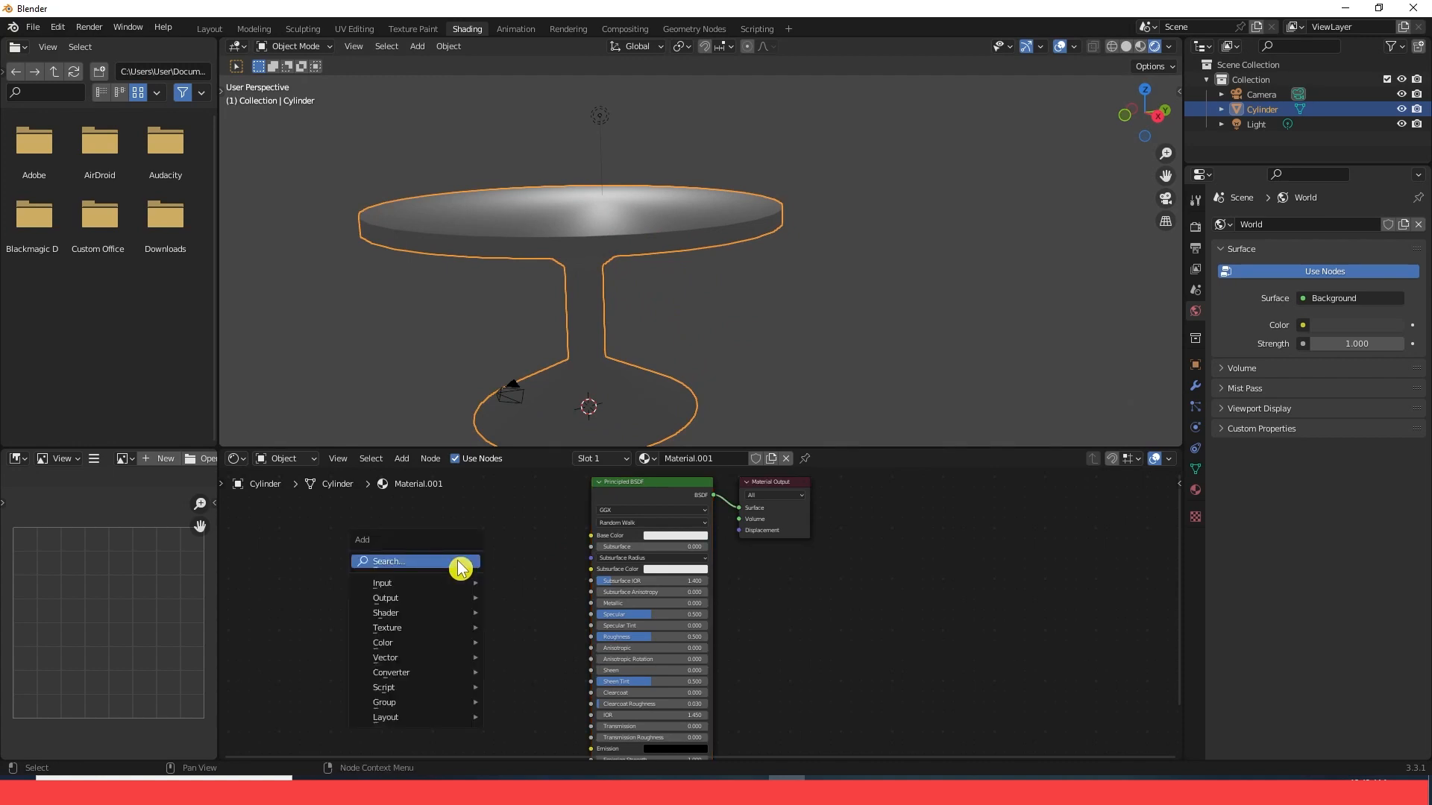
pyautogui.click(413, 564)
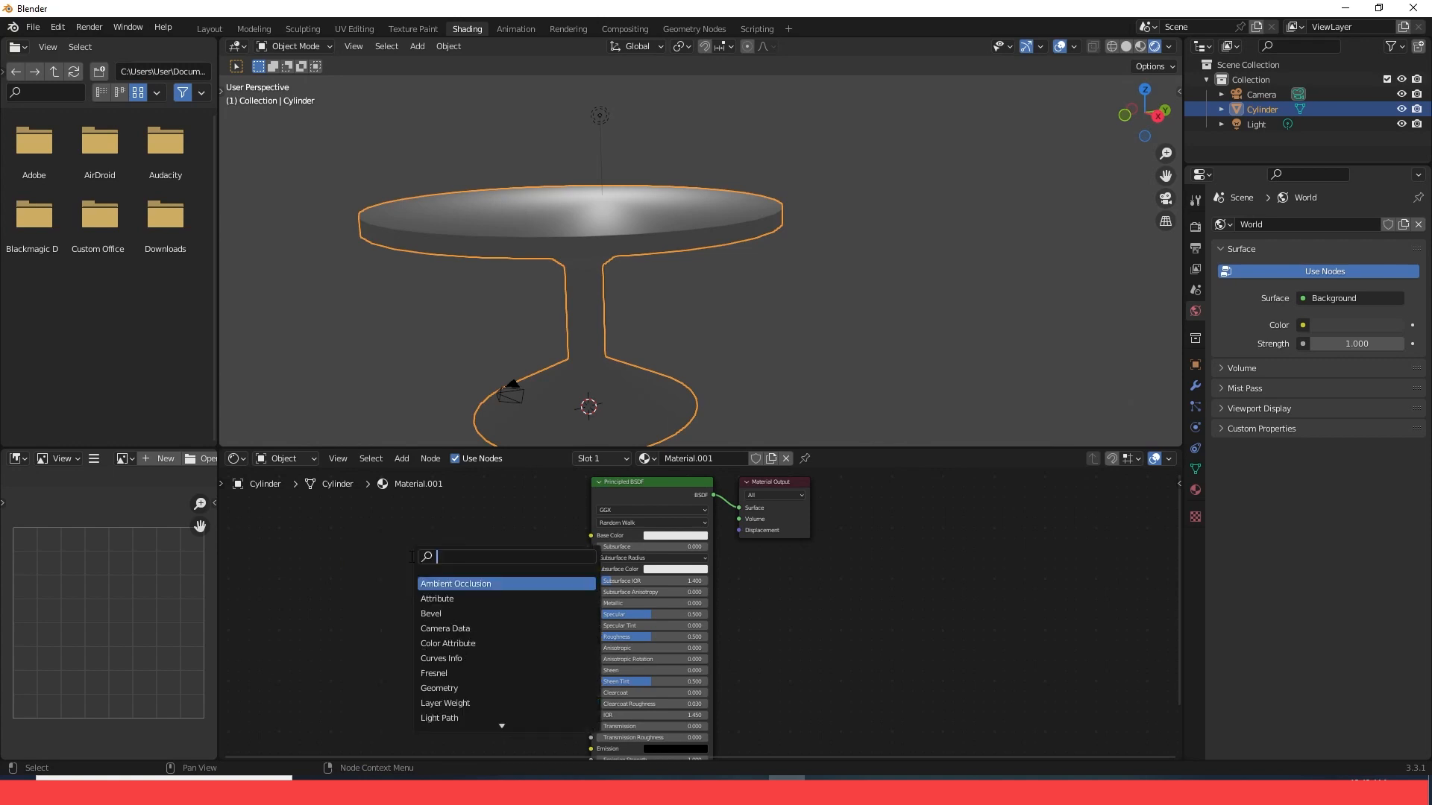
pyautogui.write('image')
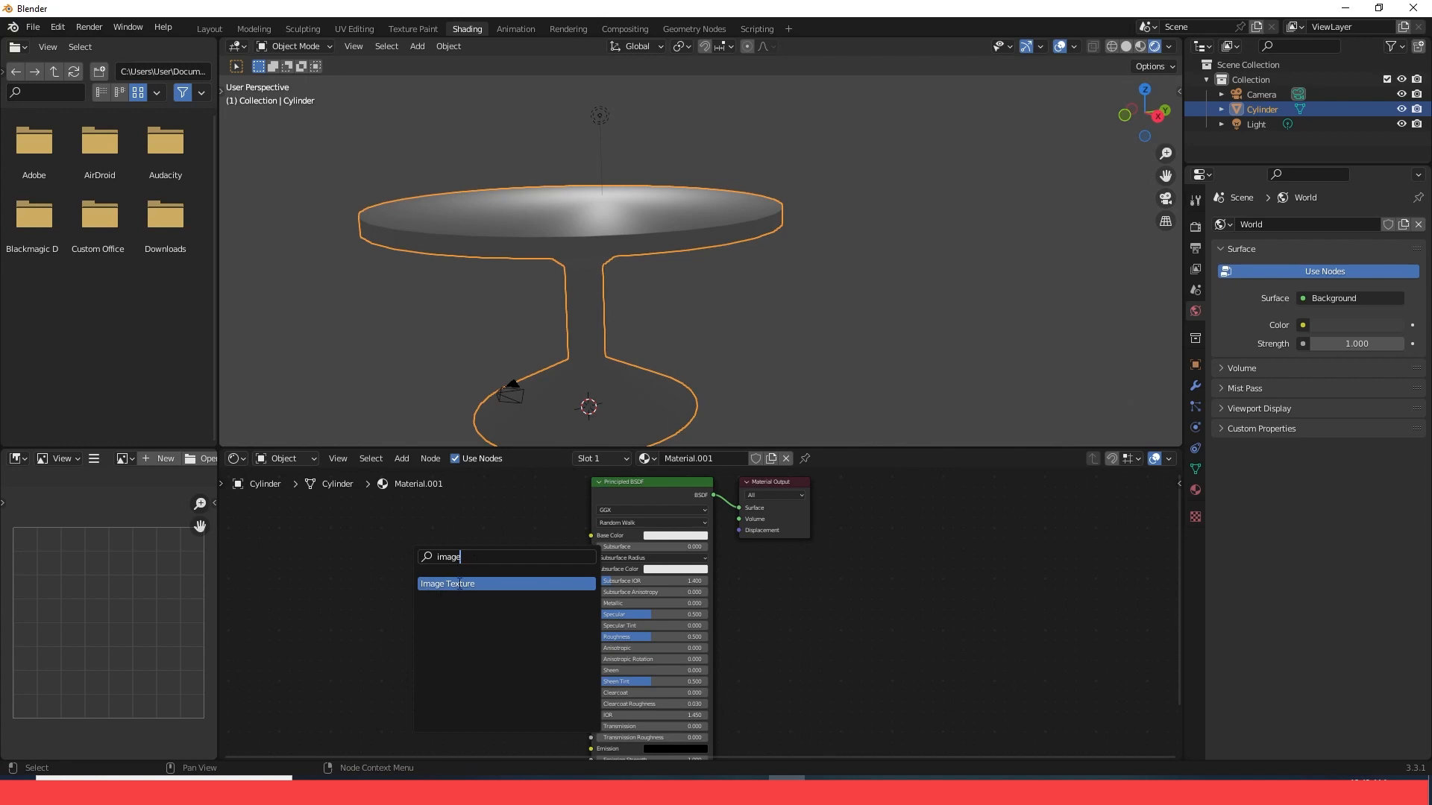
pyautogui.click(457, 583)
pyautogui.click(433, 578)
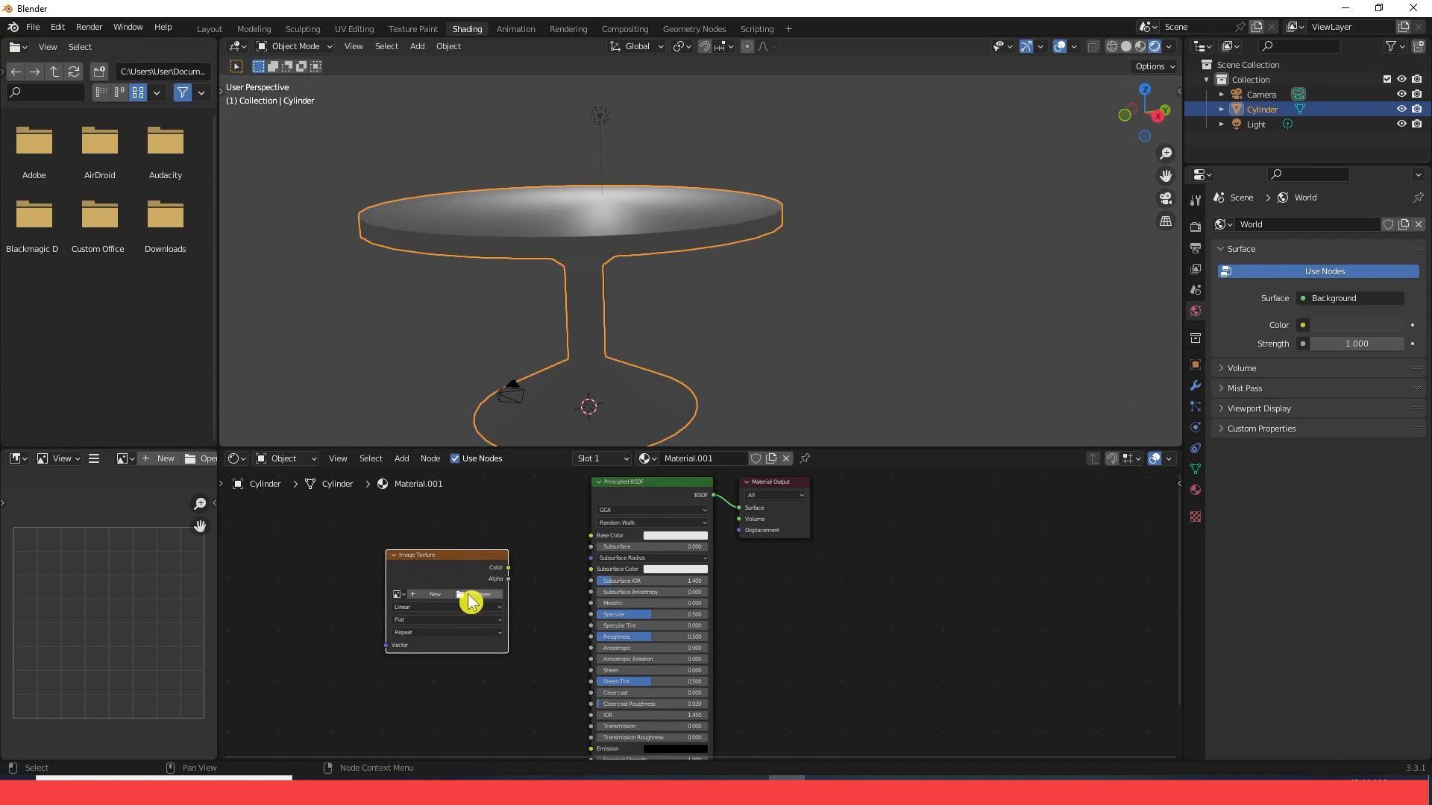
# Load rough_wood_diff_4k.jpg from the textures folder into the Image Texture node
pyautogui.click(472, 595)
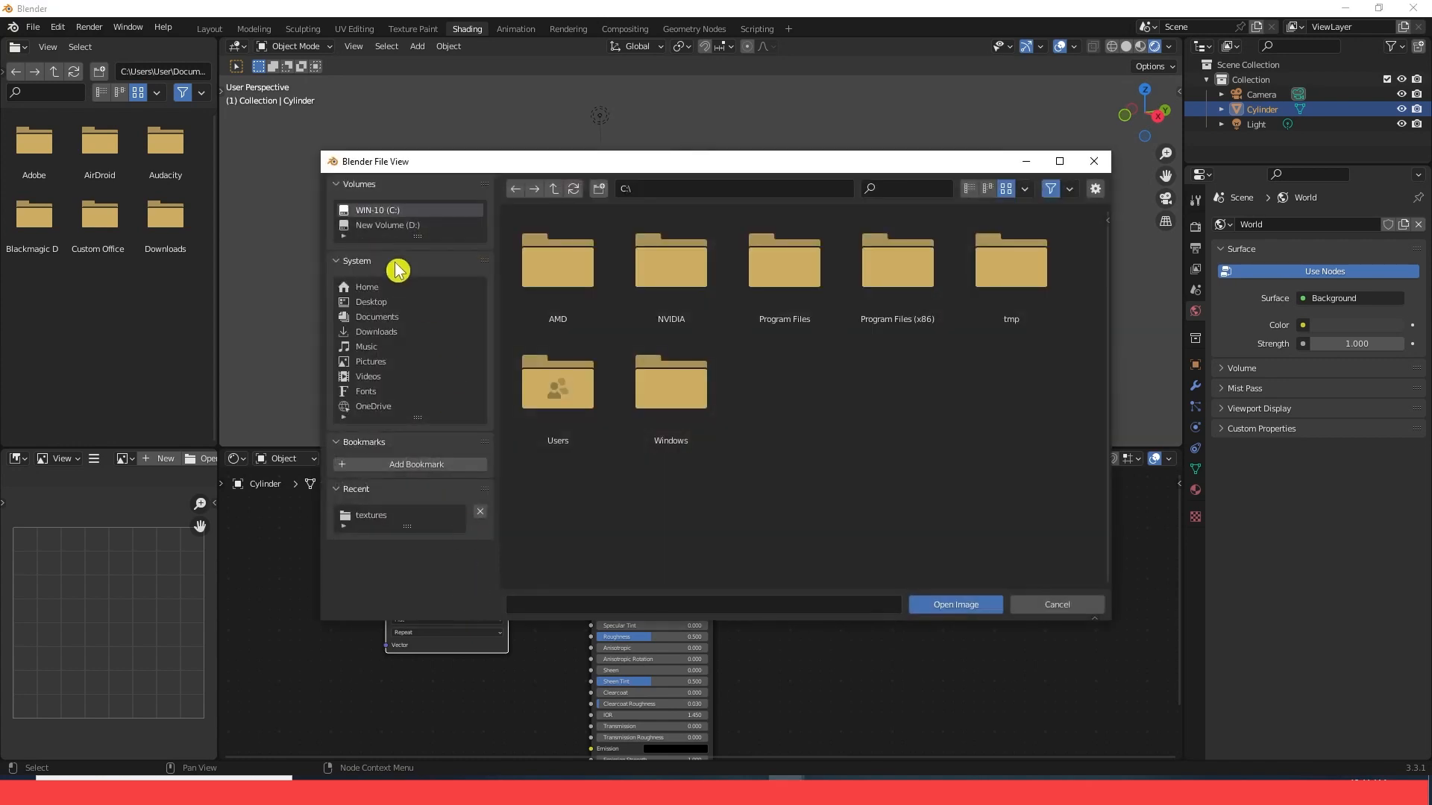
pyautogui.click(374, 226)
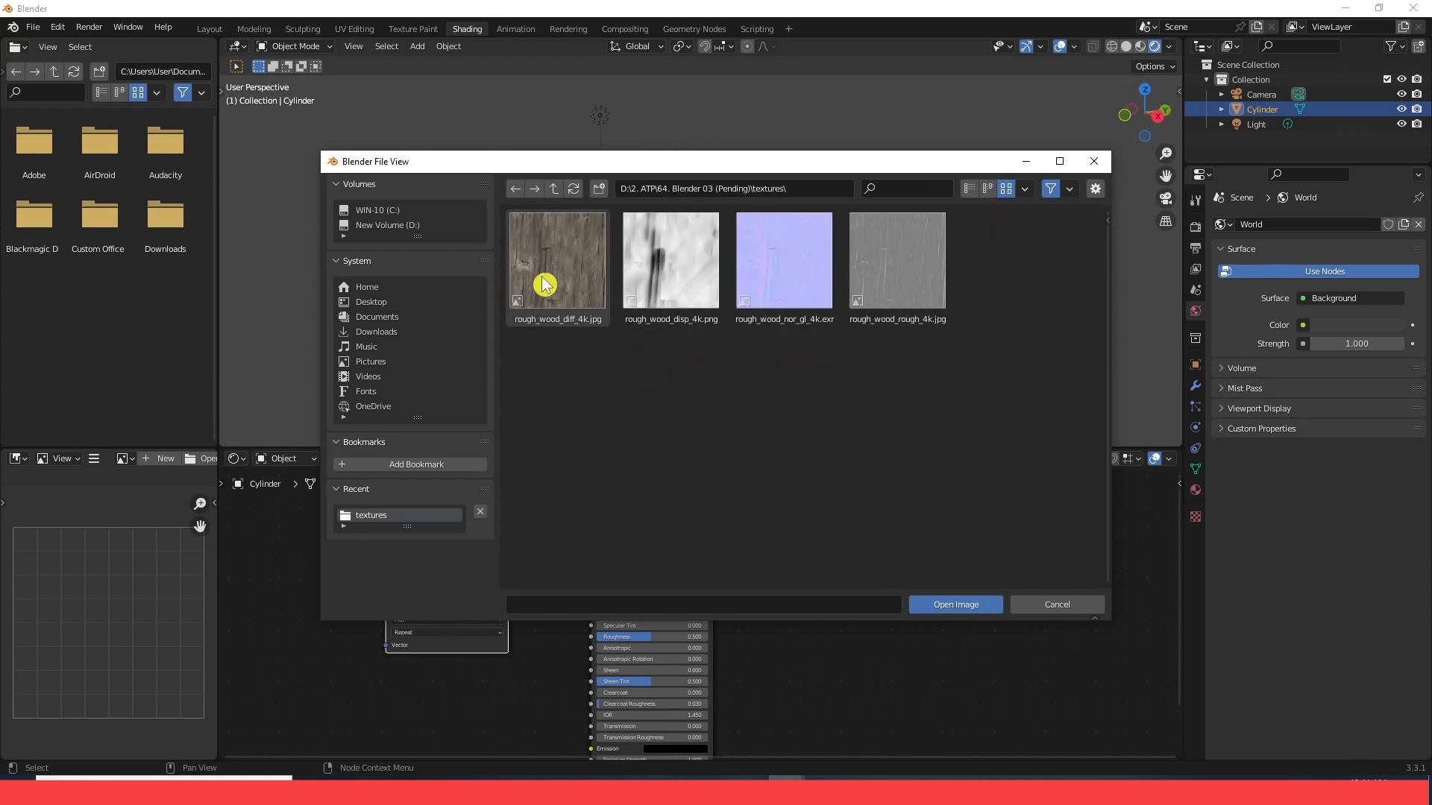
pyautogui.click(557, 261)
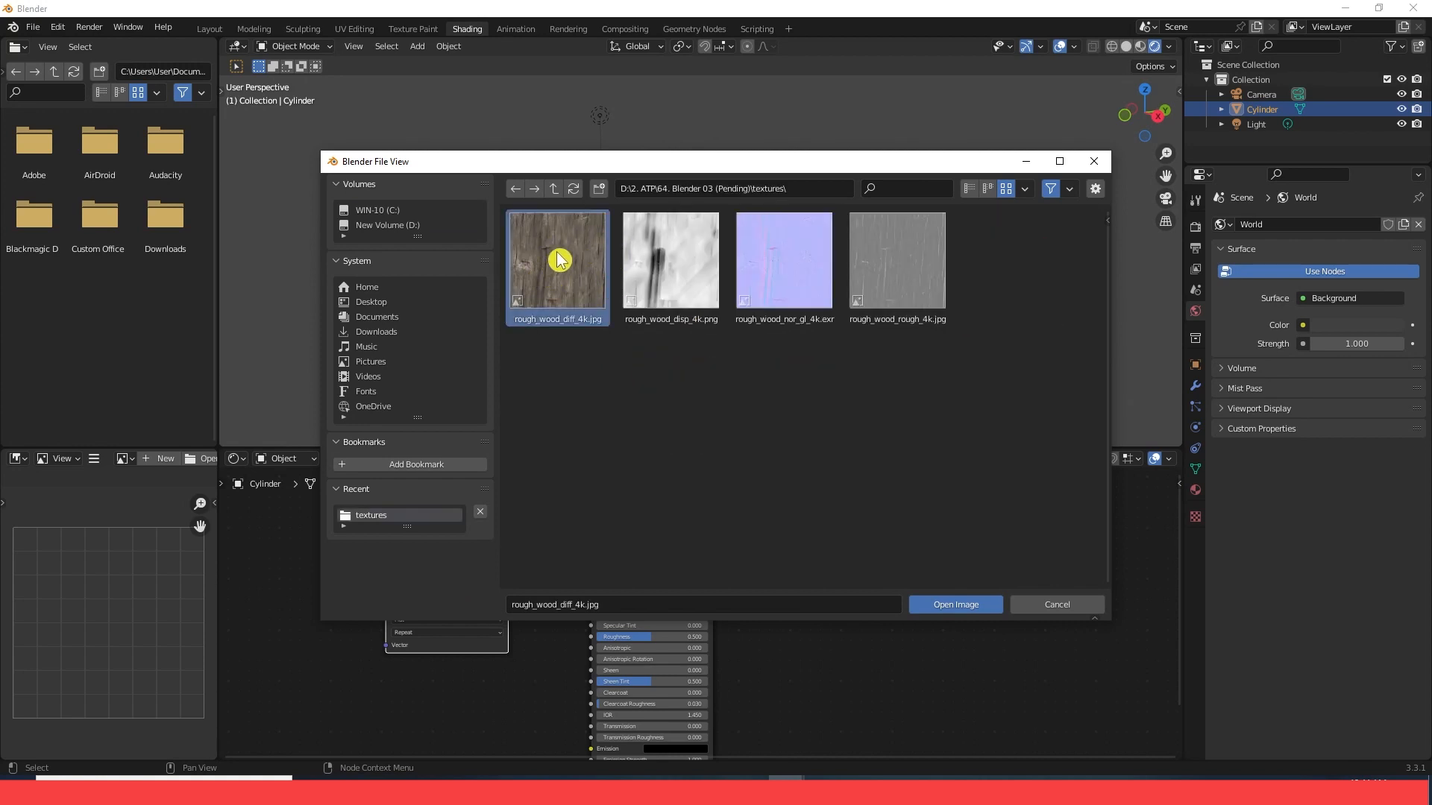
pyautogui.click(952, 604)
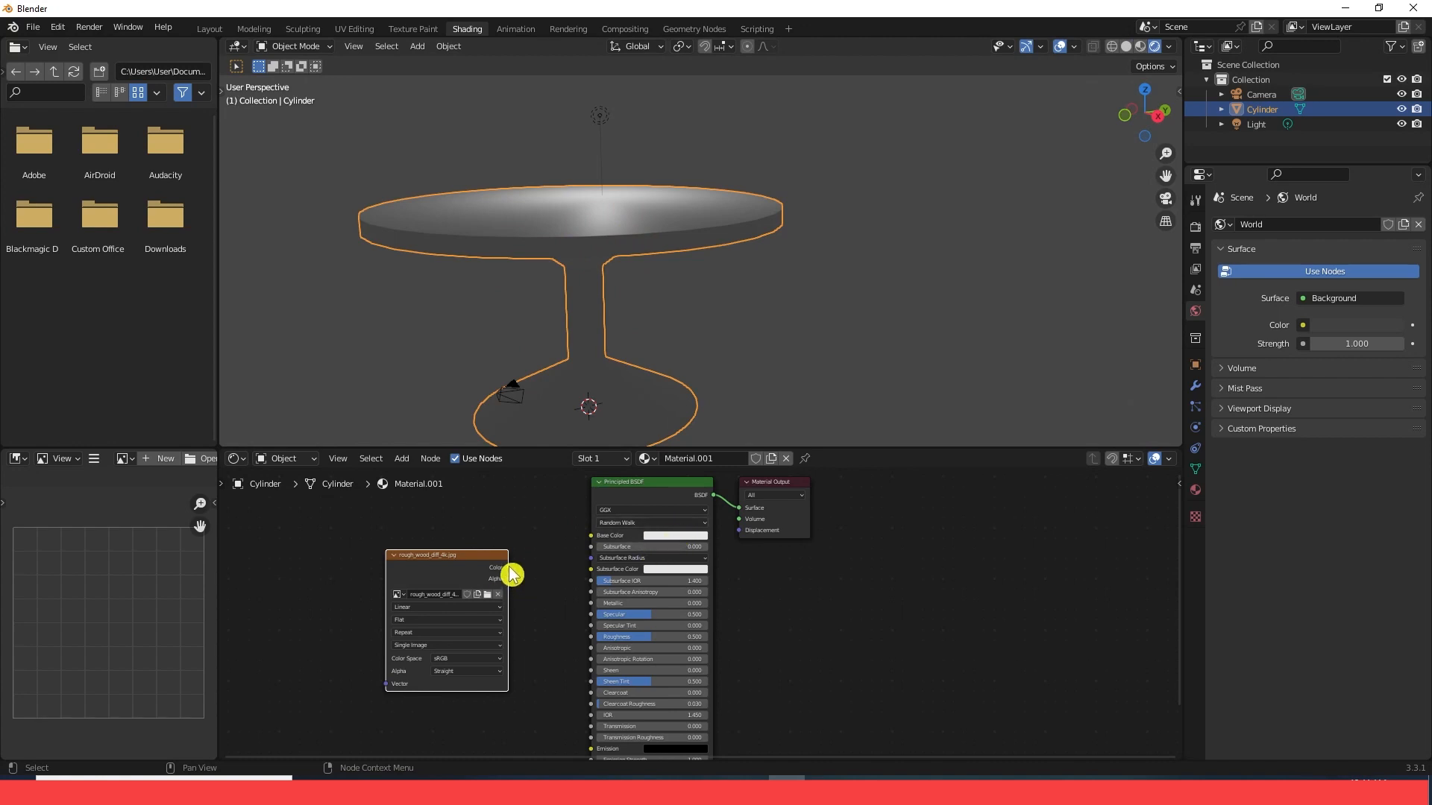
# Connect the wood texture's Color output to the Principled BSDF's Base Color and inspect the textured table
pyautogui.moveTo(508, 568); pyautogui.dragTo(604, 543)
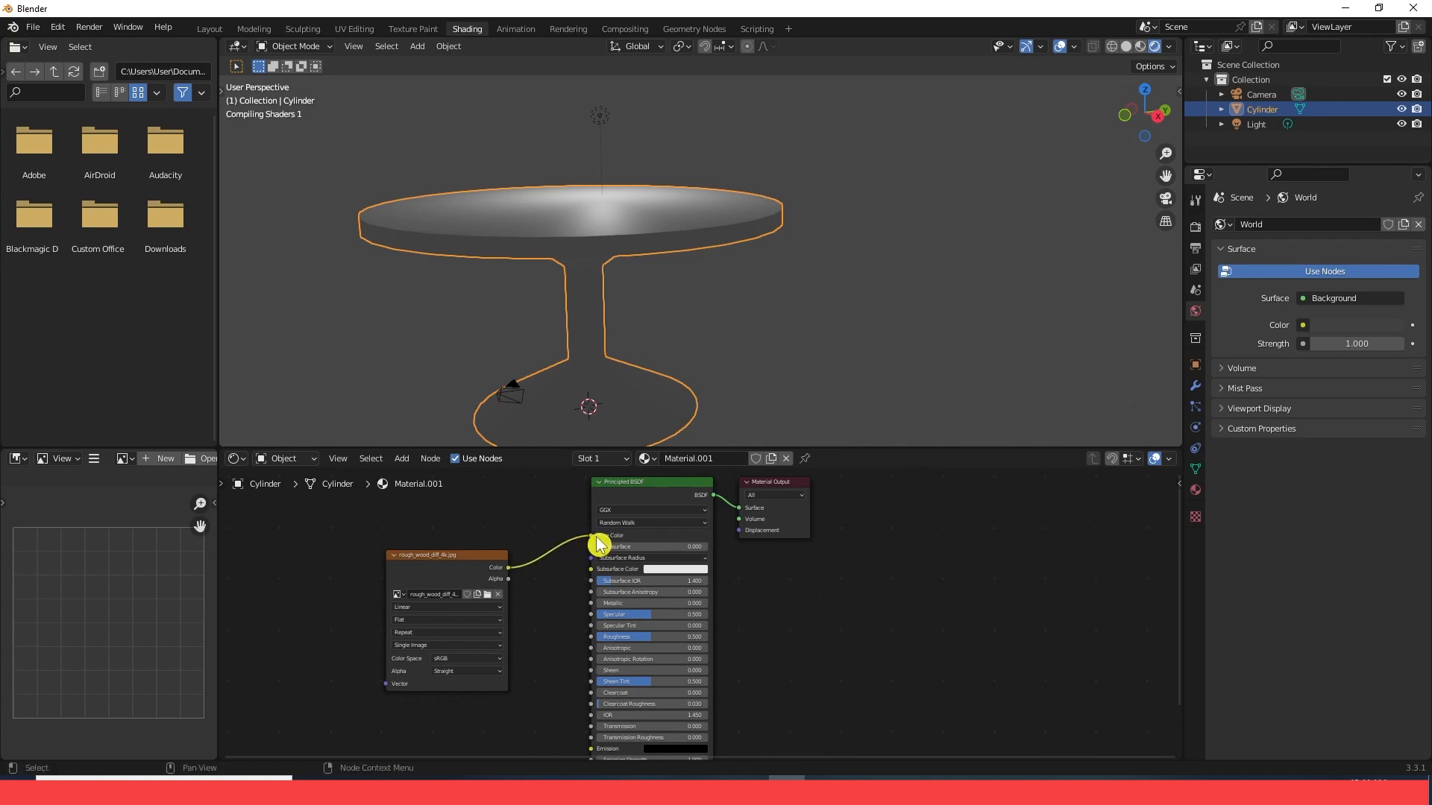
pyautogui.moveTo(681, 261); pyautogui.dragTo(869, 276, button='middle')
pyautogui.scroll(-3, 835, 231)
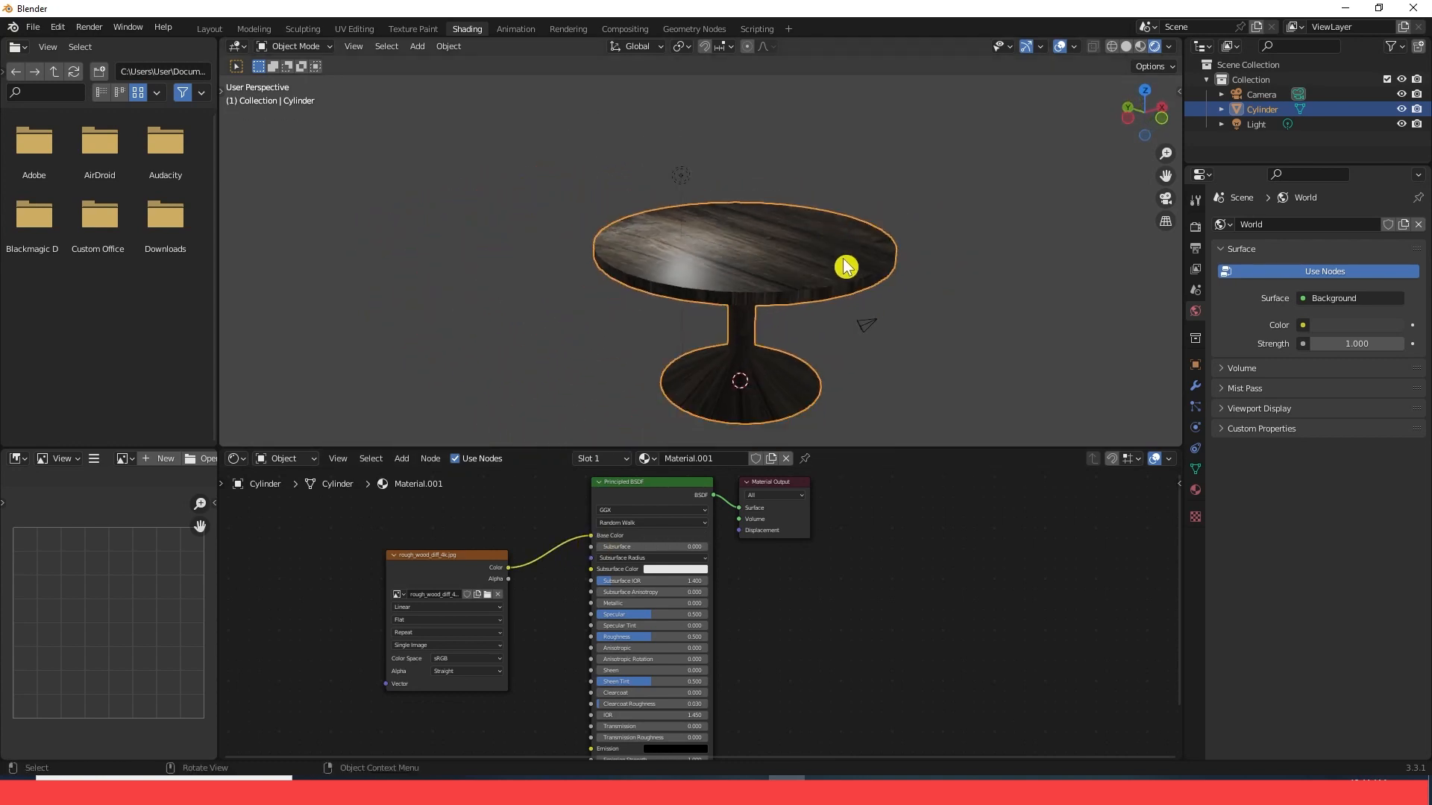
pyautogui.scroll(3, 835, 272)
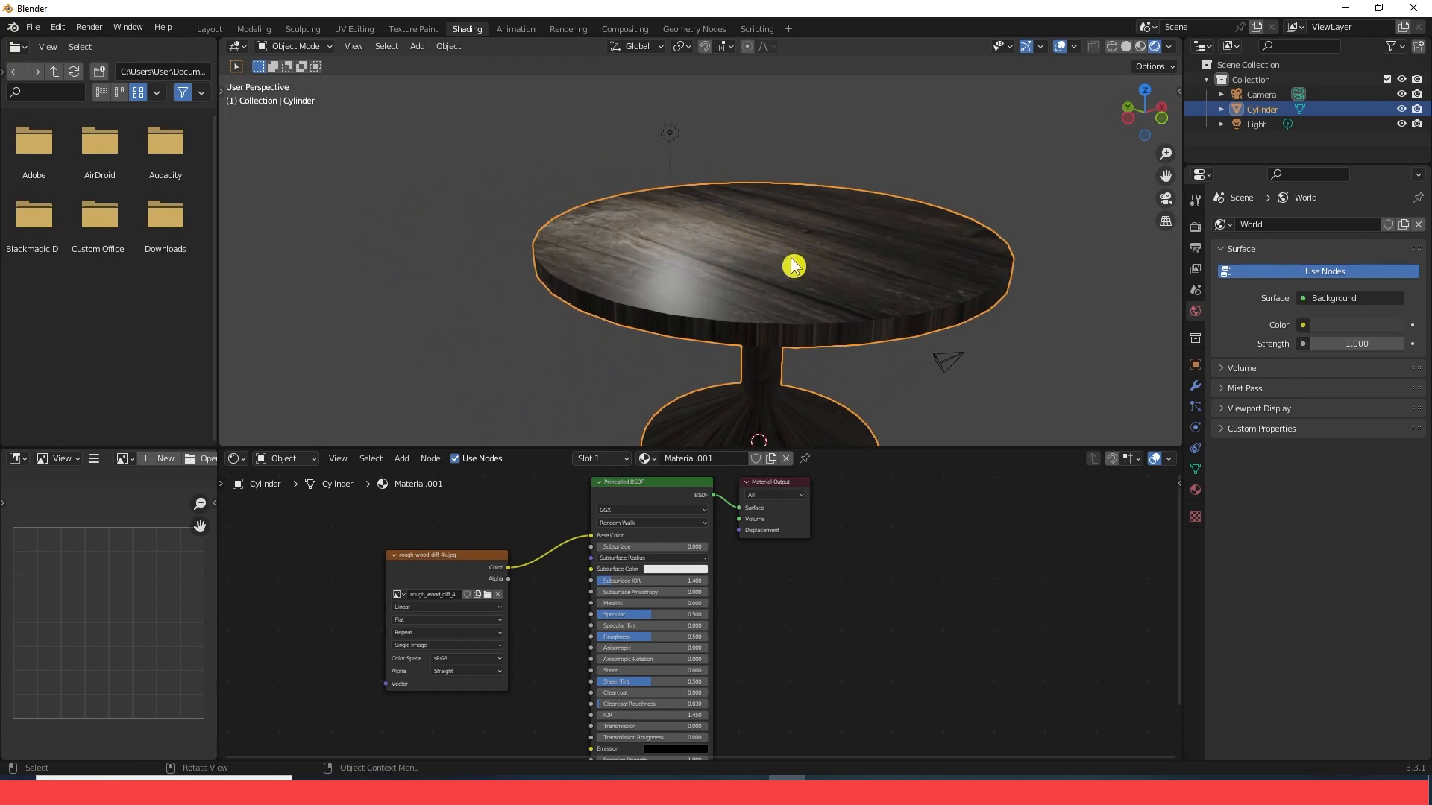
# Return to the Layout workspace and show the wooden table in Material Preview shading
pyautogui.click(208, 29)
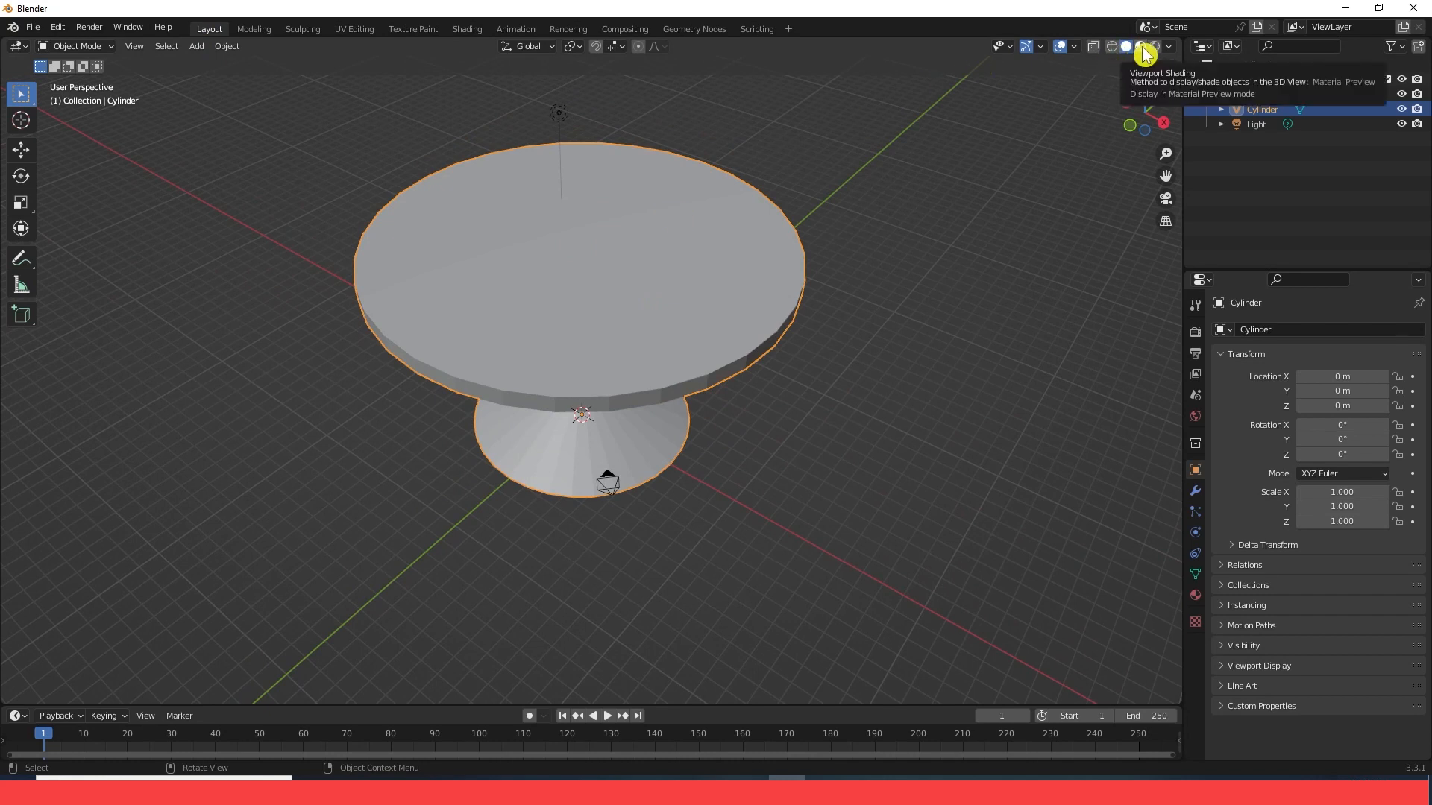
pyautogui.click(1140, 47)
pyautogui.moveTo(946, 230)
pyautogui.mouseDown(button='middle')
pyautogui.moveTo(948, 187)
pyautogui.moveTo(944, 260)
pyautogui.mouseUp(button='middle')
pyautogui.moveTo(625, 289); pyautogui.dragTo(694, 273, button='middle')
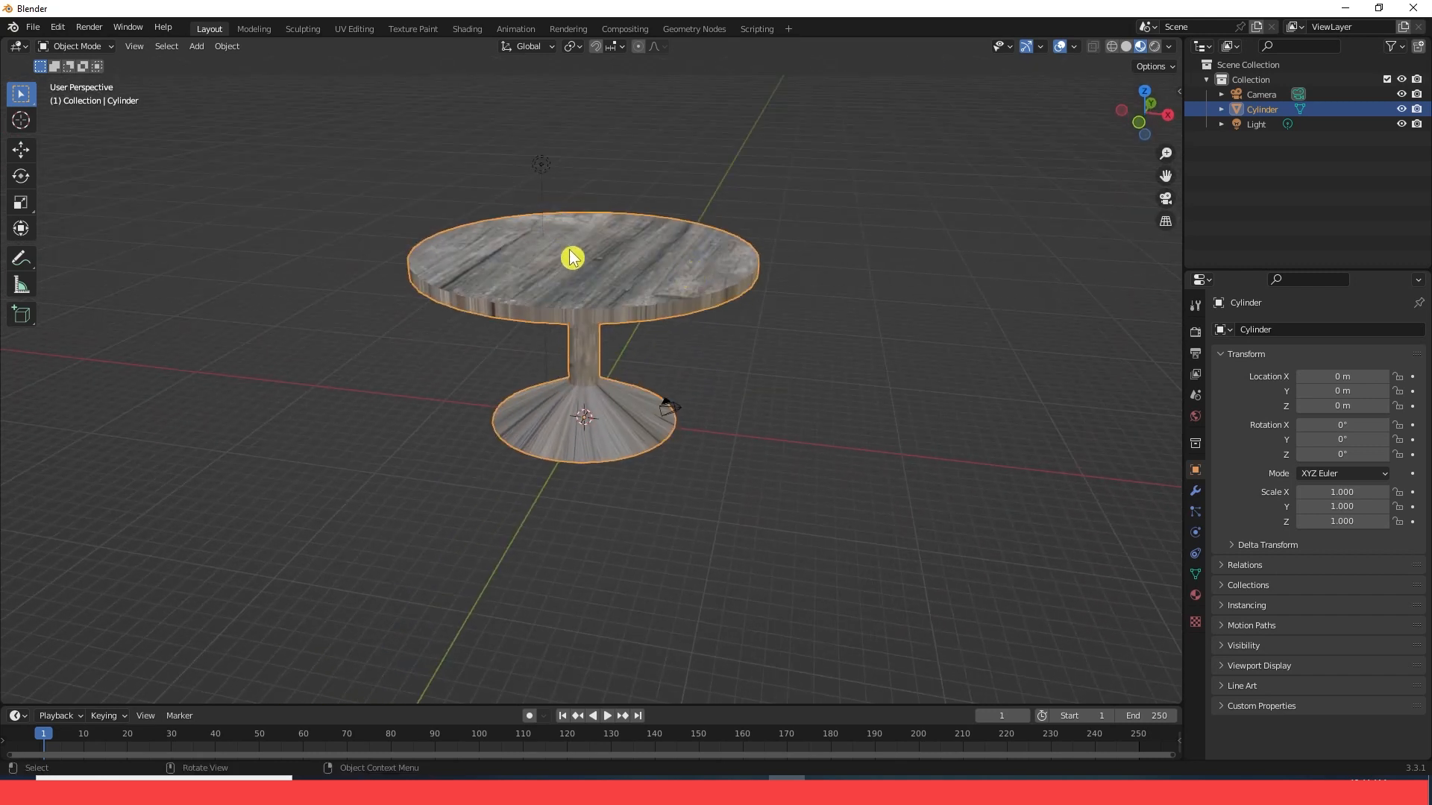
# Render a still image from the current camera position, view it and close the render window
pyautogui.click(99, 29)
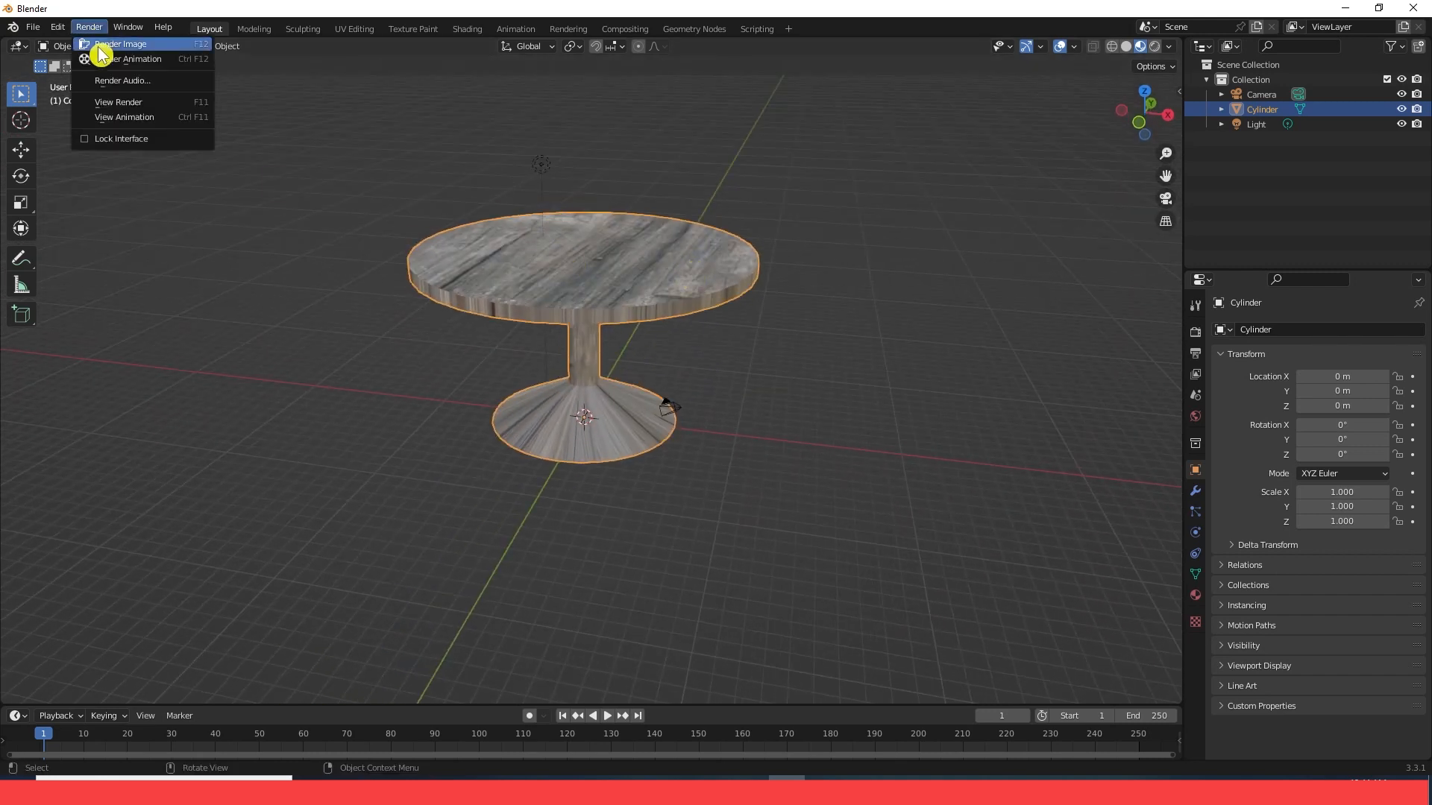
pyautogui.click(96, 44)
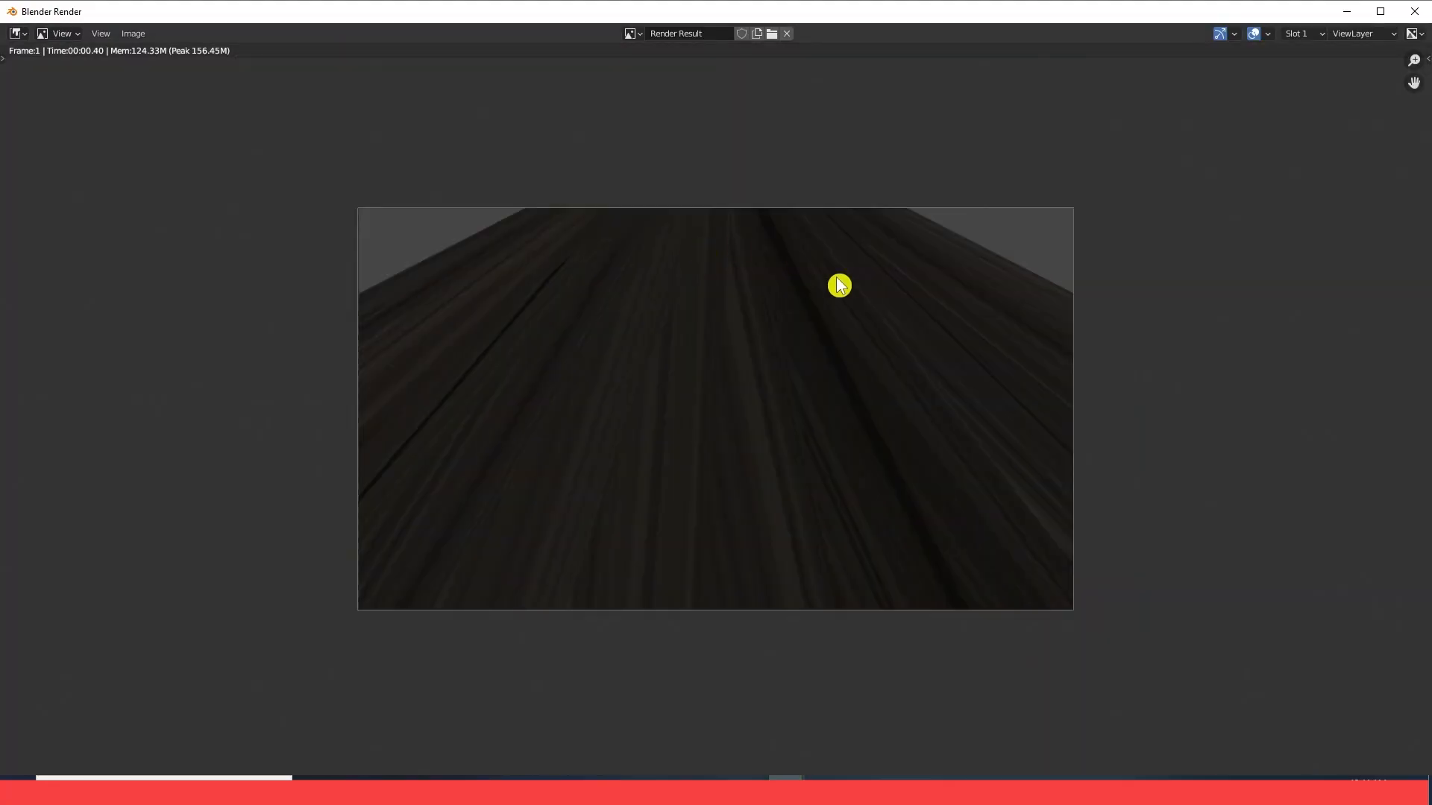
pyautogui.click(1424, 13)
# Select the camera, split the 3D viewport into two side-by-side views and show the camera's view in the second one
pyautogui.click(670, 407)
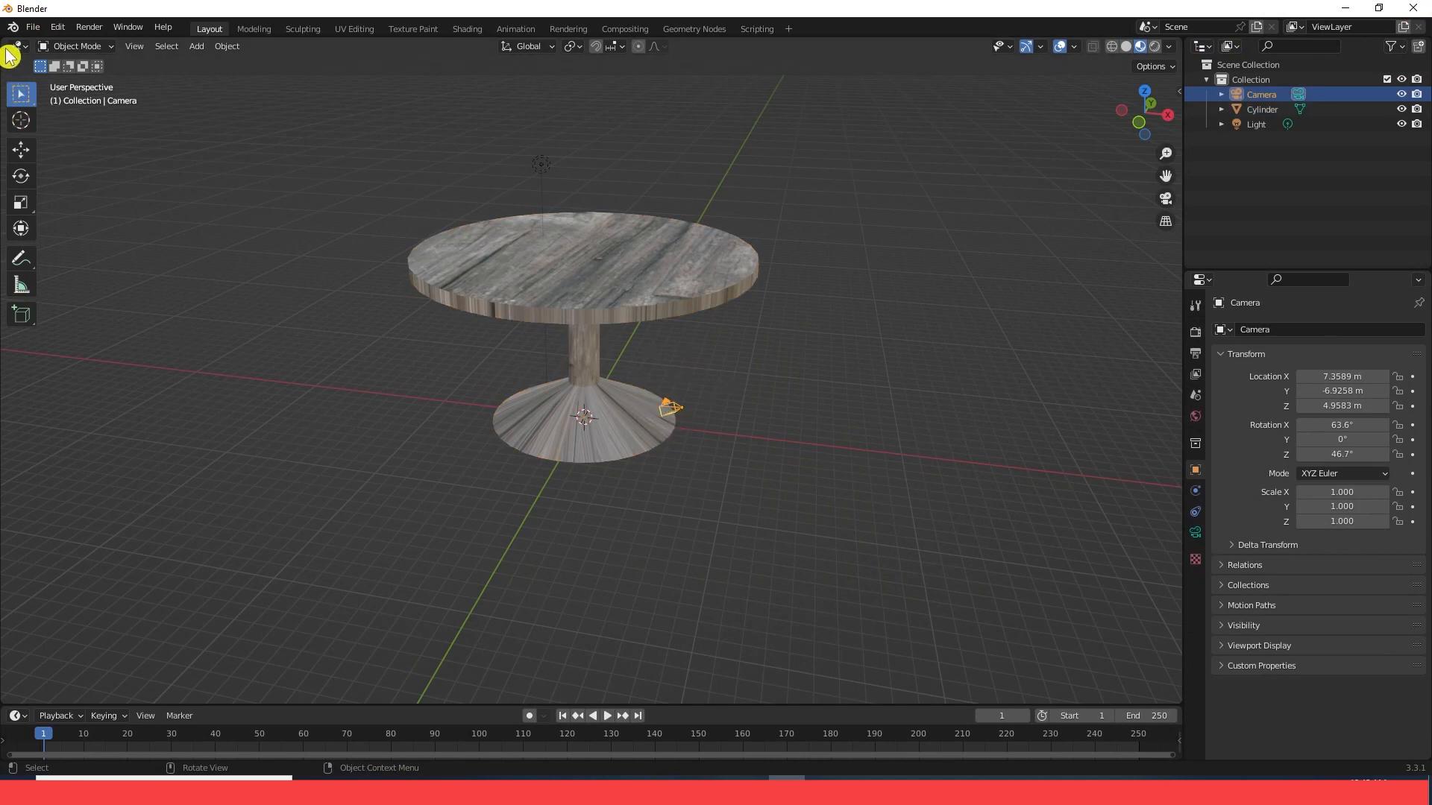
pyautogui.moveTo(6, 45); pyautogui.dragTo(944, 322)
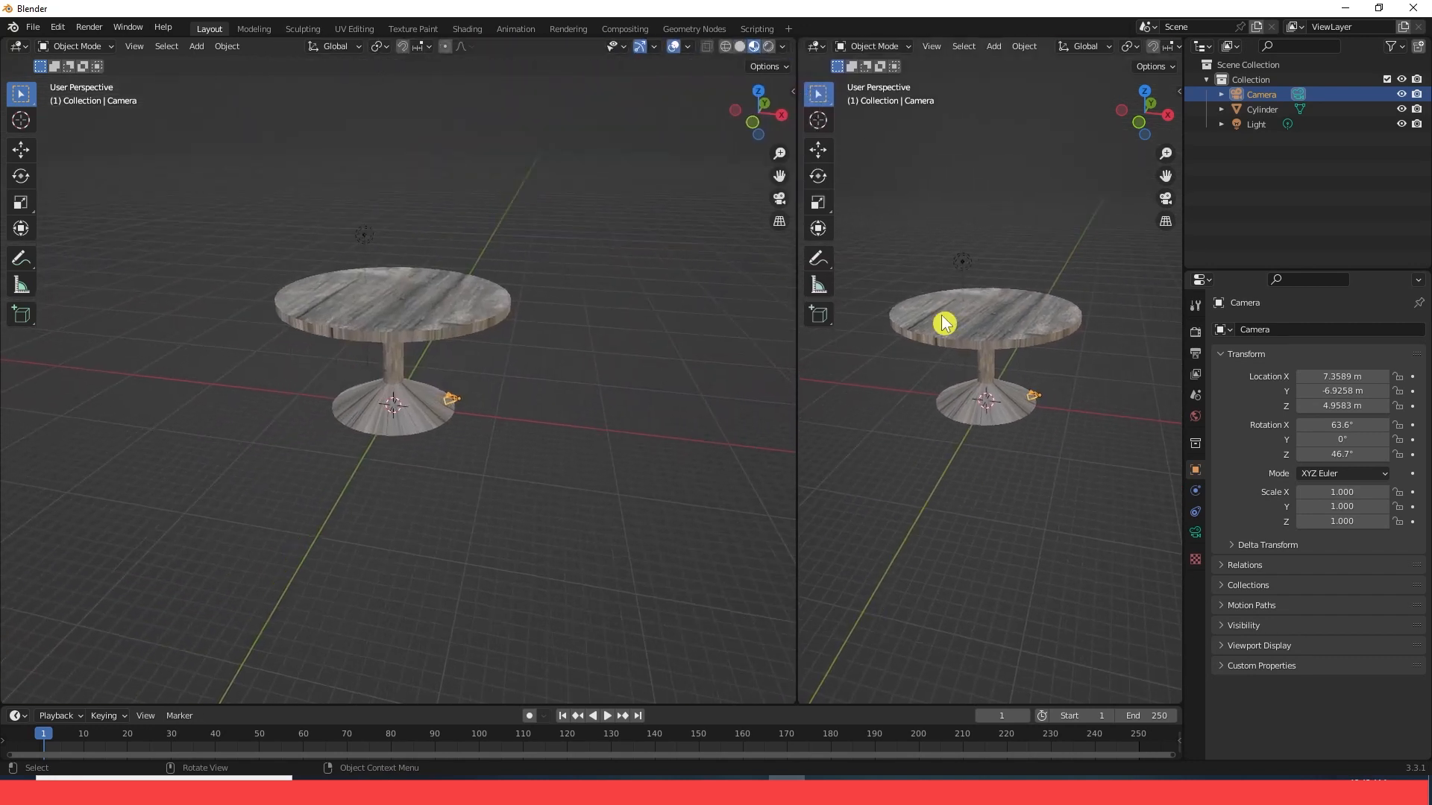
pyautogui.click(1042, 386)
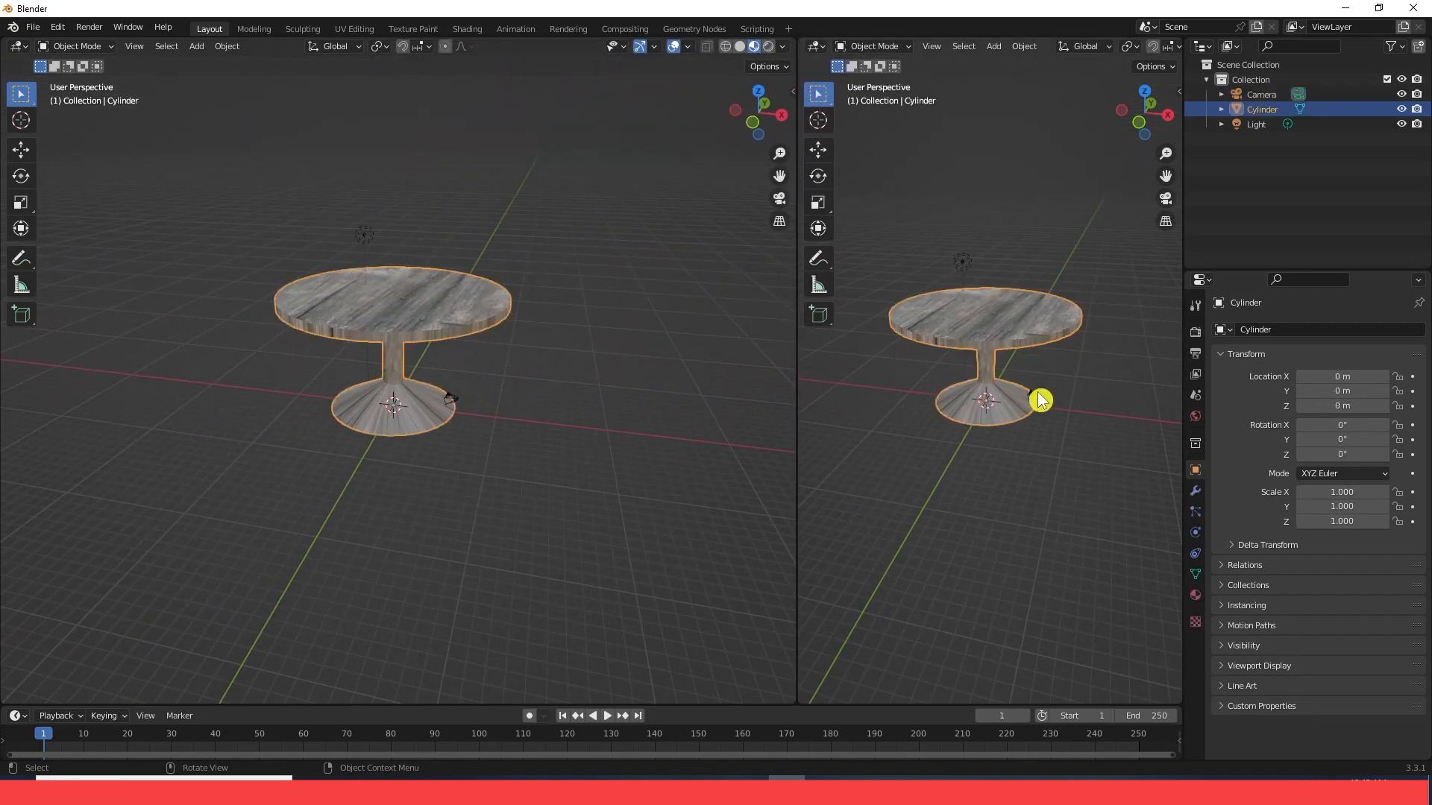
pyautogui.click(1037, 394)
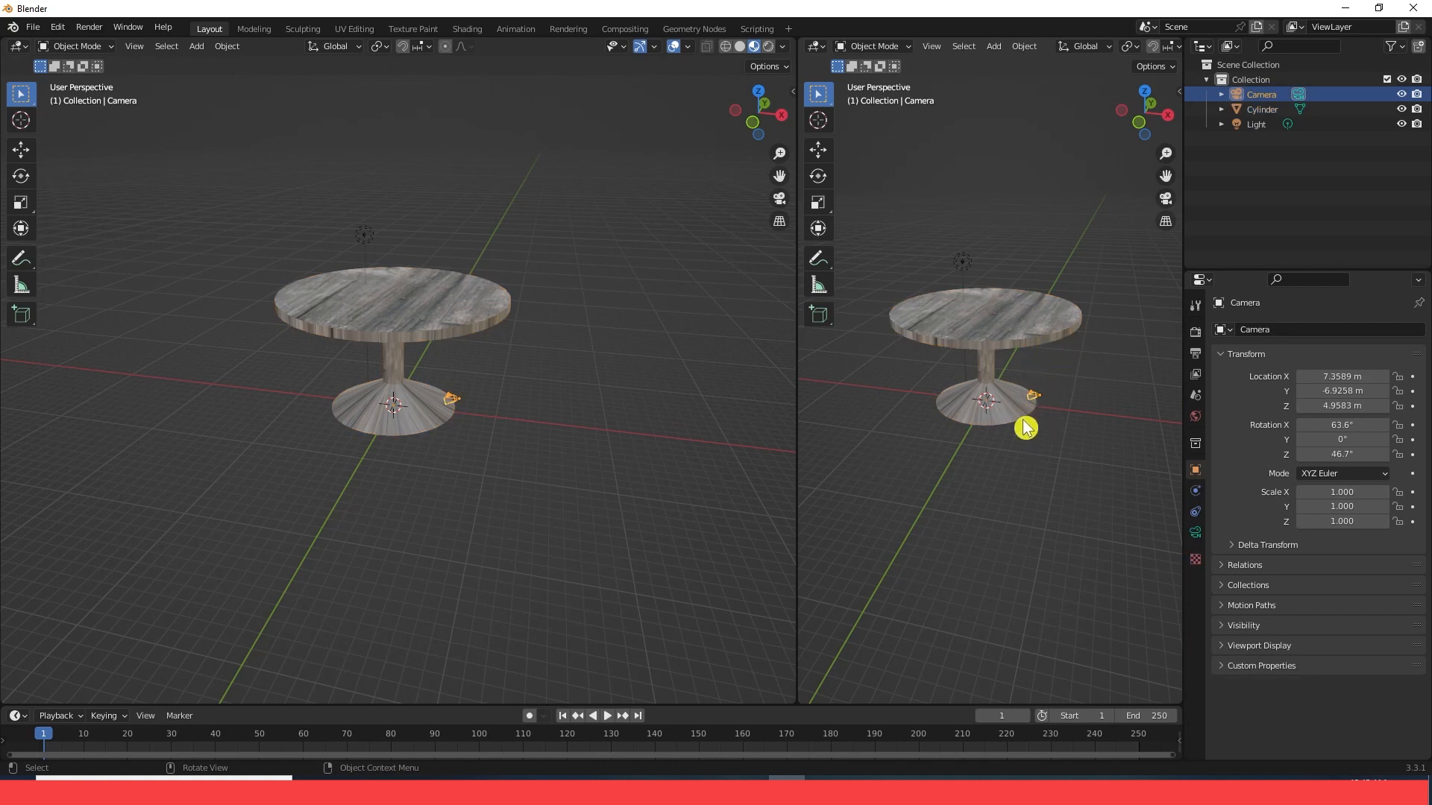
pyautogui.press('KP_0')
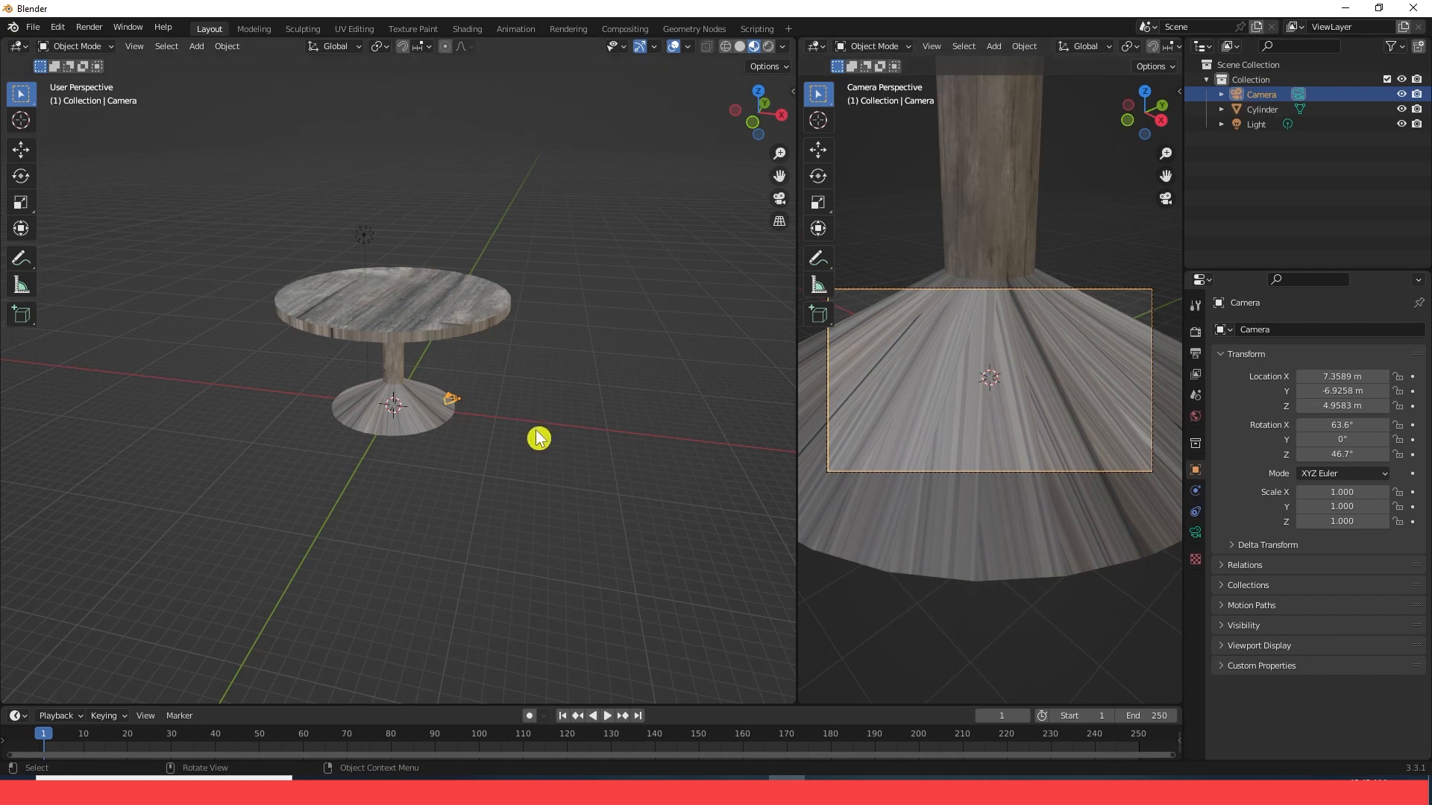
# Move the camera away from the table to about X 24.6 m, Y -22.6 m, Z 19.2 m, using the Transform tool
pyautogui.scroll(-2, 528, 412)
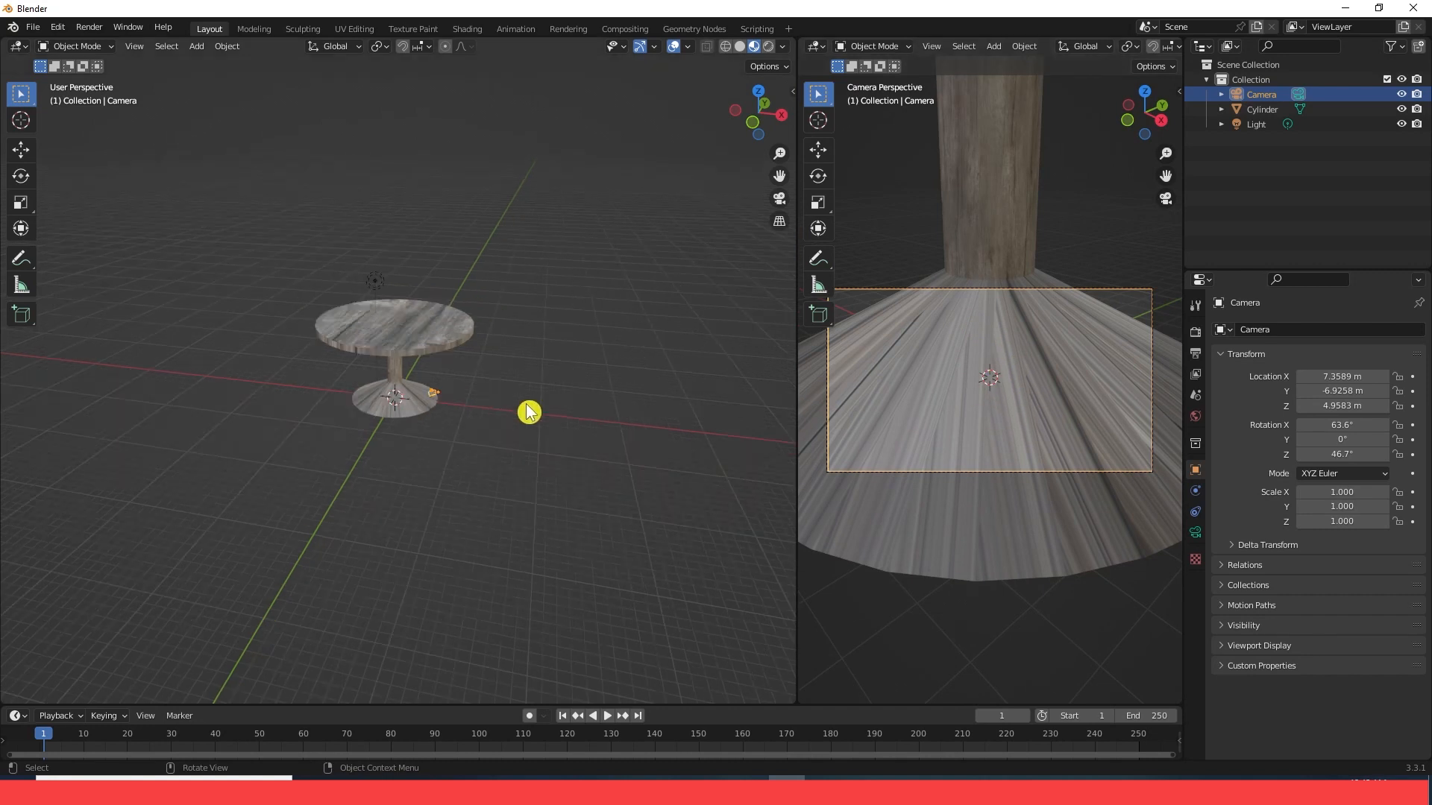
pyautogui.press('g')
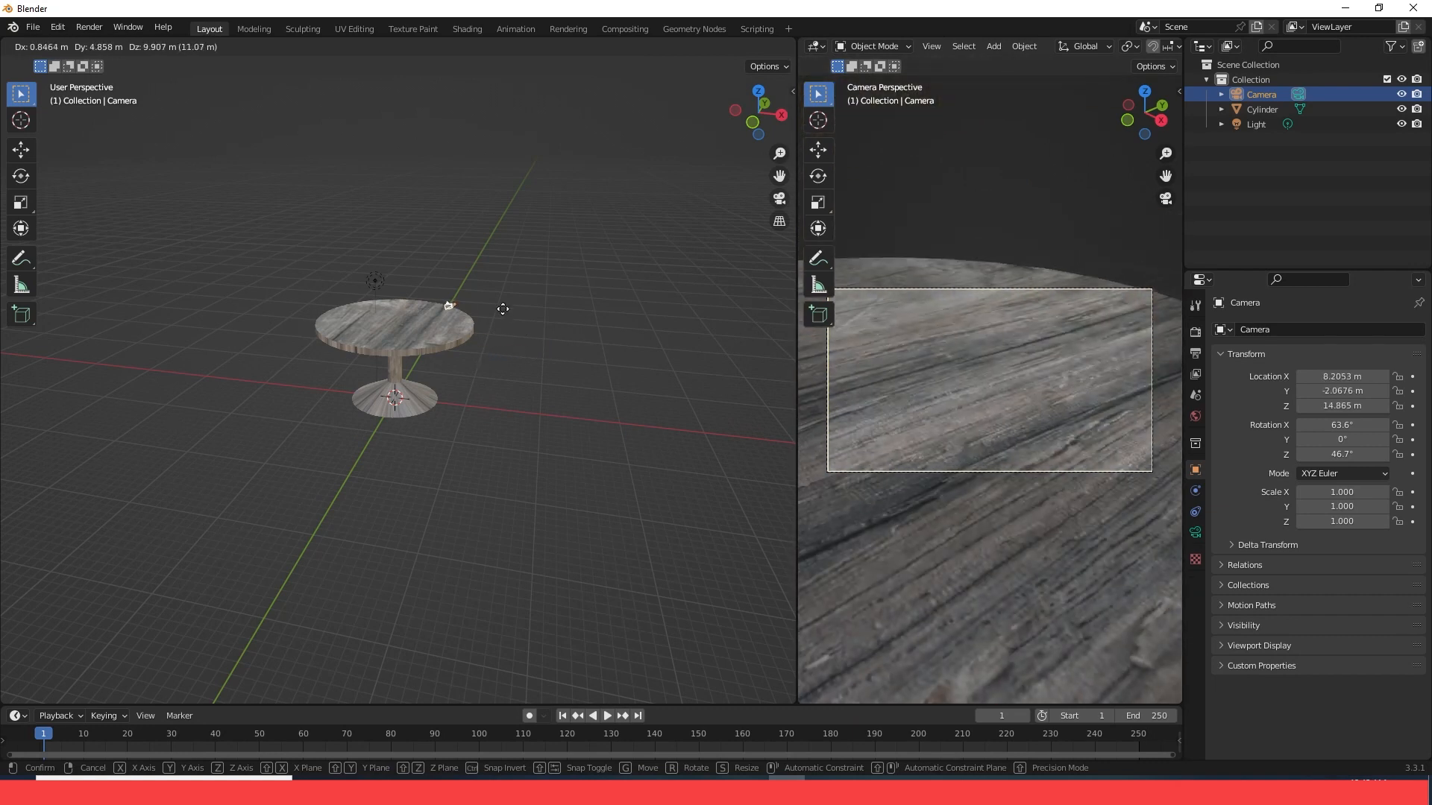
pyautogui.click(538, 358)
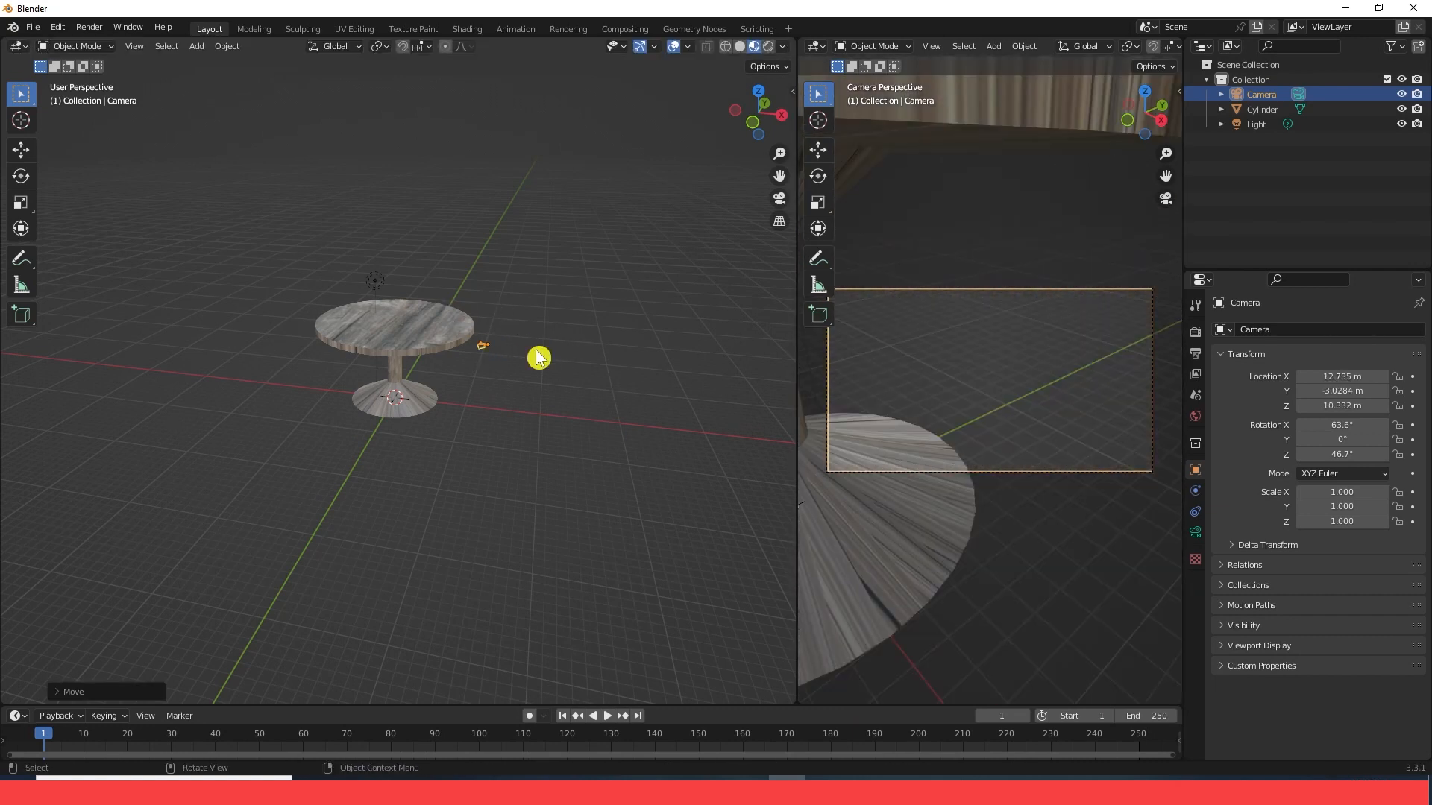
pyautogui.click(23, 231)
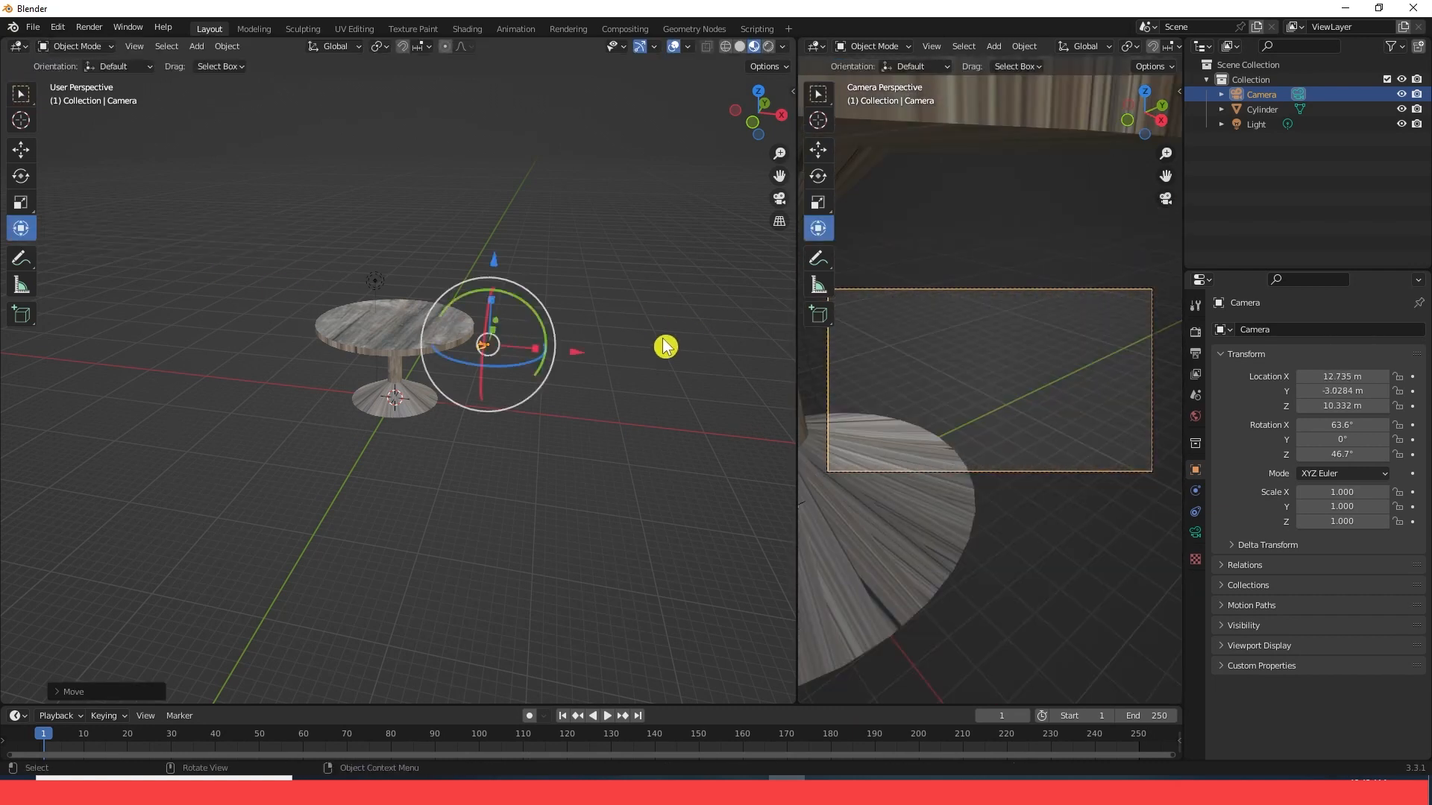
pyautogui.moveTo(489, 272); pyautogui.dragTo(691, 307)
pyautogui.moveTo(691, 306); pyautogui.dragTo(497, 380, button='middle')
pyautogui.moveTo(490, 380); pyautogui.dragTo(264, 403)
pyautogui.moveTo(265, 403); pyautogui.dragTo(532, 526, button='middle')
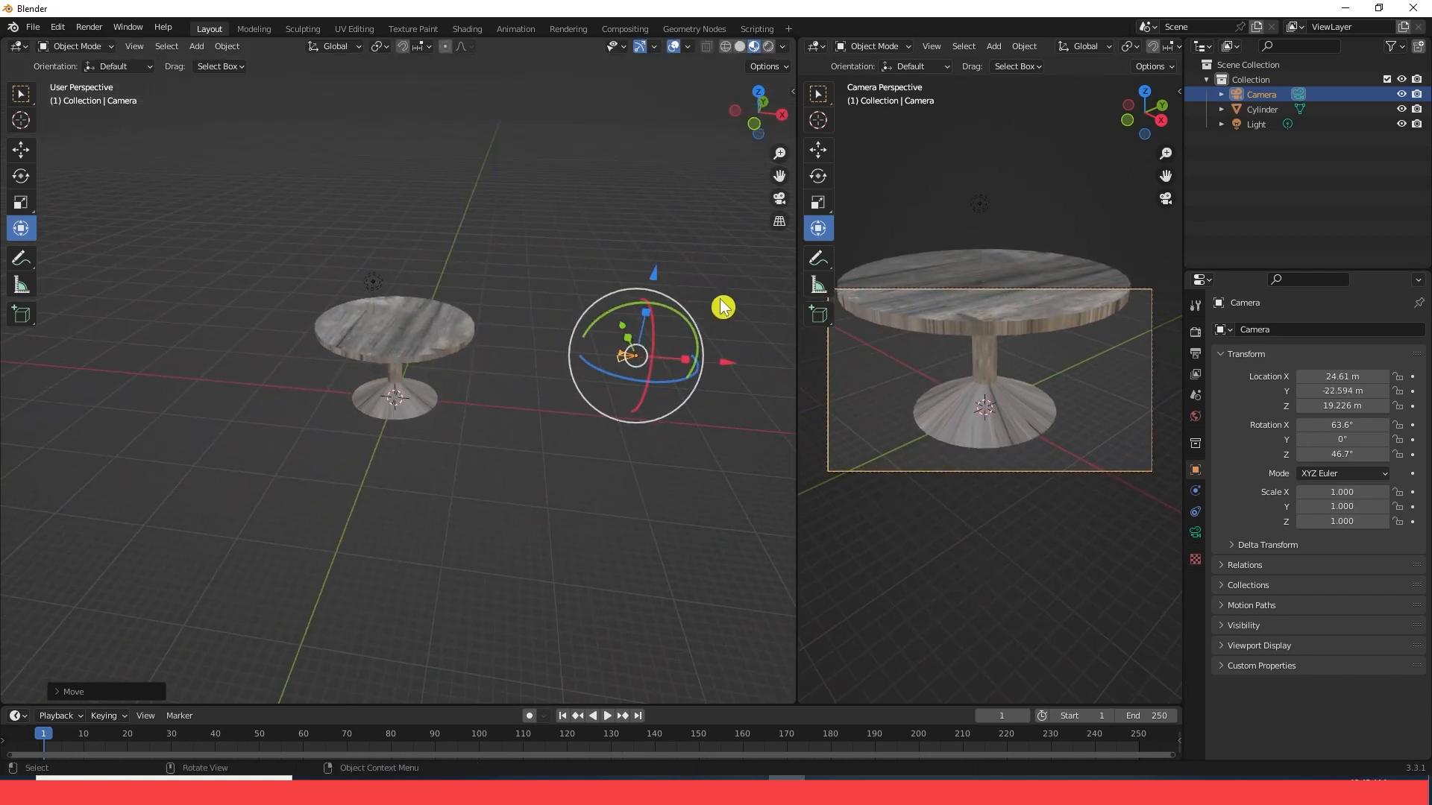
# Raise the camera and move it farther back to about X 33.6 m, Y -31.2 m, Z 28.8 m, framing the whole table
pyautogui.moveTo(651, 278); pyautogui.dragTo(662, 235)
pyautogui.scroll(-2, 654, 302)
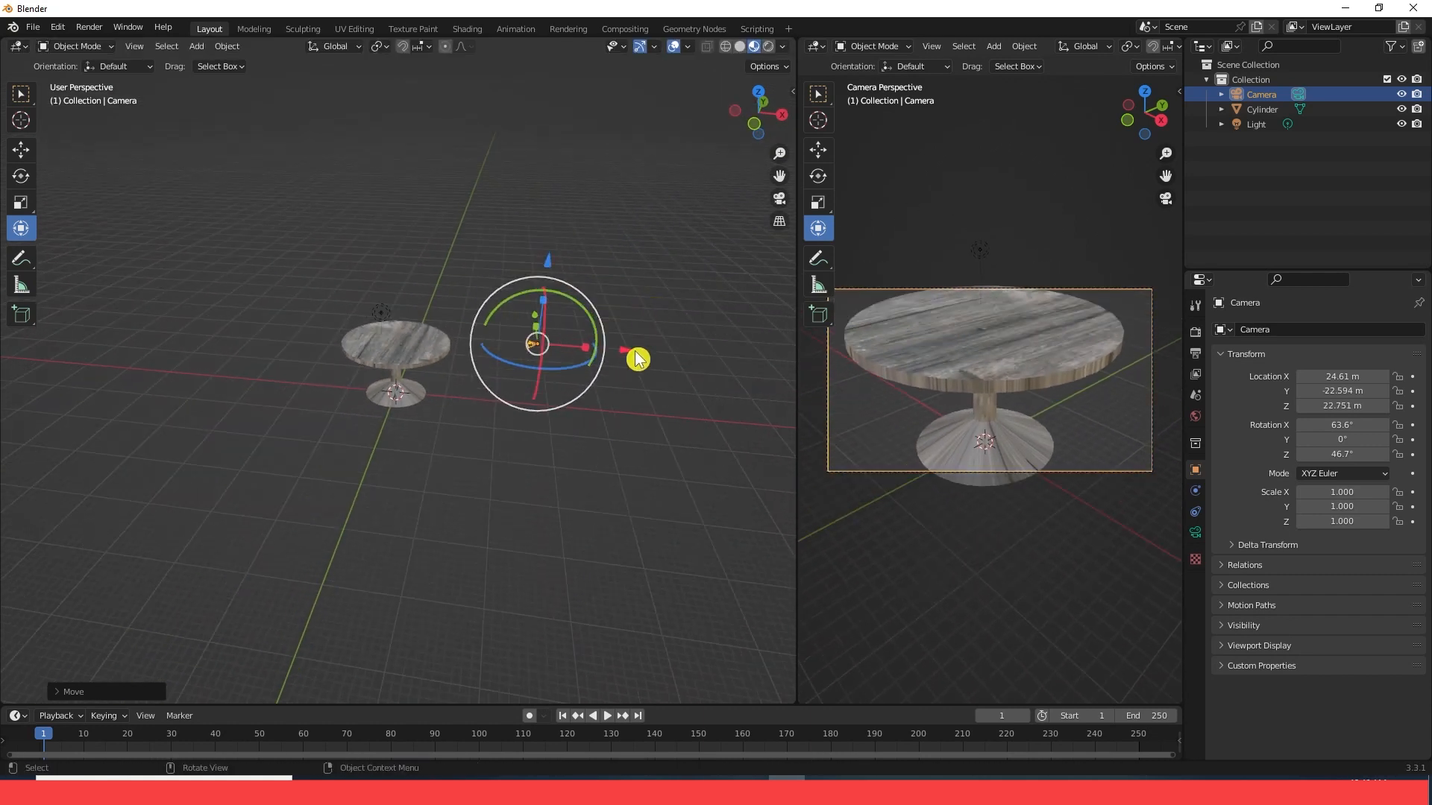
pyautogui.moveTo(626, 354); pyautogui.dragTo(693, 358)
pyautogui.moveTo(588, 328); pyautogui.dragTo(595, 352)
pyautogui.moveTo(633, 301); pyautogui.dragTo(652, 254)
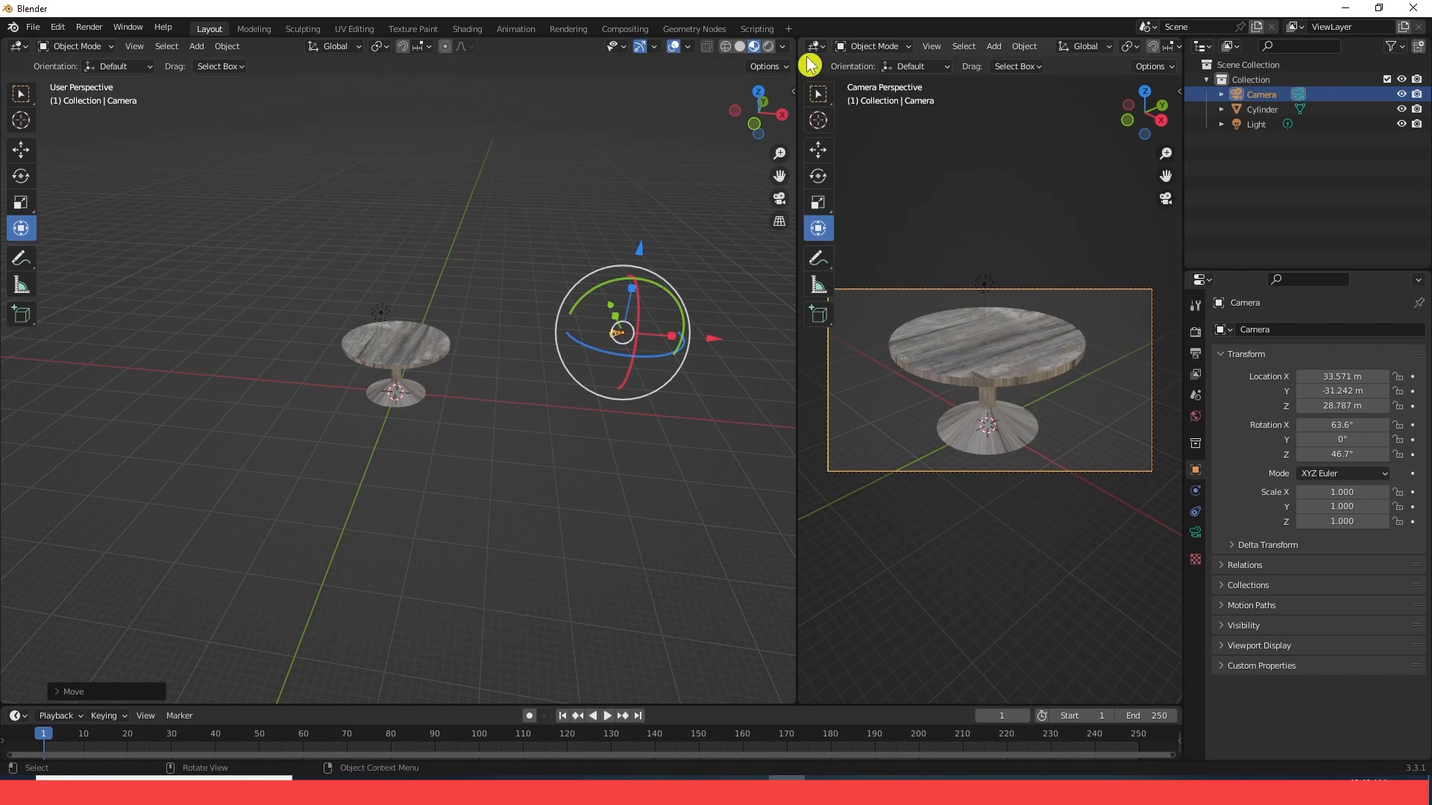
# Merge the two viewports into a single user-perspective view, render a still image of the table and close the render window
pyautogui.moveTo(801, 46); pyautogui.dragTo(716, 100)
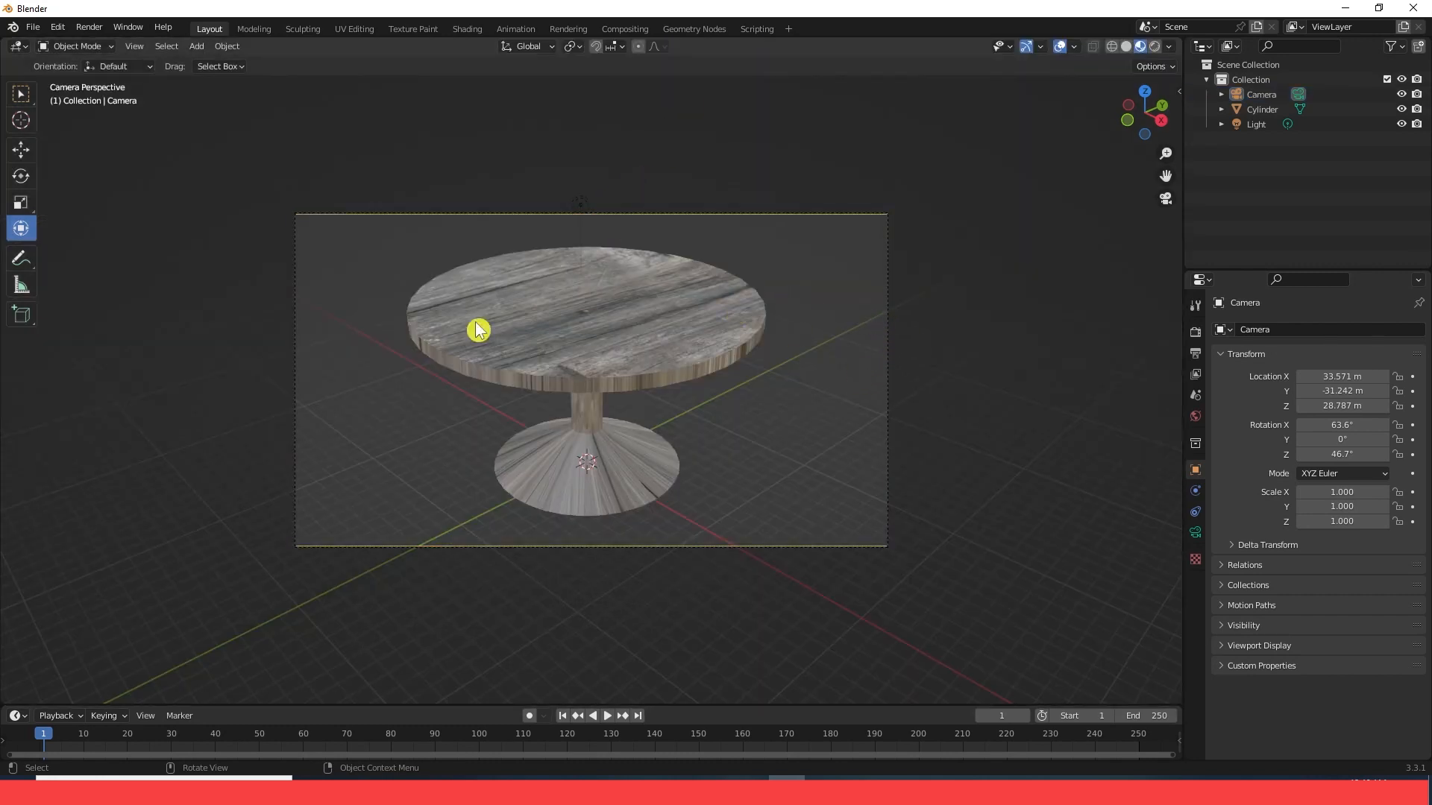
pyautogui.press('KP_0')
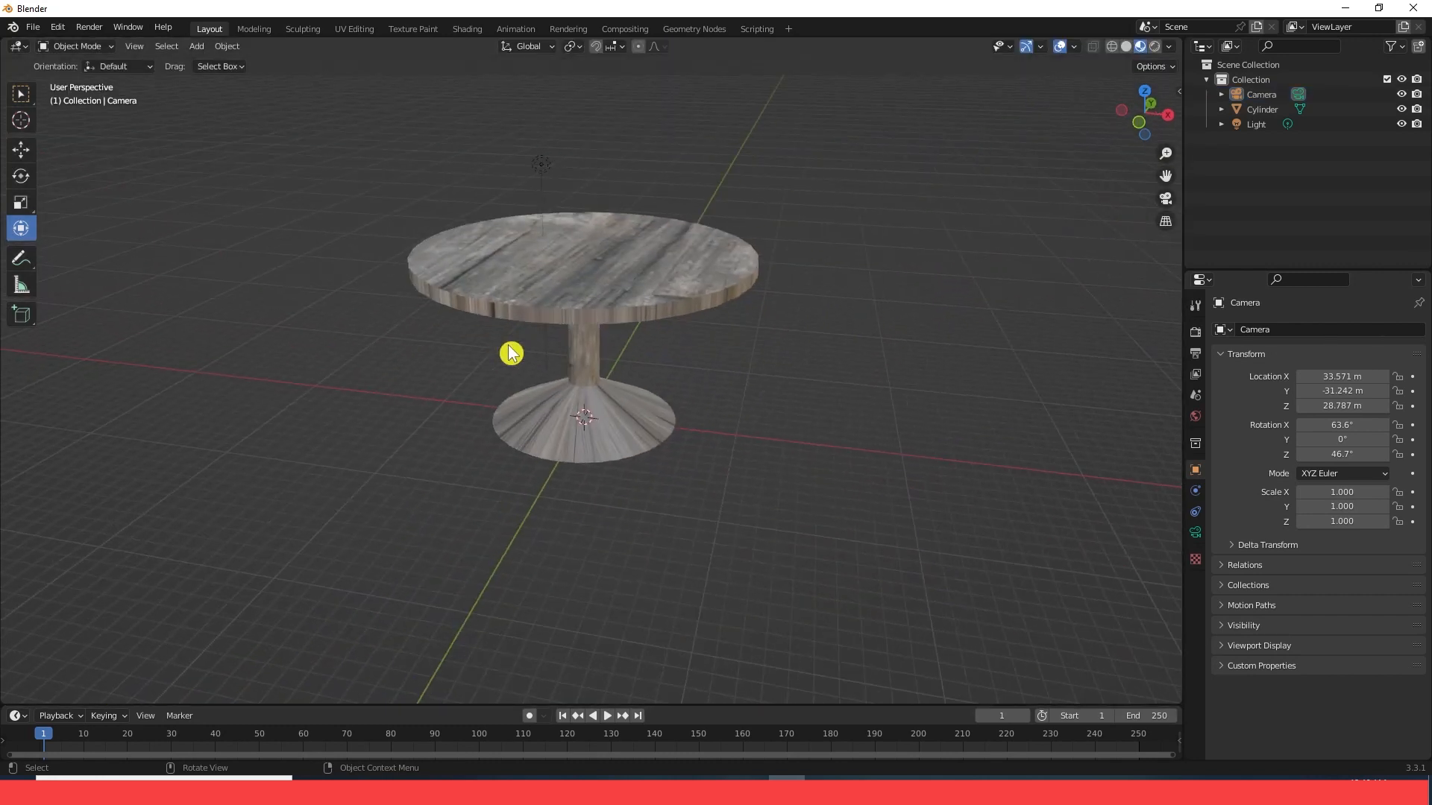
pyautogui.click(89, 27)
pyautogui.click(119, 44)
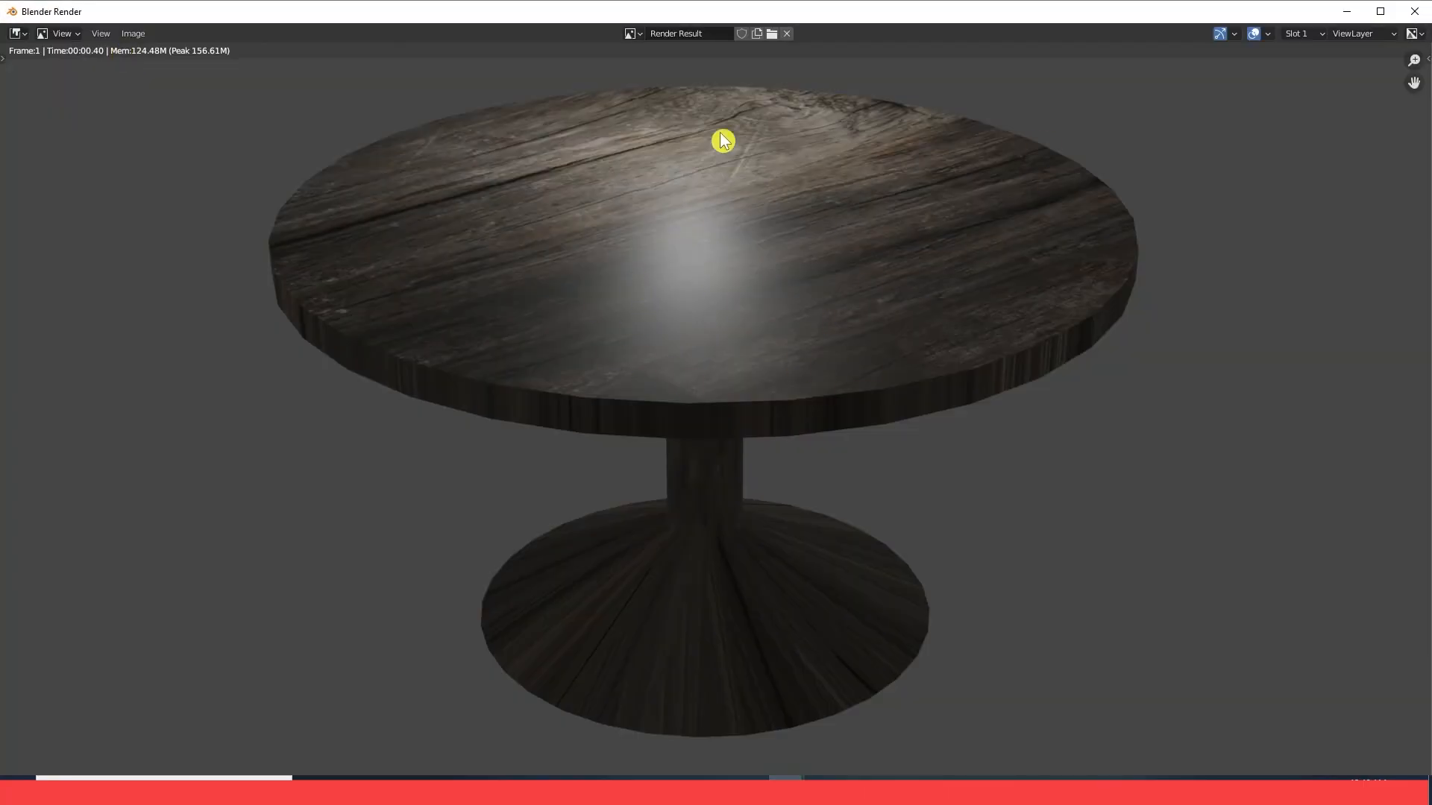
pyautogui.click(1421, 12)
# Move the existing light above and beside the table to about X 11.7 m, Y 8.4 m, Z 19.8 m
pyautogui.click(548, 166)
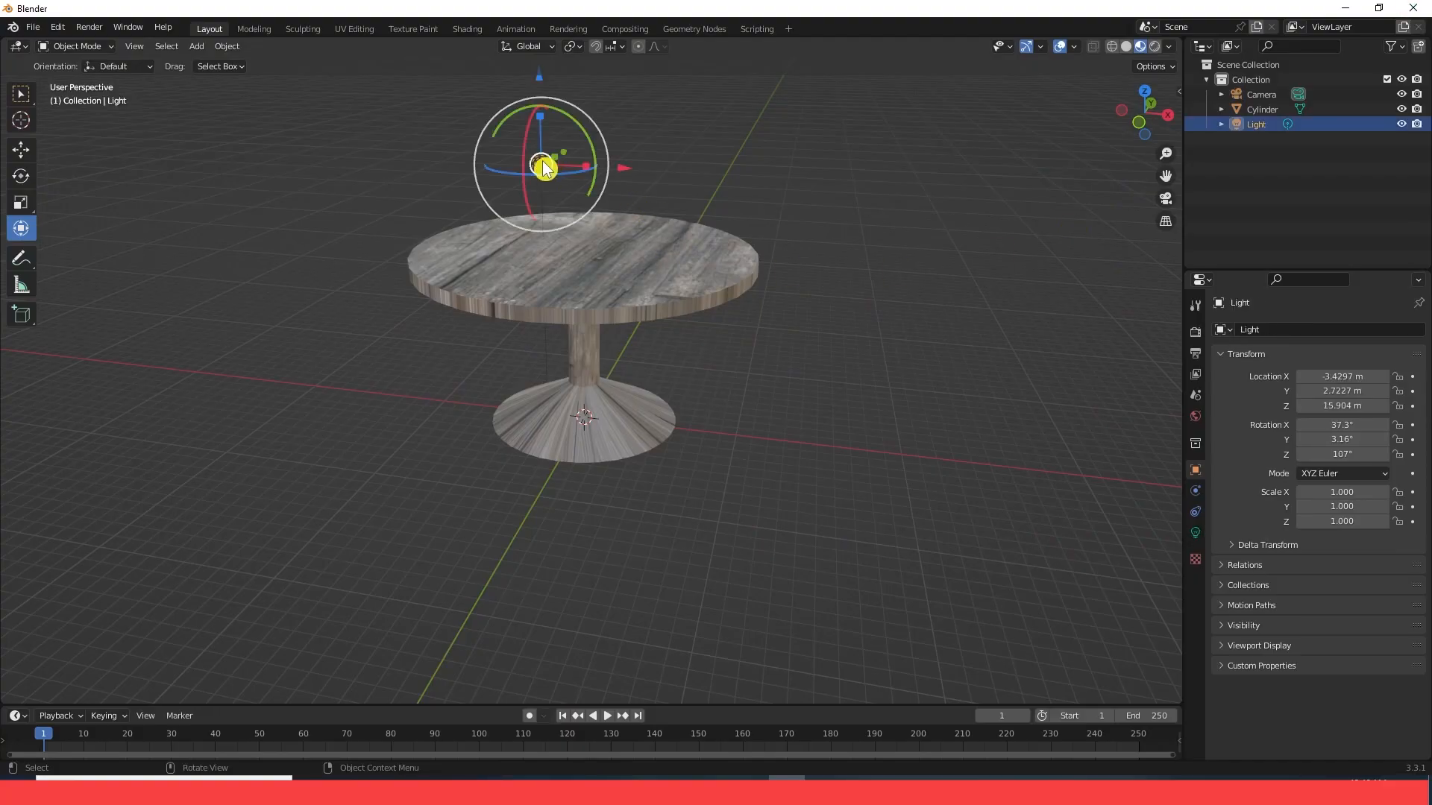
pyautogui.moveTo(540, 168); pyautogui.dragTo(830, 96)
pyautogui.scroll(-1, 783, 224)
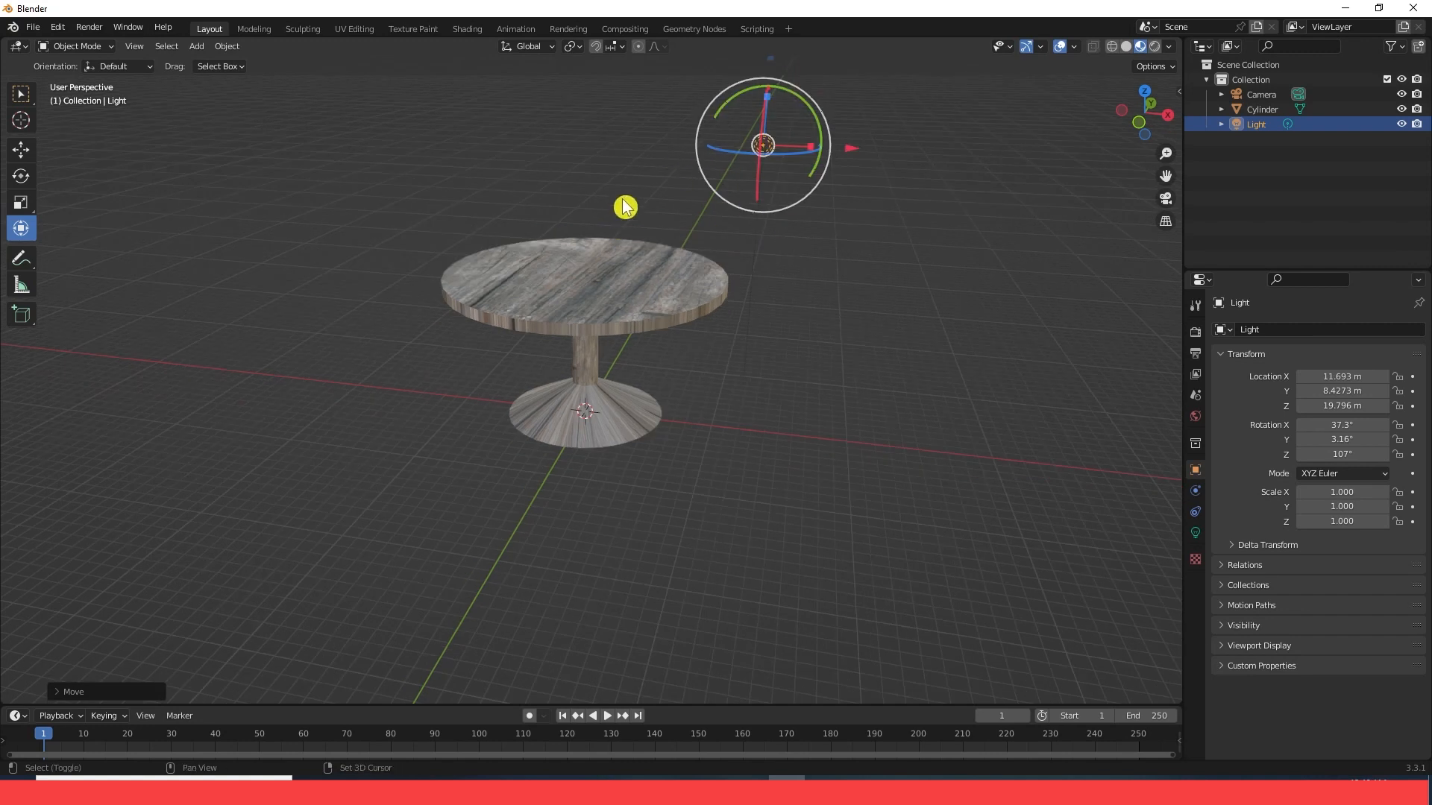
# Add a Sun light, place it at about X -17.1 m, Y 6.1 m, Z 22.4 m and aim its beam at the table
pyautogui.hotkey('shift', 'a')
pyautogui.moveTo(604, 384)
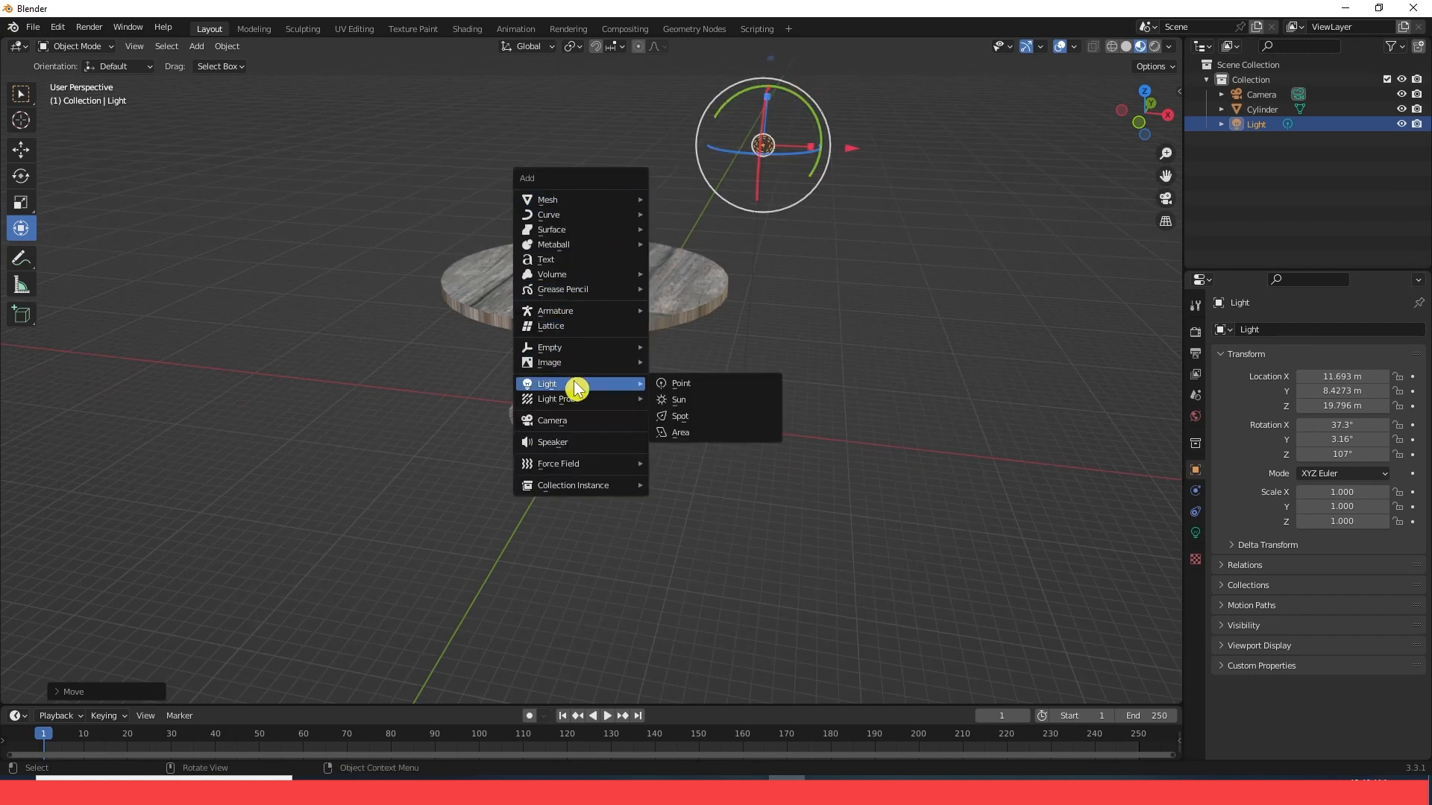
pyautogui.click(680, 403)
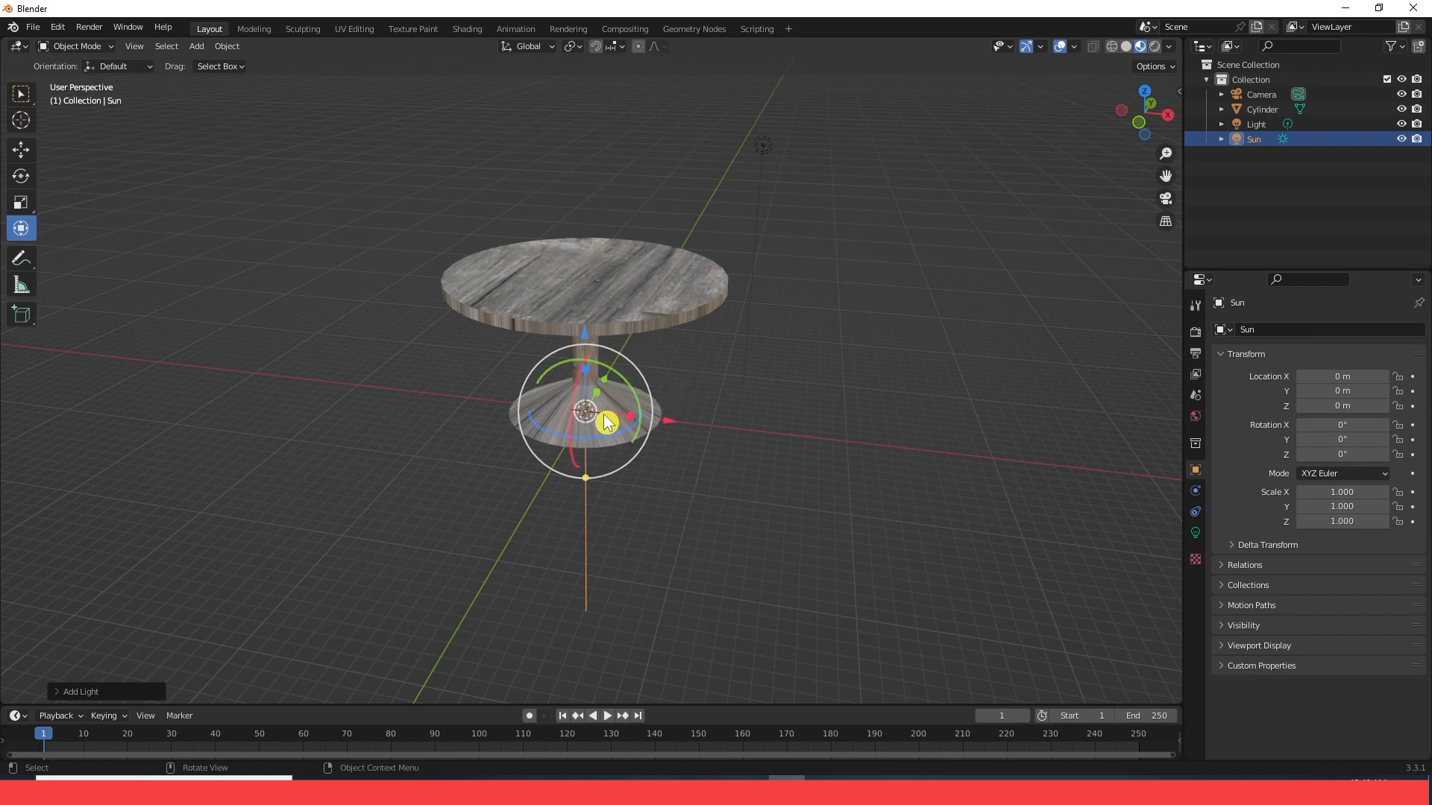
pyautogui.moveTo(587, 411); pyautogui.dragTo(404, 117)
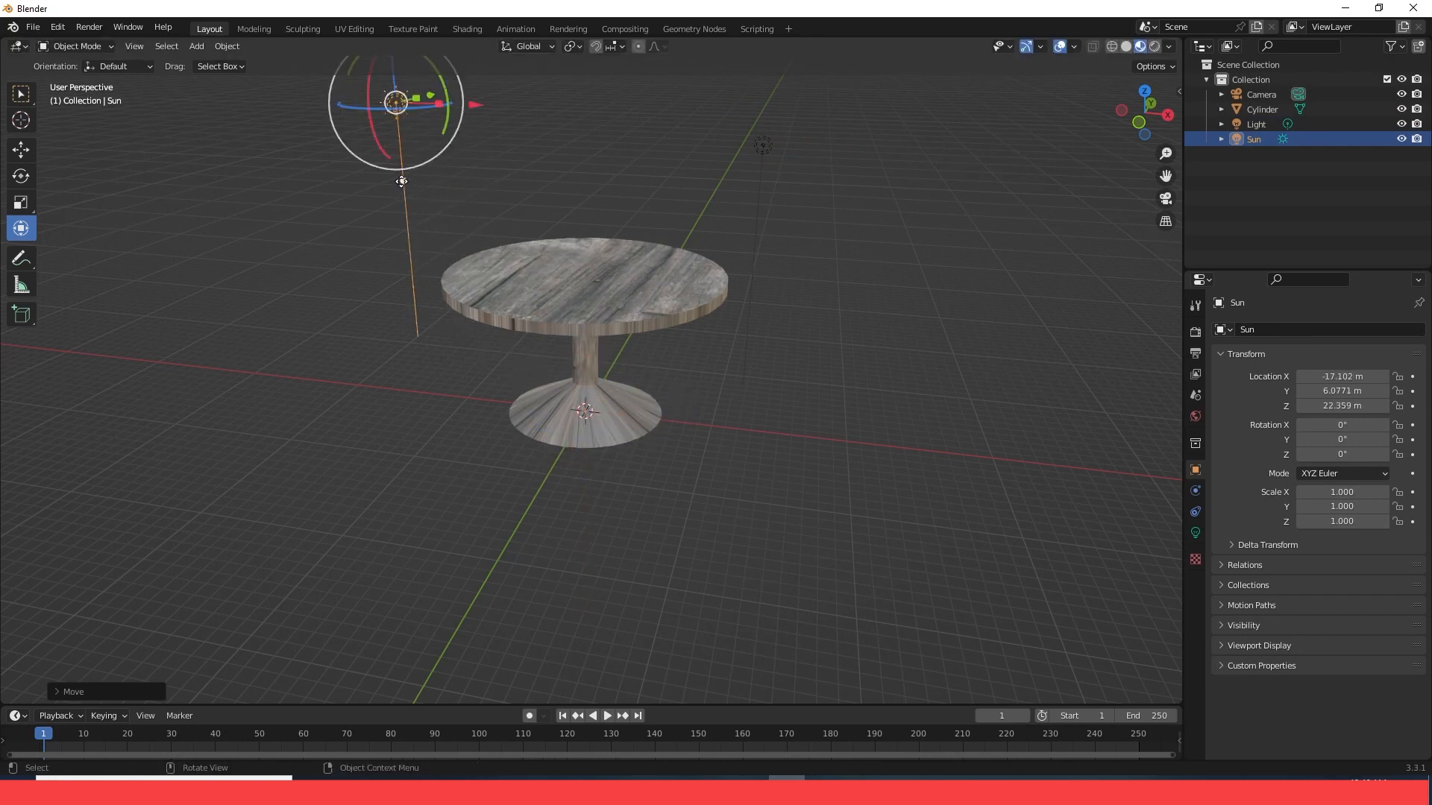
pyautogui.moveTo(402, 182); pyautogui.dragTo(479, 249)
pyautogui.moveTo(481, 259); pyautogui.dragTo(623, 278, button='middle')
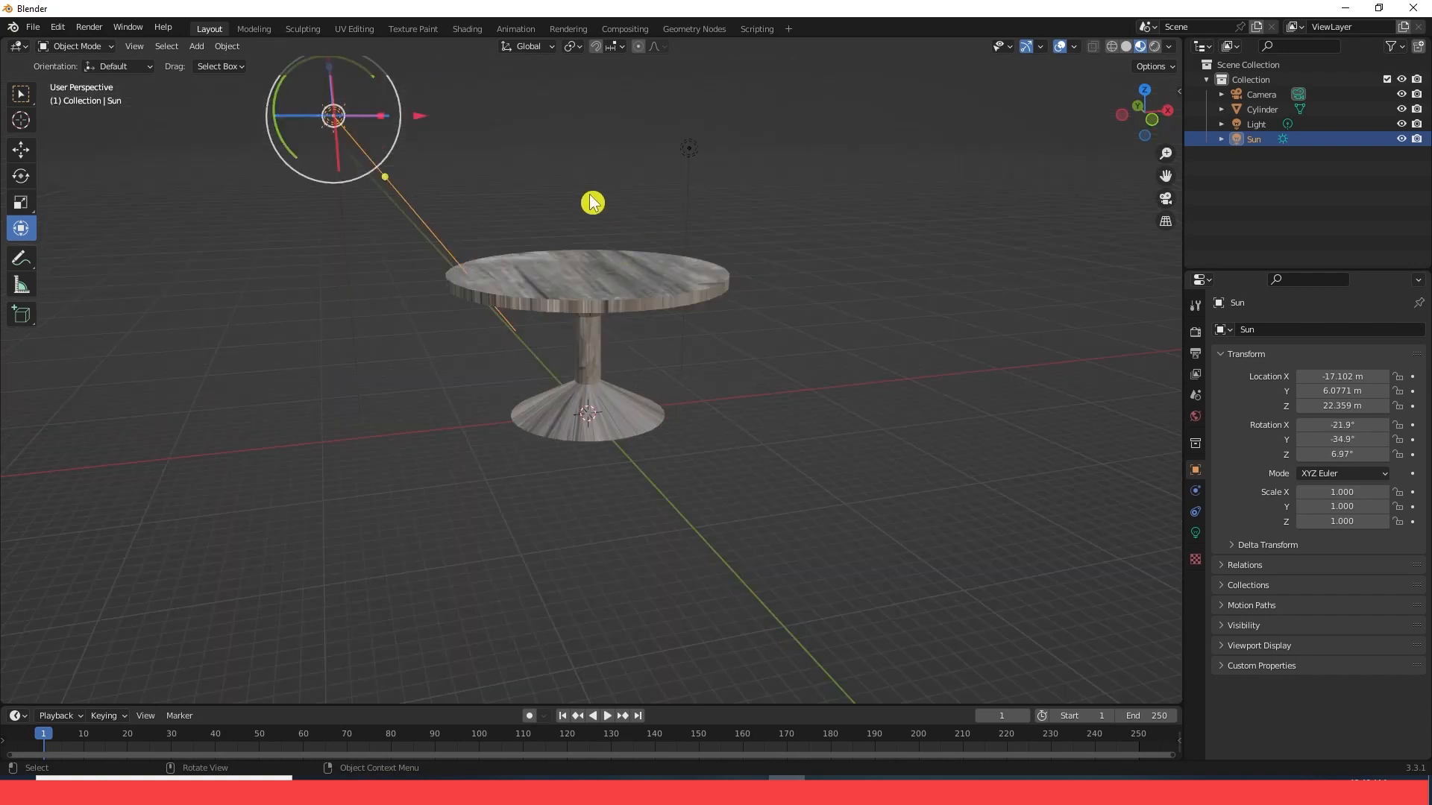
# Render a still image with the new lighting and inspect the whole table in the result
pyautogui.click(90, 30)
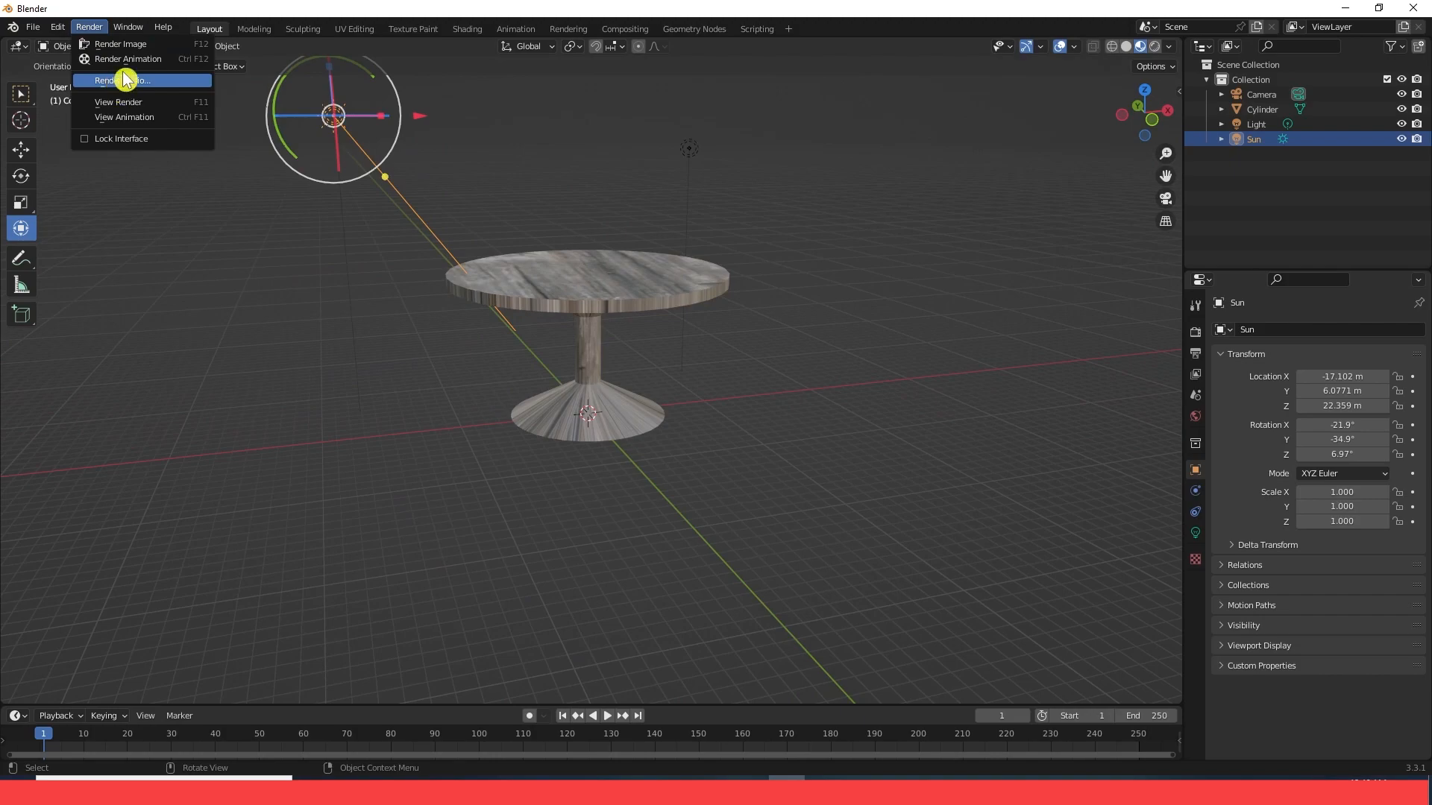
pyautogui.click(128, 46)
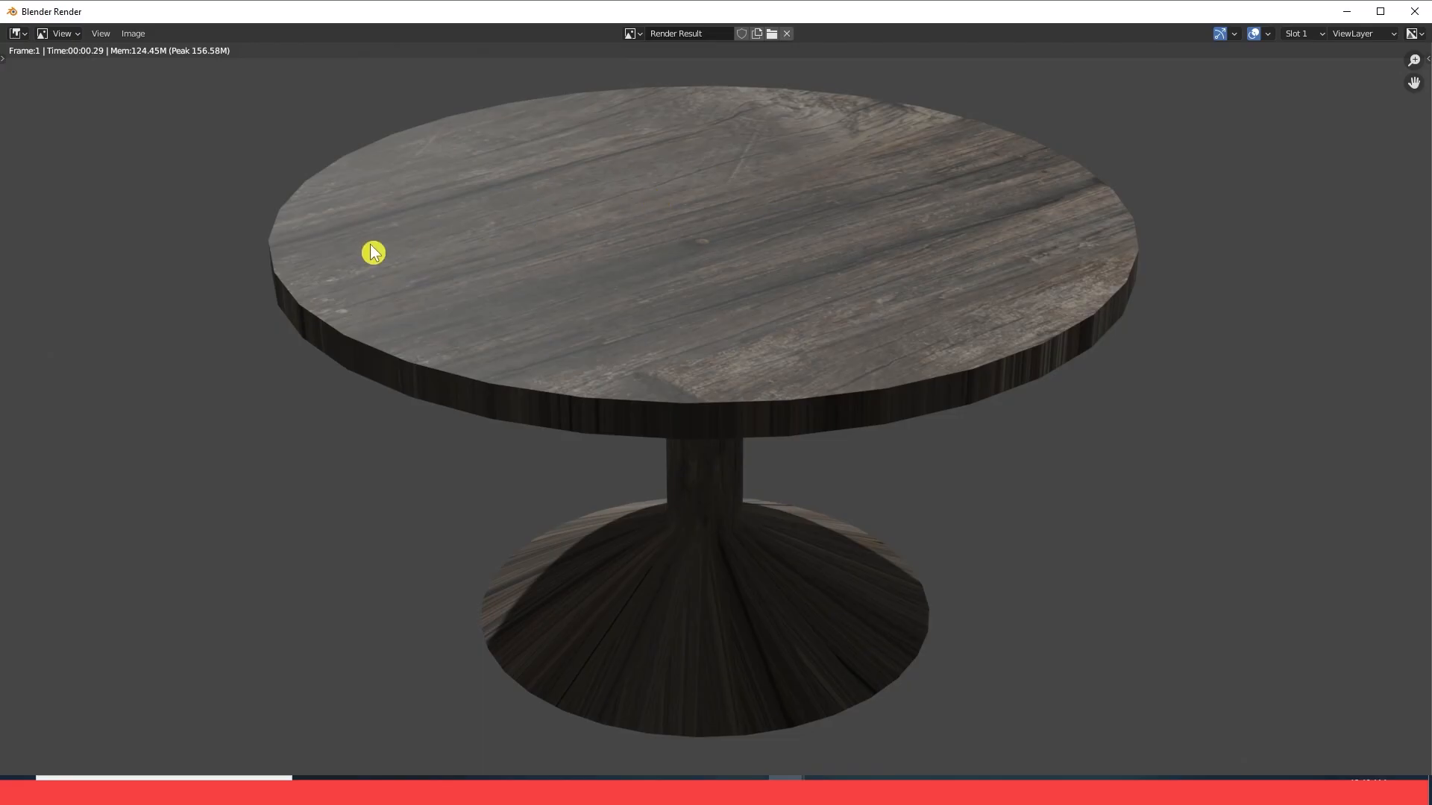
pyautogui.scroll(-2, 556, 229)
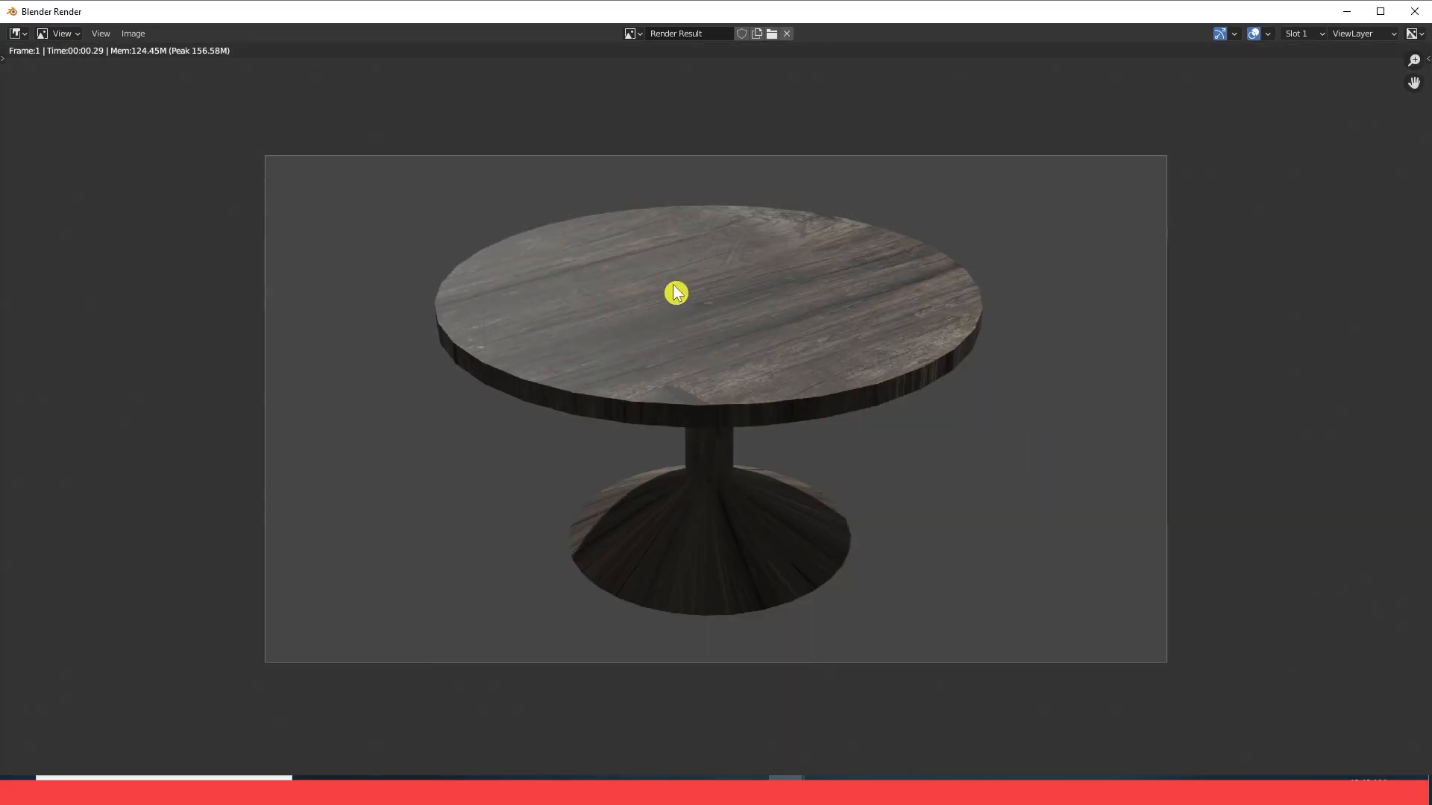
pyautogui.scroll(1, 627, 295)
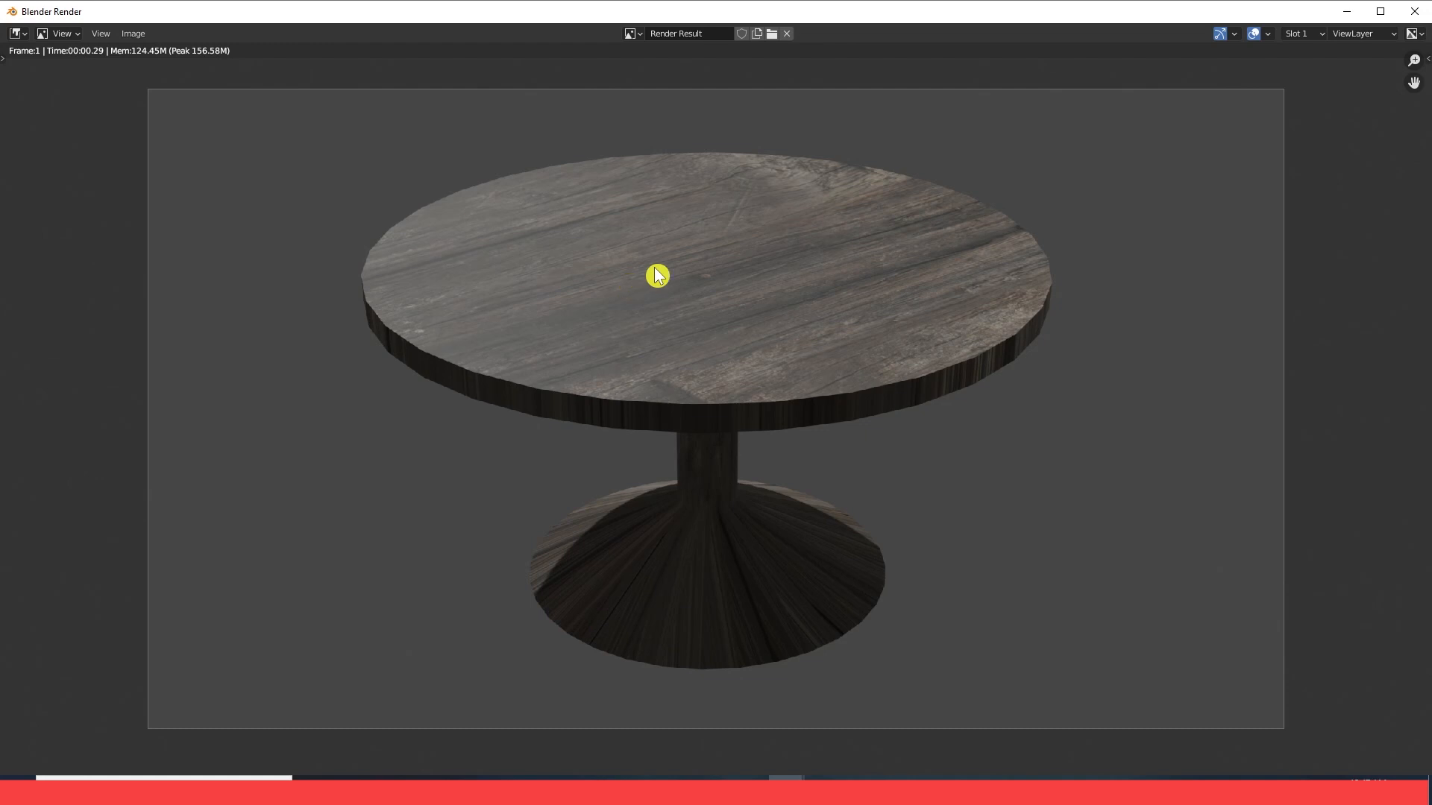